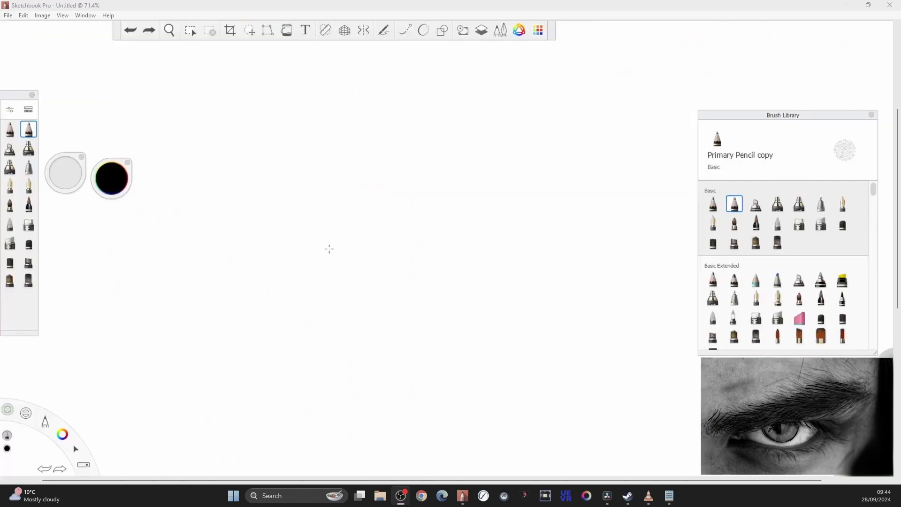
Draw a horizontal and a vertical guide line crossing near the canvas centre with the Primary Pencil copy brush
drag(245, 230, 489, 230)
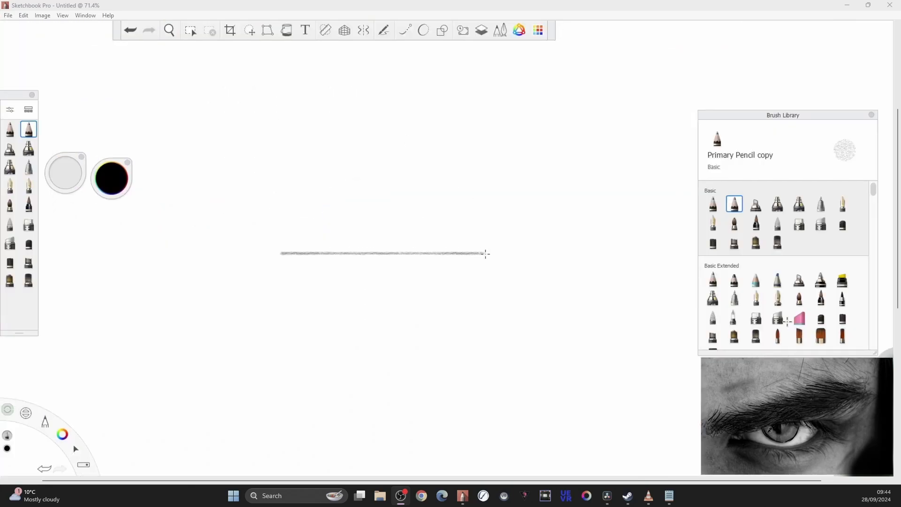
mouse_move(340, 253)
mouse_down()
mouse_move(639, 252)
mouse_move(252, 252)
mouse_up()
drag(176, 253, 307, 253)
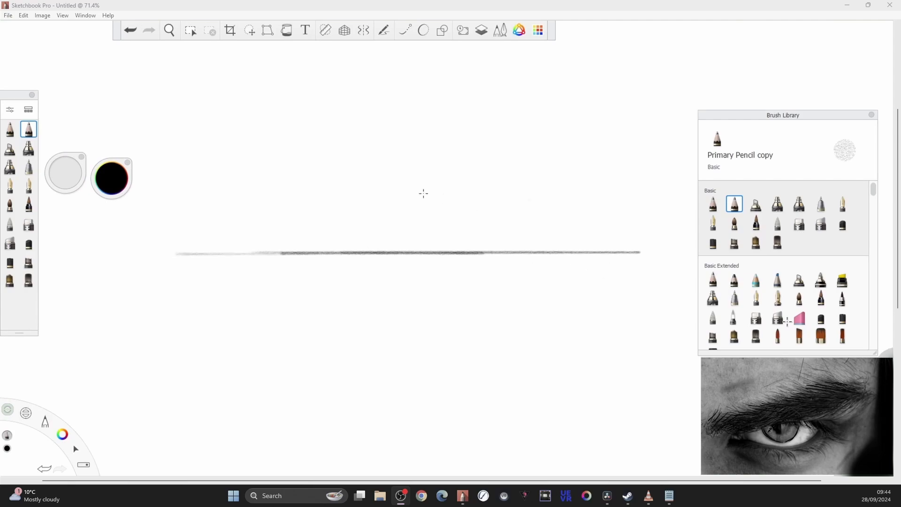
drag(385, 153, 385, 402)
drag(385, 266, 384, 119)
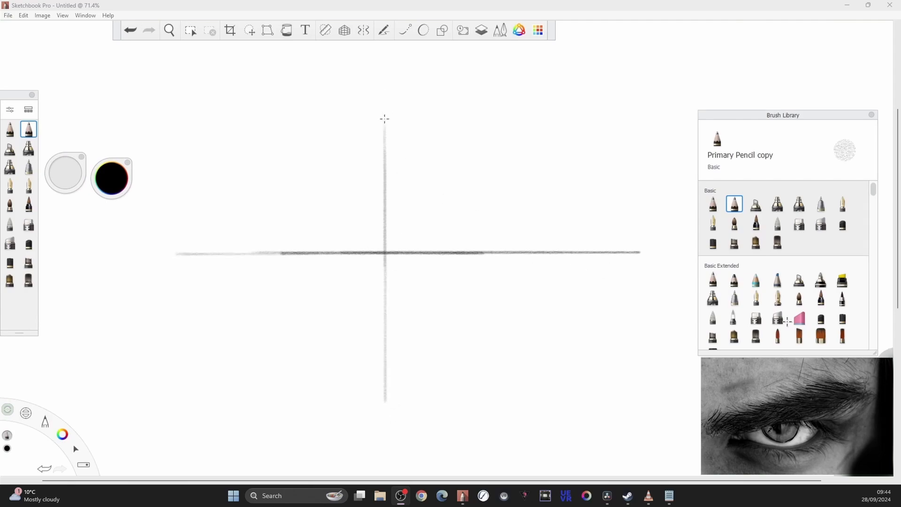
Sketch the flat upper eyelid line just above the horizontal guide with the Fine Pen Tip marker
scroll(798, 281, down, 5)
scroll(798, 305, up, 1)
click(799, 317)
click(777, 241)
mouse_move(613, 272)
mouse_down()
mouse_move(603, 360)
mouse_move(610, 417)
mouse_up()
key(ctrl+z)
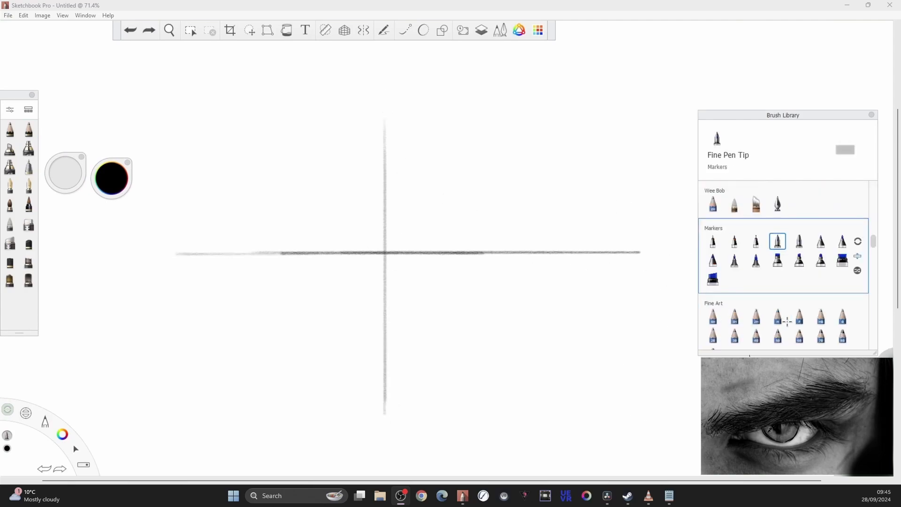
drag(364, 216, 344, 217)
drag(404, 215, 427, 215)
drag(368, 214, 449, 213)
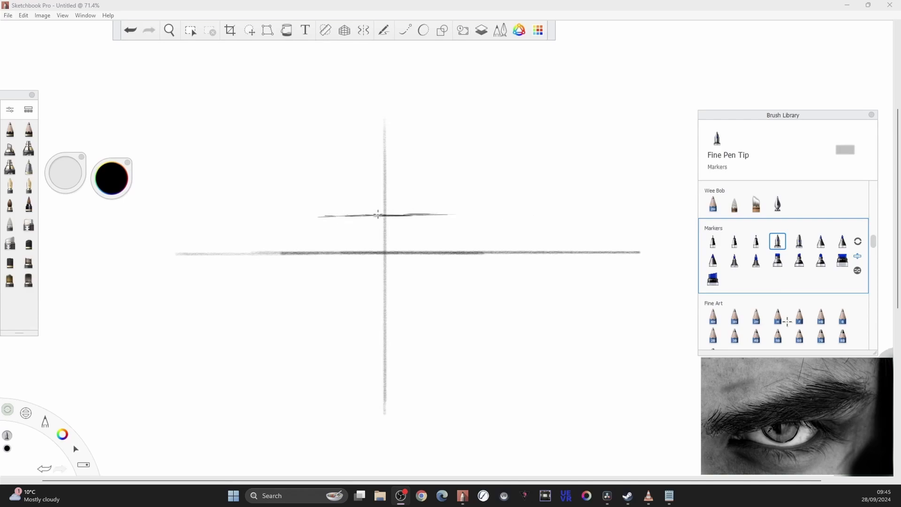
drag(109, 167, 118, 183)
drag(281, 149, 214, 209)
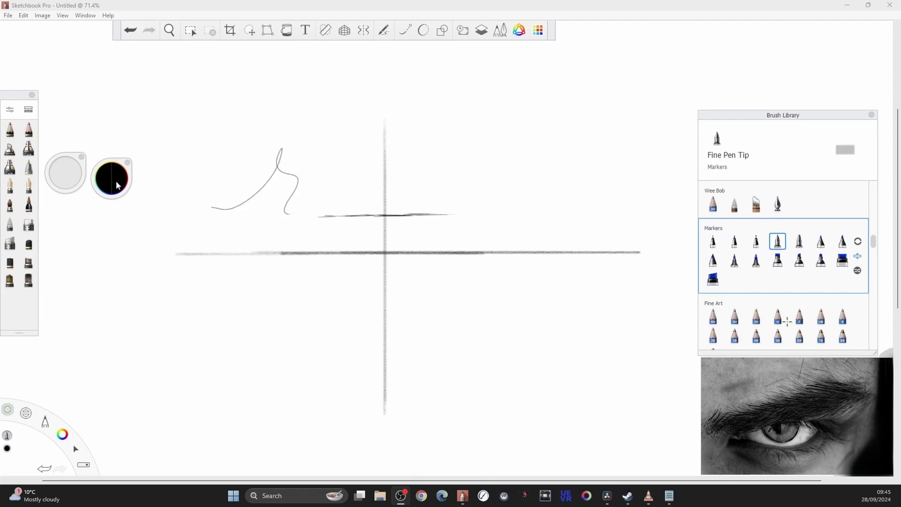
key(ctrl+z)
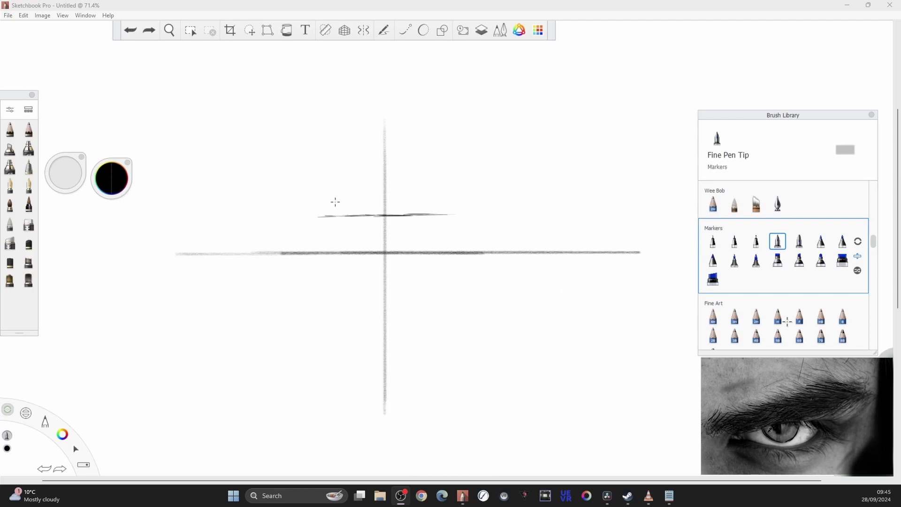
Block in the eye outline with angled upper sides, a triangular tear duct and a curved lower lid
drag(318, 216, 269, 268)
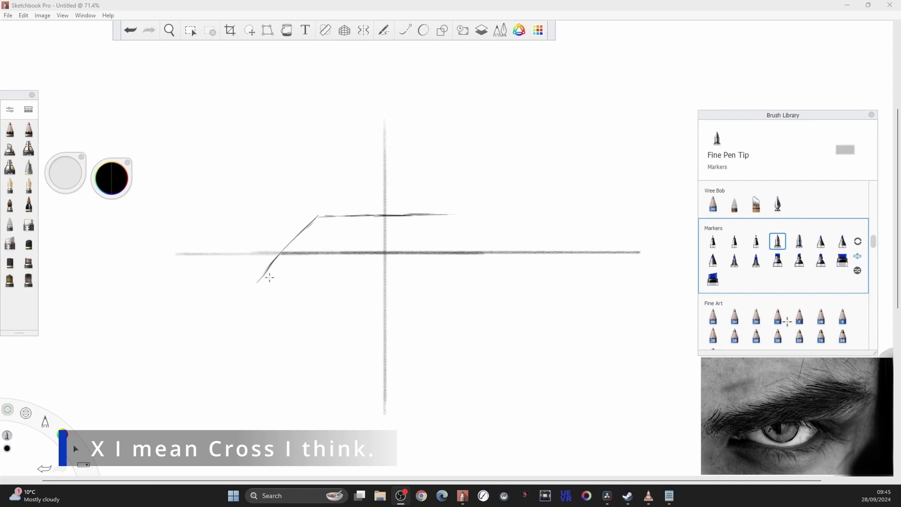
drag(259, 281, 295, 271)
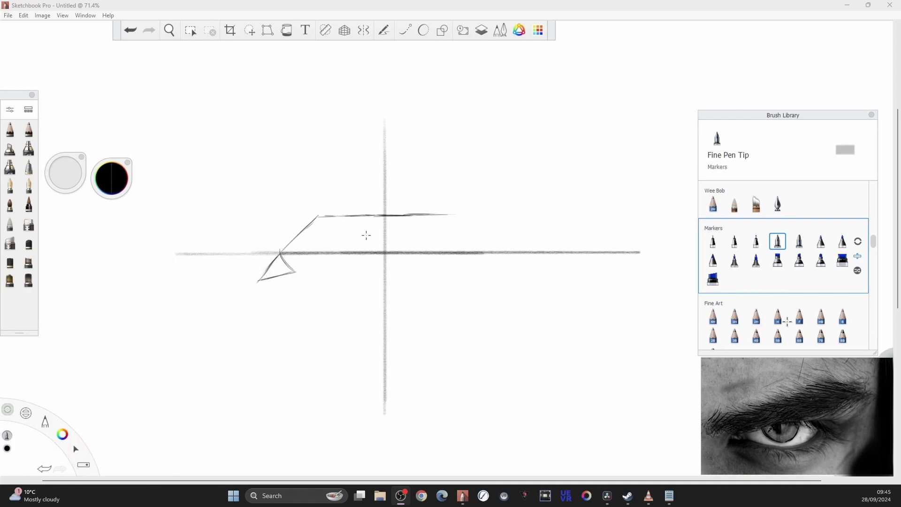
mouse_move(295, 271)
mouse_down()
mouse_move(380, 297)
mouse_move(432, 293)
mouse_move(489, 261)
mouse_move(428, 295)
mouse_up()
drag(400, 297, 370, 296)
drag(458, 214, 488, 243)
drag(462, 213, 495, 250)
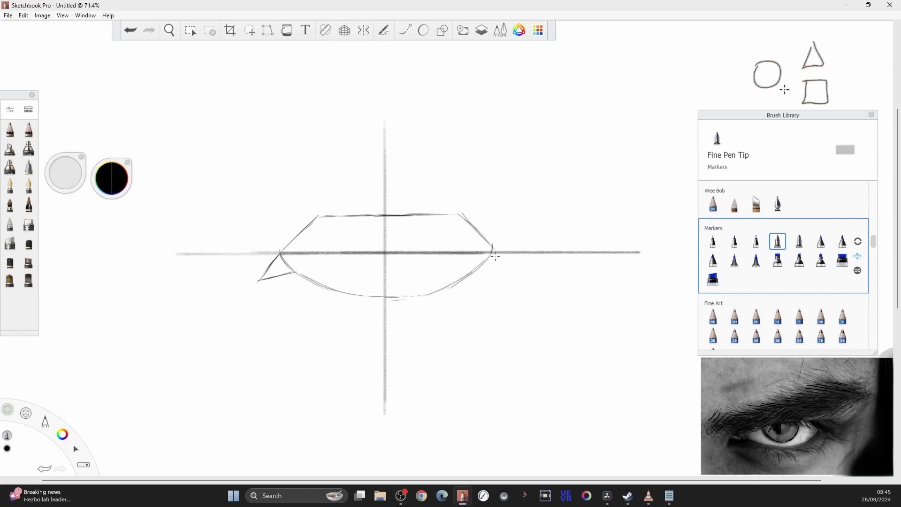
Extend the upper lid line past the outer corner and sketch a second lid line down to the tear duct
drag(444, 215, 512, 225)
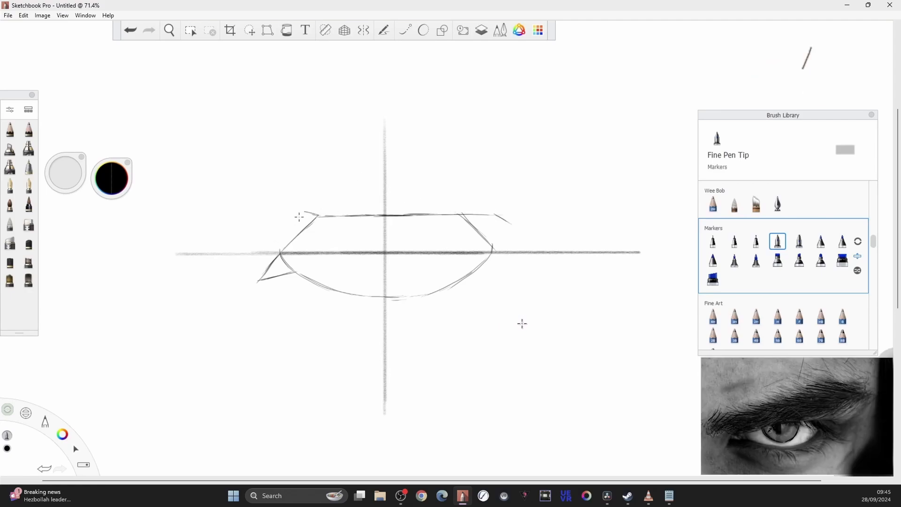
drag(304, 212, 266, 261)
drag(292, 228, 258, 279)
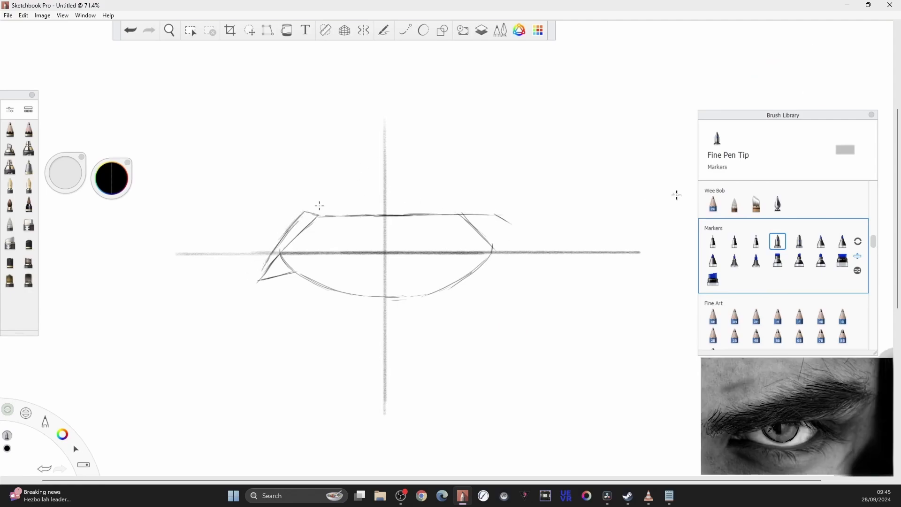
Block in the slanted eyebrow outline above the eye, rising from the tear duct side to an arch and short tail
drag(186, 260, 233, 240)
mouse_move(179, 230)
mouse_down()
mouse_move(231, 208)
mouse_move(195, 217)
mouse_move(183, 257)
mouse_move(433, 171)
mouse_up()
drag(371, 186, 514, 157)
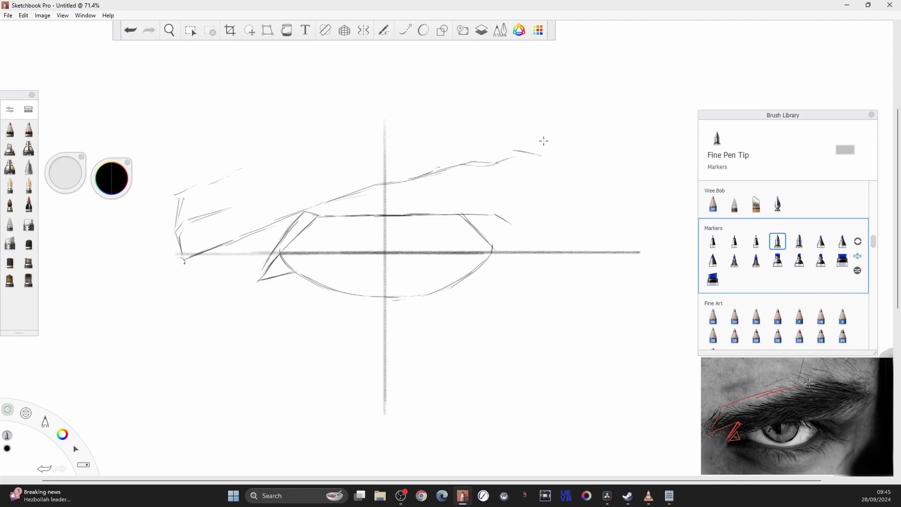
mouse_move(525, 117)
mouse_down()
mouse_move(457, 93)
mouse_move(383, 105)
mouse_move(252, 167)
mouse_up()
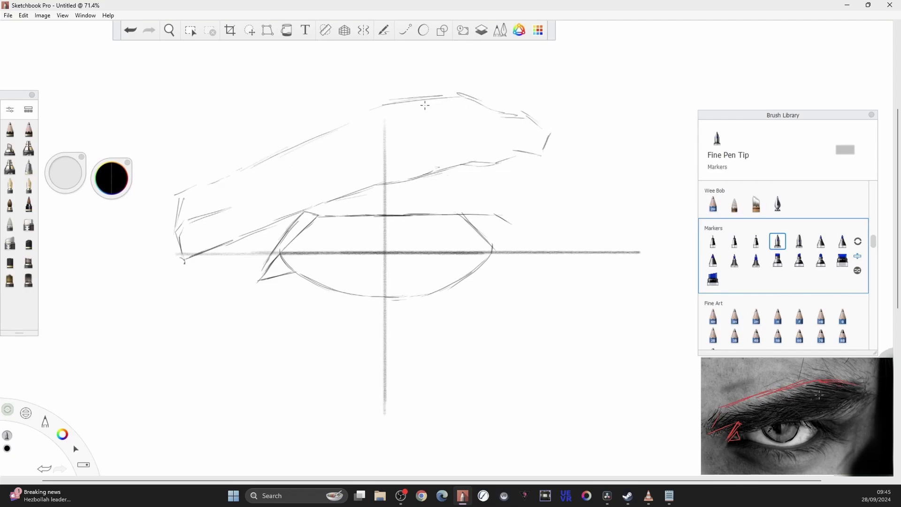
mouse_move(405, 98)
mouse_down()
mouse_move(279, 167)
mouse_move(185, 192)
mouse_move(228, 188)
mouse_up()
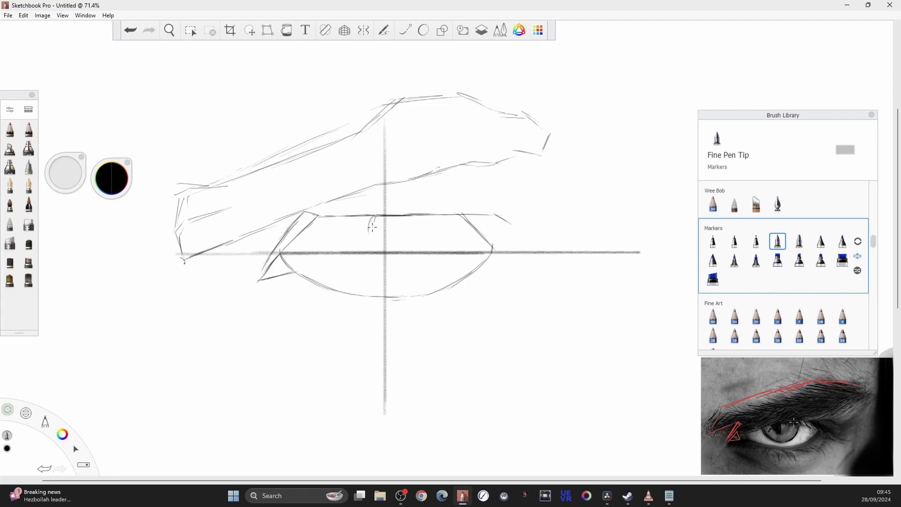
Sketch the pupil and the larger iris hanging from the upper lid line on the vertical guide
mouse_move(375, 237)
mouse_down()
mouse_move(399, 215)
mouse_move(395, 232)
mouse_move(358, 254)
mouse_up()
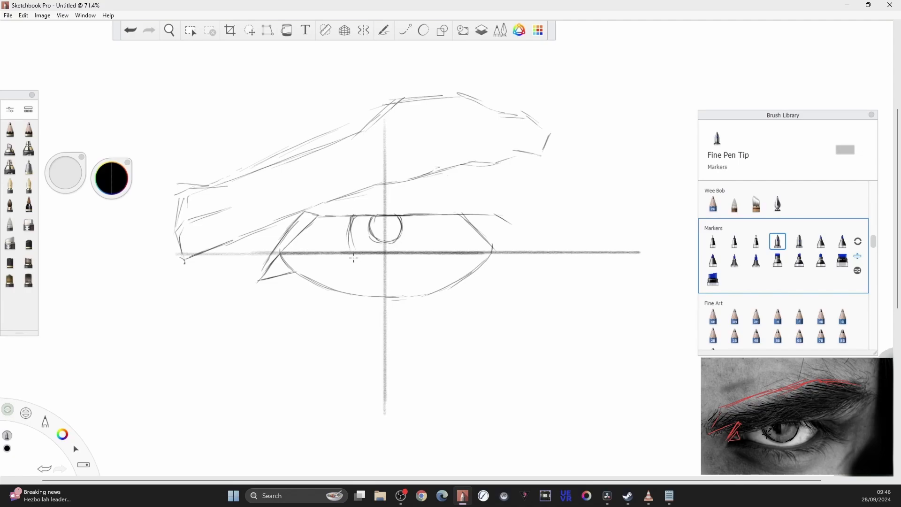
drag(415, 216, 419, 237)
drag(386, 264, 412, 253)
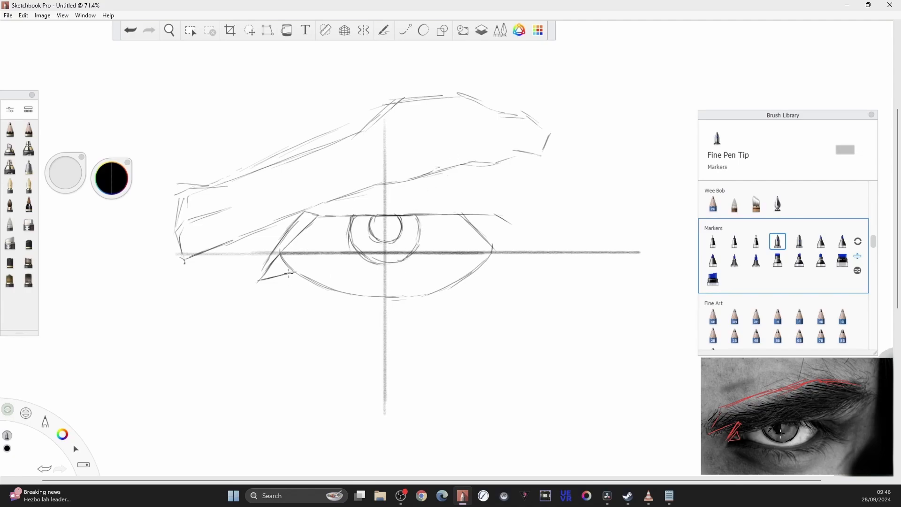
Sketch the lower lid's rim and the angular under-eye bag contour below the eye
mouse_move(259, 286)
mouse_down()
mouse_move(294, 277)
mouse_move(338, 301)
mouse_move(399, 306)
mouse_move(443, 298)
mouse_move(488, 266)
mouse_up()
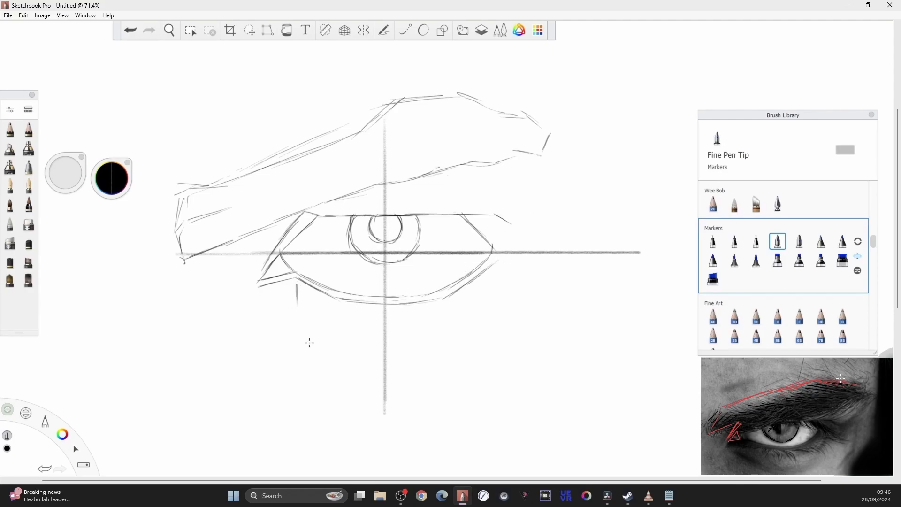
mouse_move(298, 313)
mouse_down()
mouse_move(352, 349)
mouse_move(403, 348)
mouse_up()
mouse_move(364, 353)
mouse_down()
mouse_move(433, 353)
mouse_move(498, 308)
mouse_up()
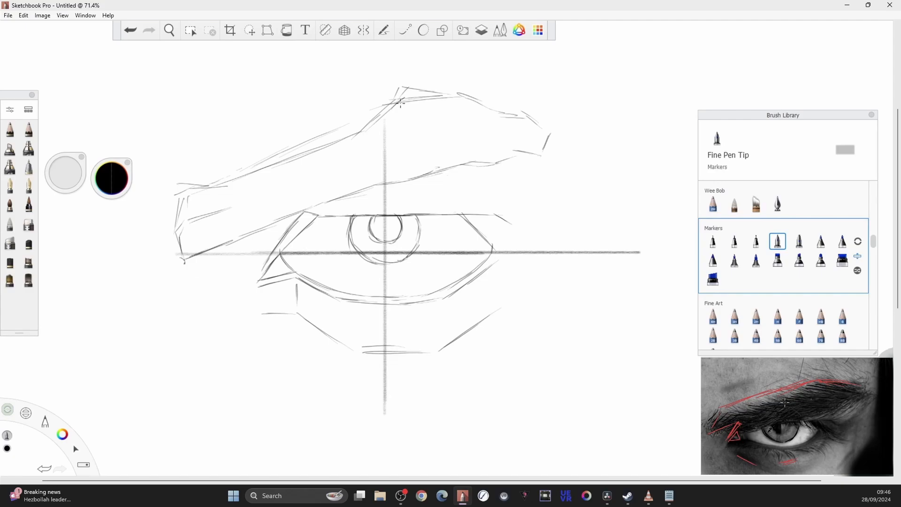
Add a new layer above the sketch, lower Layer1's opacity, and make Layer2 the active layer
click(482, 30)
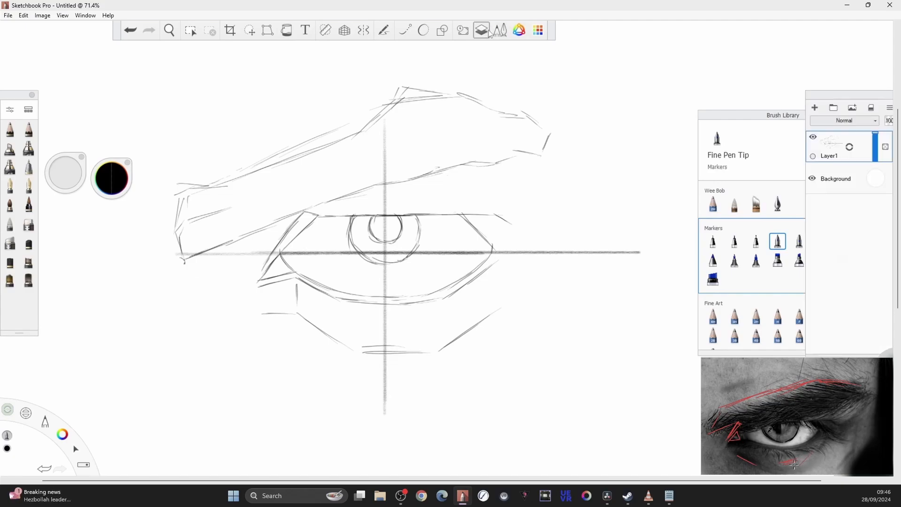
click(817, 108)
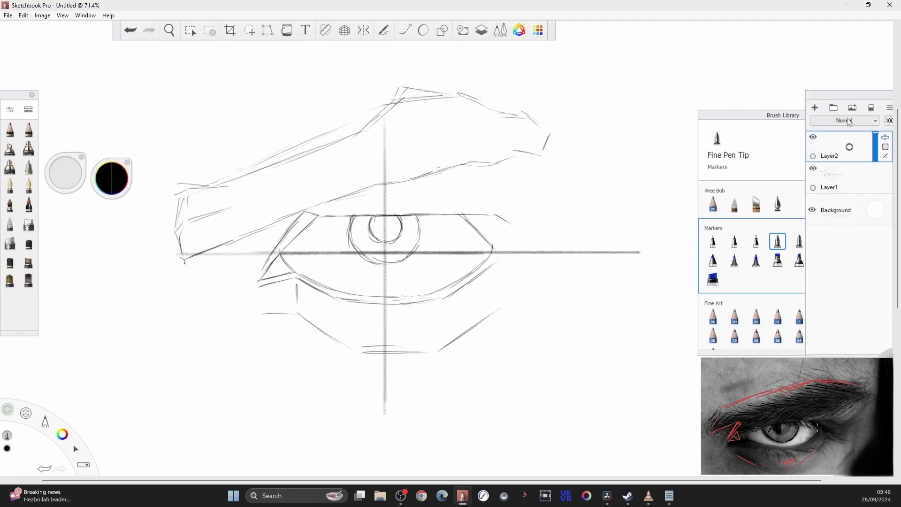
click(868, 183)
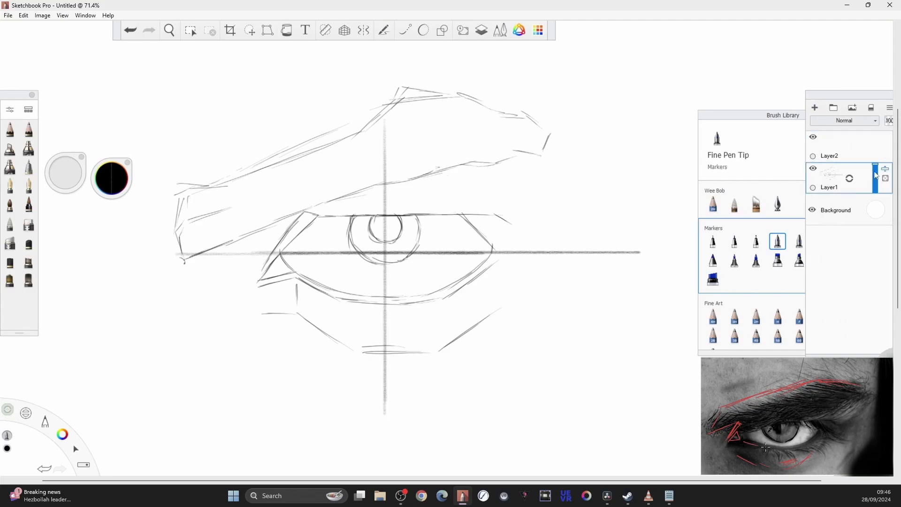
drag(876, 167, 876, 192)
click(865, 161)
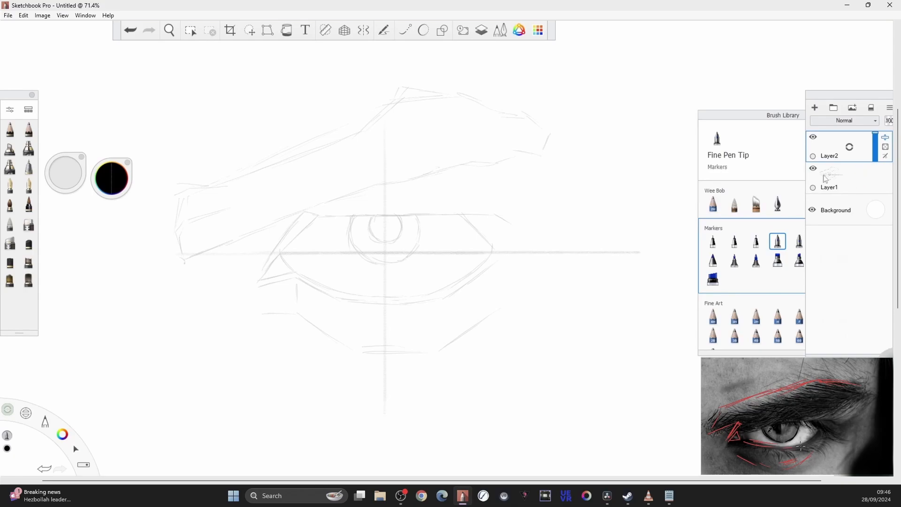
Paint part of the pupil black and darken the inner part of the upper lid line, reducing the brush size
key(bracketleft)
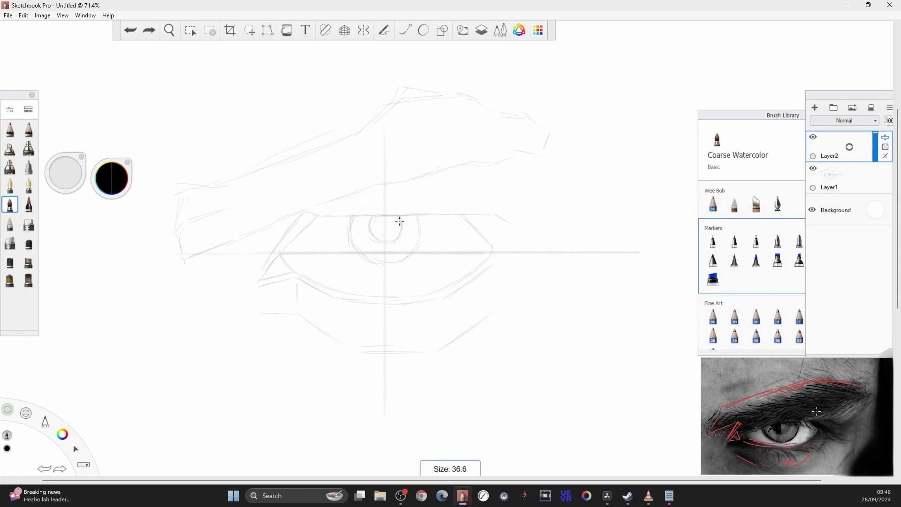
mouse_move(379, 217)
mouse_down()
mouse_move(376, 232)
mouse_move(380, 217)
mouse_move(381, 237)
mouse_move(392, 233)
mouse_move(378, 218)
mouse_move(320, 215)
mouse_up()
key(ctrl+z)
key(bracketleft)
key(bracketleft)
key([)
Continue the upper lid line to the outer corner with the Design Pencil
drag(815, 324, 815, 341)
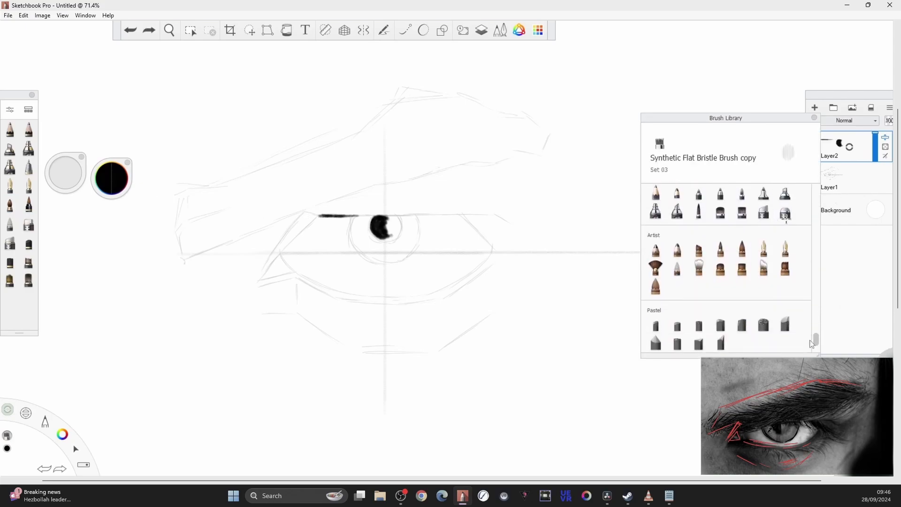
click(656, 202)
drag(576, 344, 578, 309)
key(ctrl+z)
drag(351, 215, 497, 219)
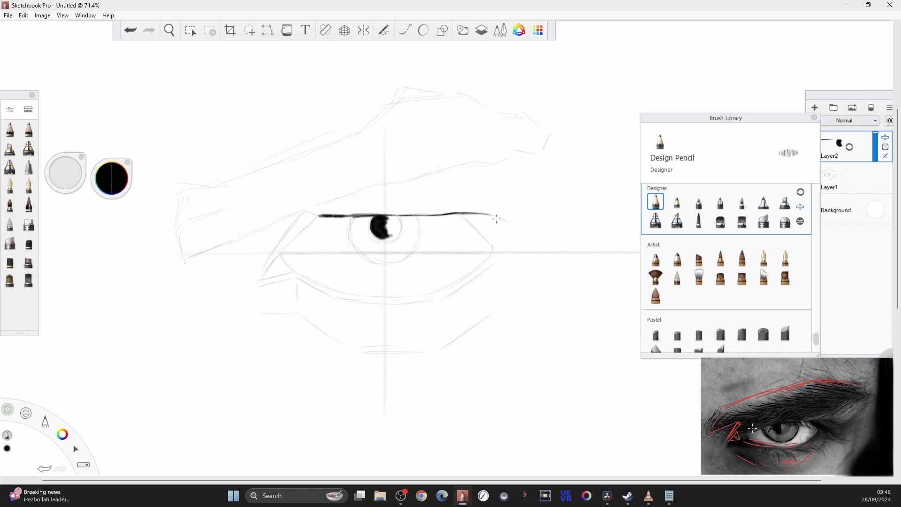
Change the Background colour to a light grey
click(876, 210)
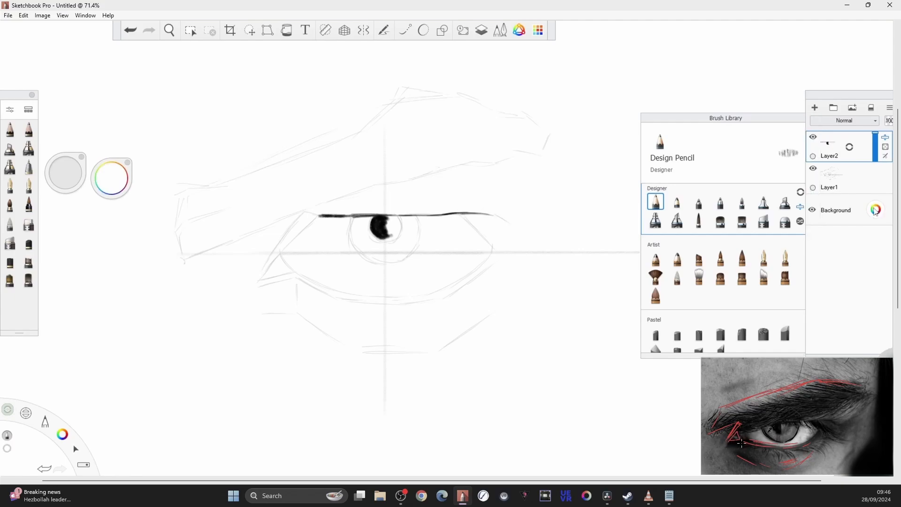
drag(617, 167, 611, 164)
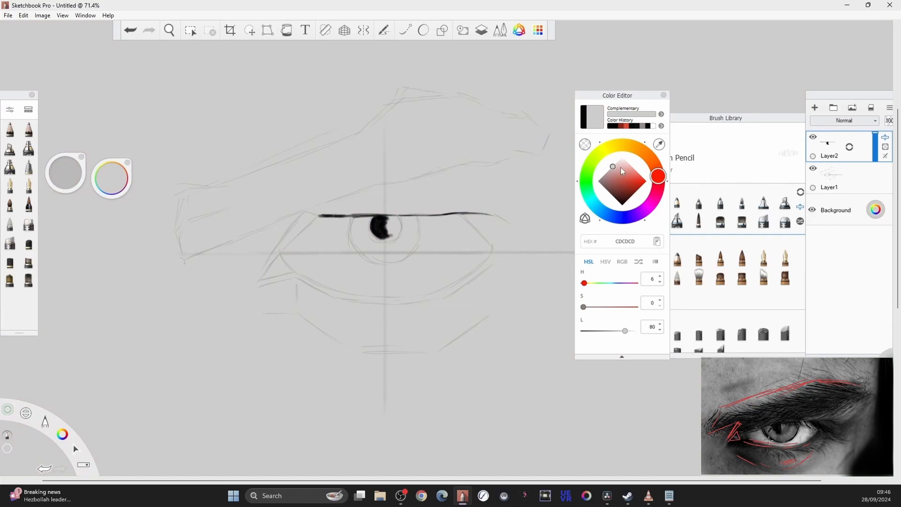
click(618, 163)
drag(618, 162, 611, 165)
click(416, 194)
Outline the inner corner, lower lid and iris in dark grey, and start hatching the eyebrow's lower edge
drag(111, 178, 99, 208)
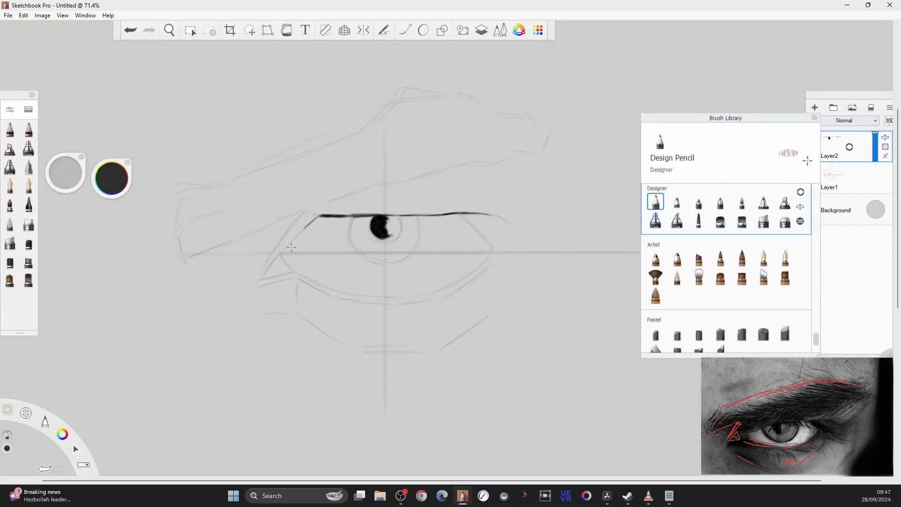
mouse_move(319, 216)
mouse_down()
mouse_move(264, 278)
mouse_move(295, 272)
mouse_move(285, 273)
mouse_move(284, 253)
mouse_move(307, 215)
mouse_up()
drag(295, 273, 359, 296)
mouse_move(352, 214)
mouse_down()
mouse_move(356, 253)
mouse_move(401, 264)
mouse_up()
drag(417, 215, 411, 254)
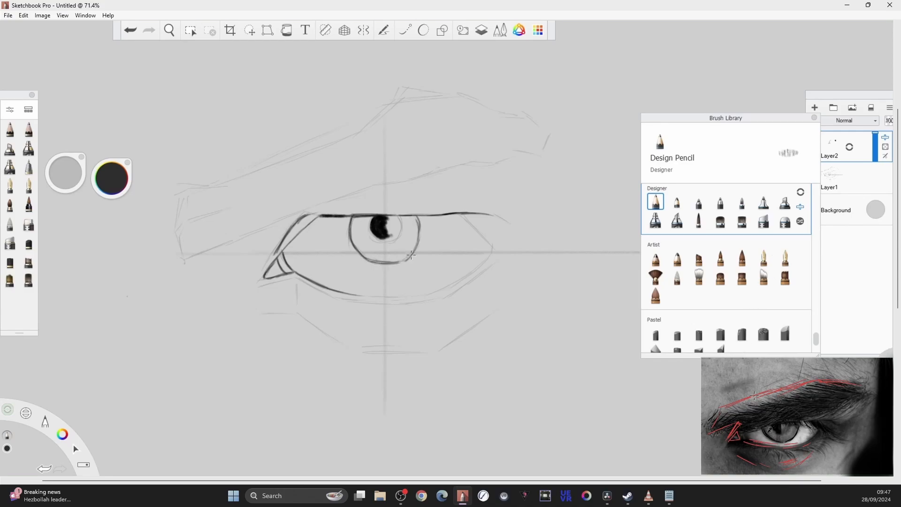
mouse_move(188, 259)
mouse_down()
mouse_move(289, 209)
mouse_move(347, 204)
mouse_up()
Draw the outer upper lid corner and its short lashes with the Sharp Glaze brush
double_click(720, 257)
drag(563, 272, 565, 328)
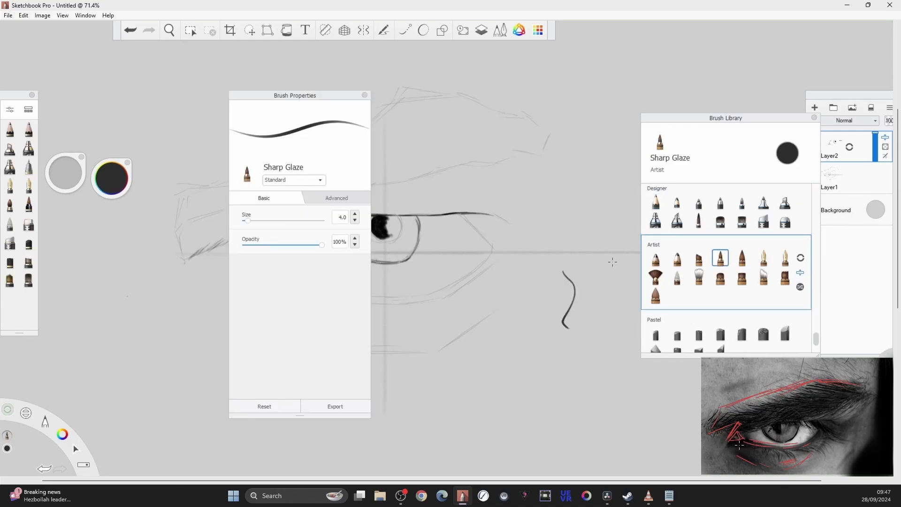
click(365, 95)
key(ctrl+z)
drag(461, 215, 480, 223)
drag(466, 219, 490, 237)
mouse_move(479, 233)
mouse_down()
mouse_move(498, 235)
mouse_move(470, 271)
mouse_up()
key(ctrl+z)
Add Sharp Glaze to the brush palette and complete the lower lid's outer curve with the Art Pencil
mouse_move(720, 257)
mouse_down()
mouse_move(10, 280)
mouse_move(10, 298)
mouse_up()
drag(368, 296, 483, 263)
key(ctrl+z)
key(ctrl+z)
click(655, 258)
drag(439, 290, 460, 281)
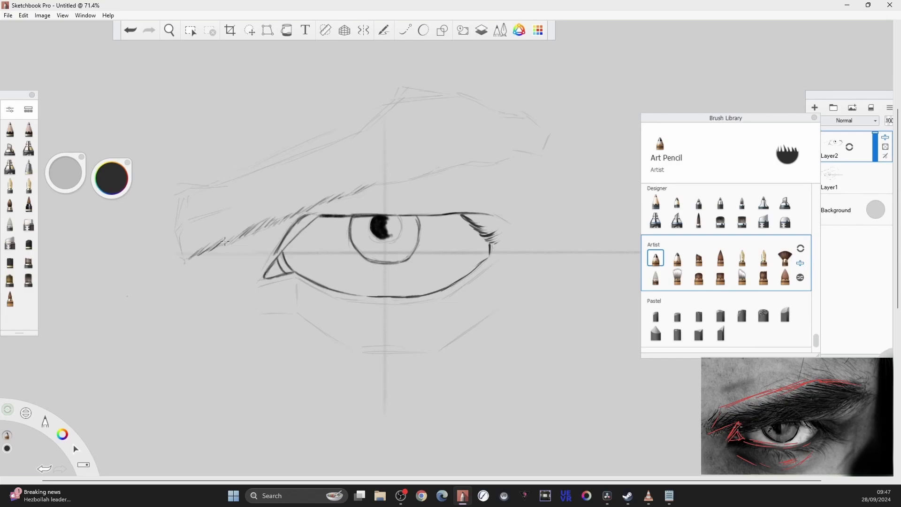
Stroke hairs along the eyebrow's lower edge and along its upper edge from the arch to the tail
drag(228, 243, 250, 229)
drag(249, 236, 266, 224)
drag(253, 232, 300, 206)
drag(300, 212, 311, 205)
drag(364, 190, 384, 182)
drag(385, 190, 391, 187)
drag(401, 100, 461, 107)
drag(444, 94, 543, 129)
drag(390, 185, 462, 160)
drag(382, 180, 472, 162)
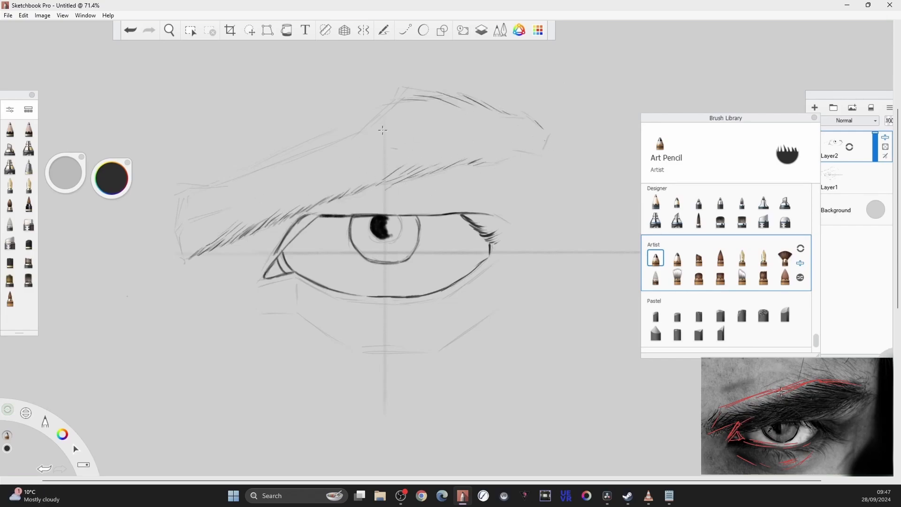
Add hair strokes inside the eyebrow's arch and upward-slanting hairs at its inner end
mouse_move(383, 130)
mouse_down()
mouse_move(449, 127)
mouse_move(438, 116)
mouse_up()
drag(404, 104, 491, 123)
drag(229, 189, 197, 219)
drag(198, 185, 181, 218)
drag(196, 192, 184, 233)
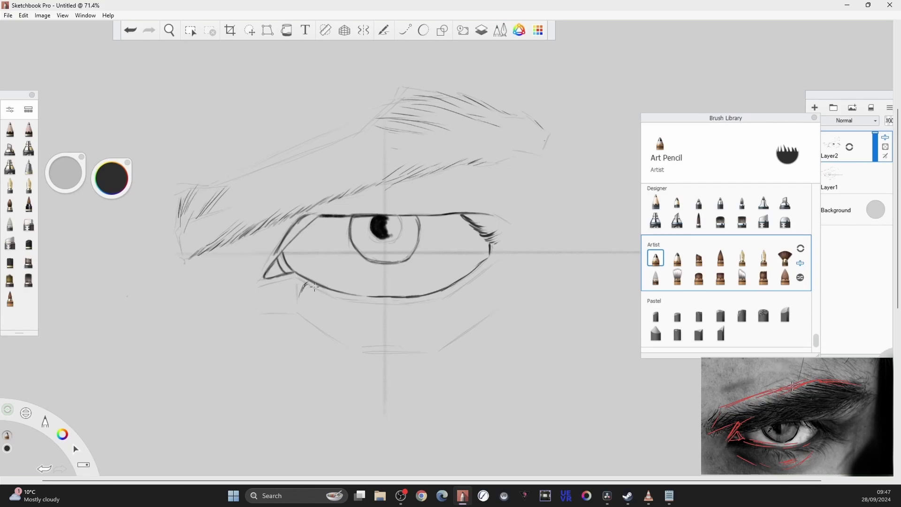
Rework the short crease strokes below the inner eye corner, add strokes at the outer corner, and reinforce the iris's edge
key(ctrl+z)
key(ctrl+z)
drag(309, 284, 299, 294)
key(ctrl+z)
drag(491, 246, 502, 255)
drag(415, 216, 419, 246)
Add more hair strokes along the middle of the eyebrow's lower edge and its inner upper part
drag(347, 192, 381, 173)
drag(367, 191, 400, 173)
drag(269, 168, 295, 167)
mouse_move(240, 179)
mouse_down()
mouse_move(261, 177)
mouse_move(247, 193)
mouse_up()
drag(296, 182, 315, 182)
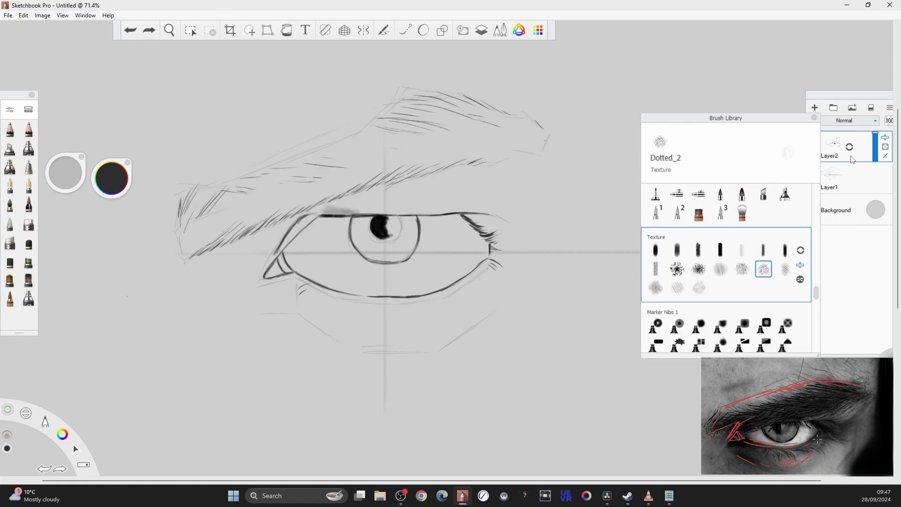
Select the iris and pupil with a rectangular selection and scale them up around the eye's centre
click(191, 30)
drag(344, 216, 430, 267)
click(248, 30)
click(469, 221)
Choose the Thorny texture brush, then duplicate Layer2 and hide the original Layer2
click(742, 268)
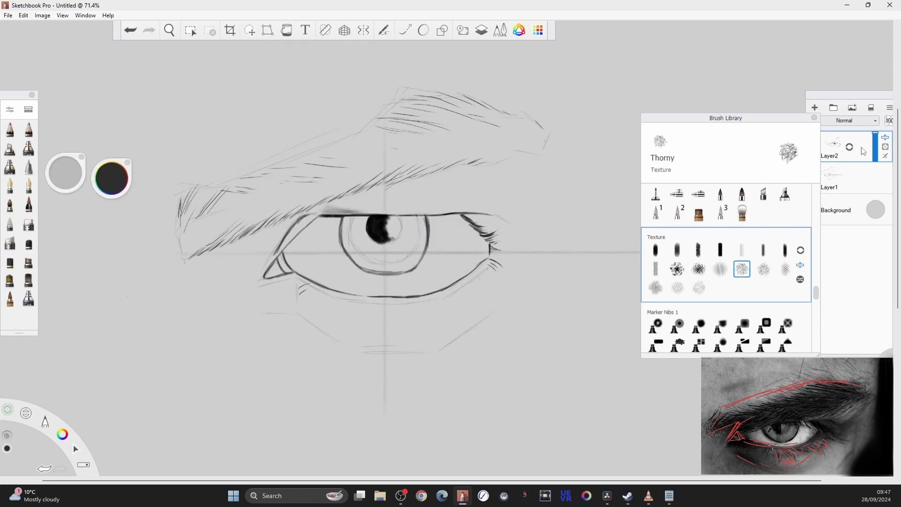
click(861, 147)
drag(849, 147, 850, 175)
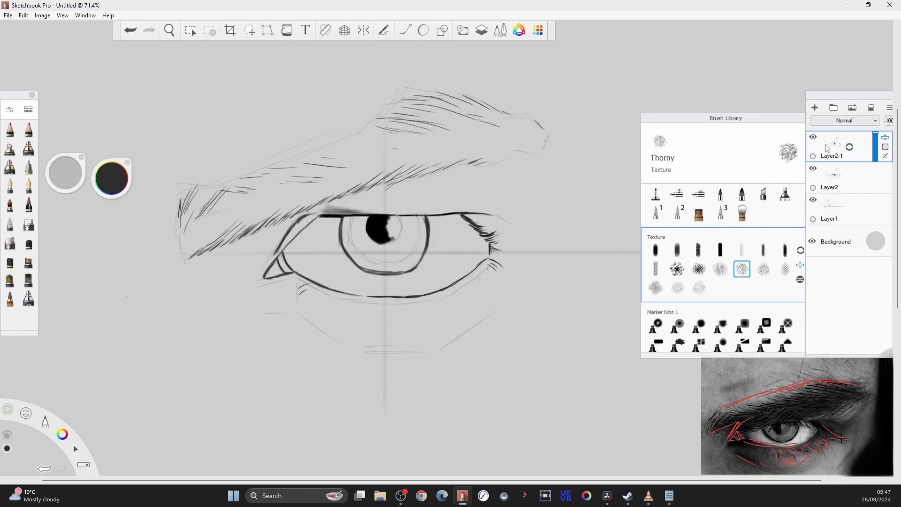
click(818, 173)
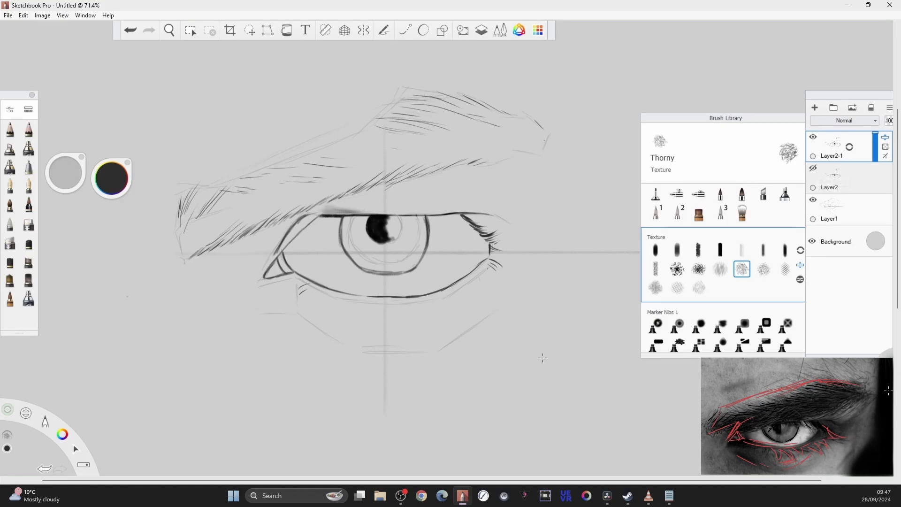
Shade the upper eyelid above the iris with an enlarged Thorny brush
key(bracketright)
drag(363, 201, 323, 212)
key(bracketright)
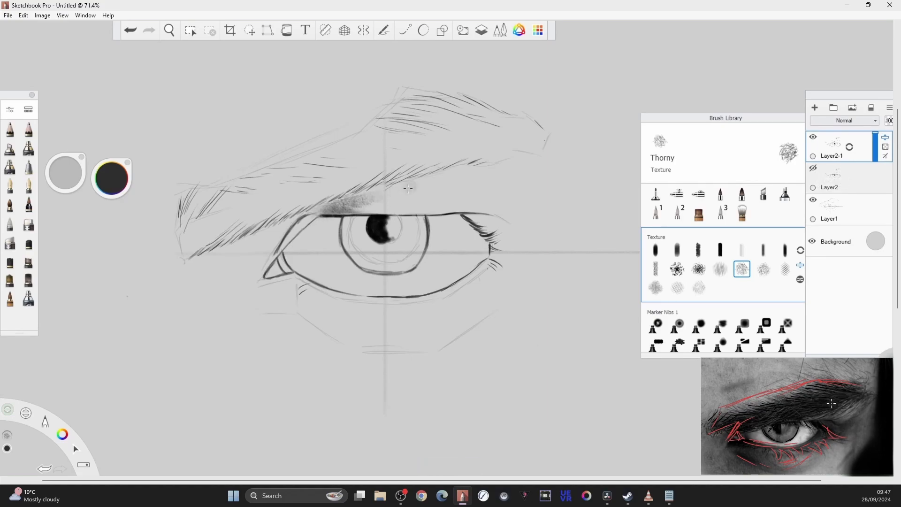
mouse_move(392, 191)
mouse_down()
mouse_move(352, 209)
mouse_move(364, 208)
mouse_up()
Switch the colour to black, test a Thorny stroke on the blank canvas, and shade the eyebrow's inner lower part
drag(116, 184, 105, 183)
drag(197, 310, 135, 362)
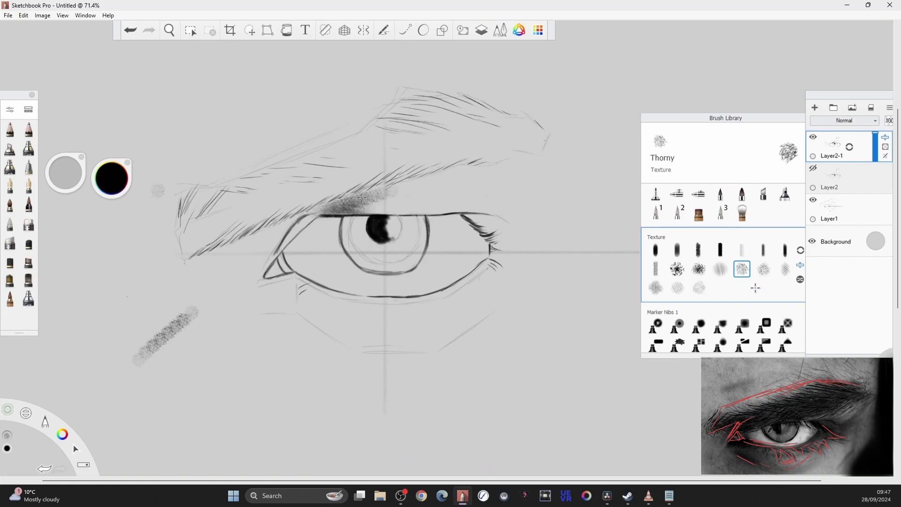
drag(188, 246, 310, 200)
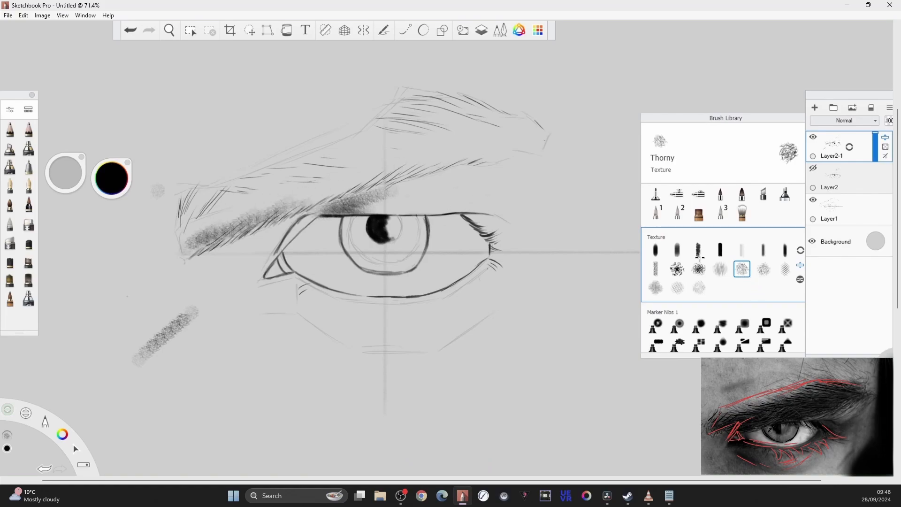
Hatch over the eyelid shading and the eyebrow from its inner end to the middle with the Hatching 1 brush
click(720, 269)
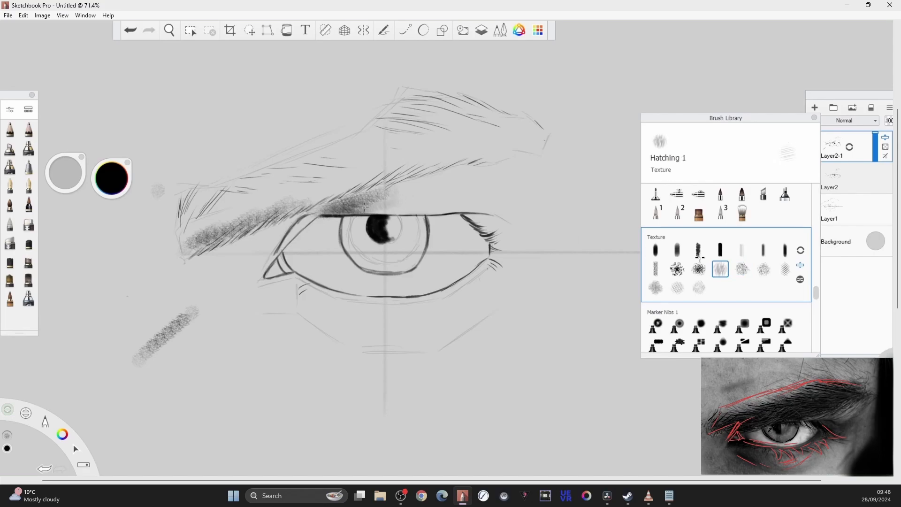
mouse_move(364, 207)
mouse_down()
mouse_move(384, 199)
mouse_move(380, 209)
mouse_up()
drag(192, 248, 296, 206)
key(bracketleft)
key(bracketleft)
mouse_move(212, 234)
mouse_down()
mouse_move(254, 211)
mouse_move(371, 178)
mouse_up()
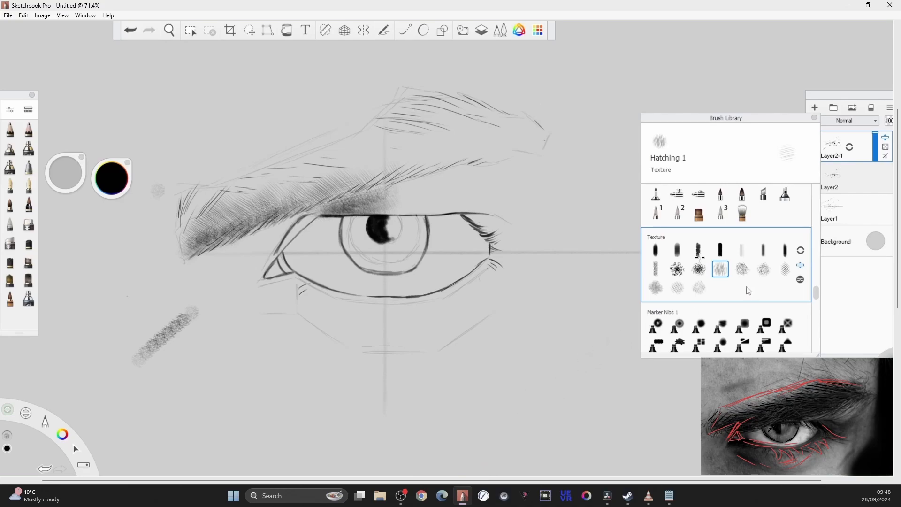
click(656, 269)
click(266, 204)
key(ctrl+z)
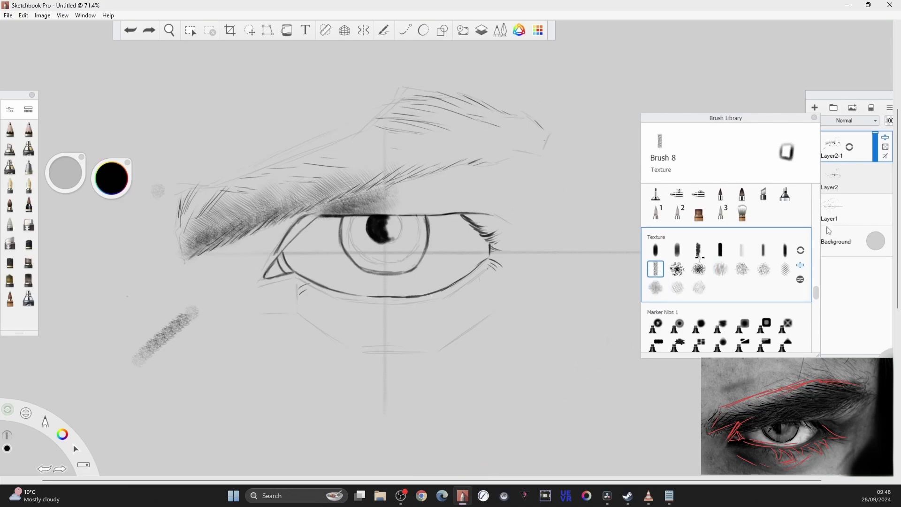
Fill the inner eye corner in dark grey with the Conceptual 1 brush and smooth the eyebrow's inner end with the Blending brush
click(699, 215)
drag(816, 293, 815, 325)
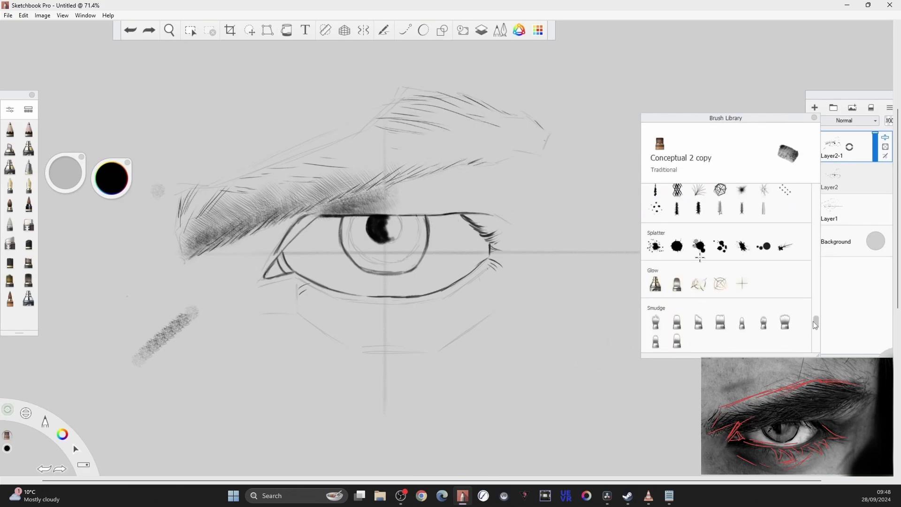
drag(813, 325, 815, 349)
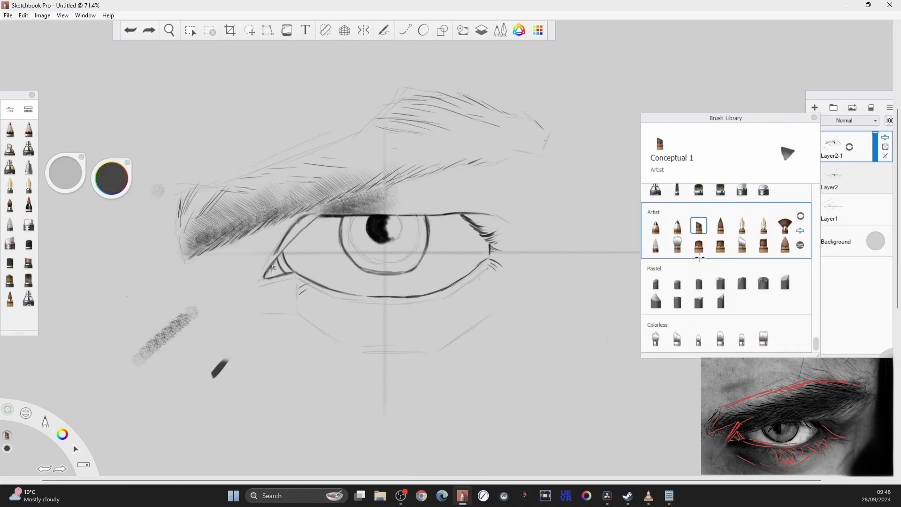
drag(271, 268, 277, 272)
click(657, 245)
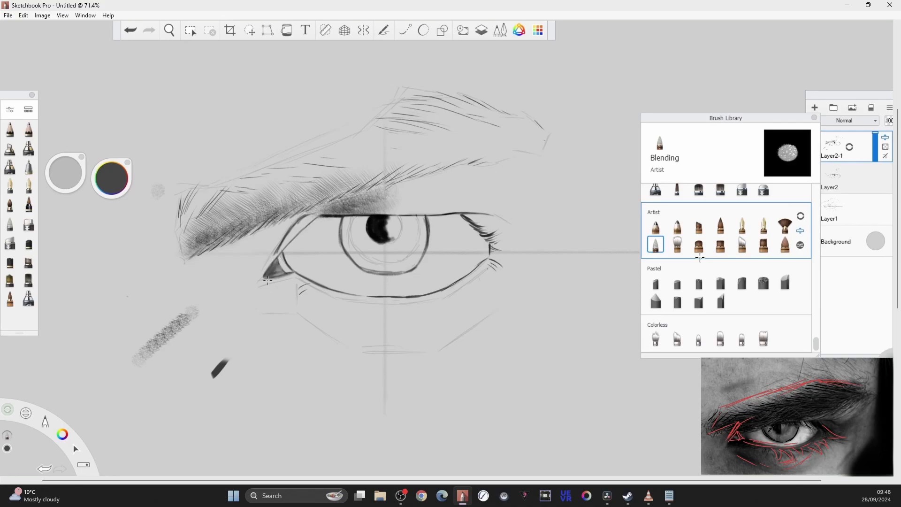
mouse_move(267, 212)
mouse_down()
mouse_move(193, 235)
mouse_move(221, 227)
mouse_move(195, 244)
mouse_move(233, 216)
mouse_up()
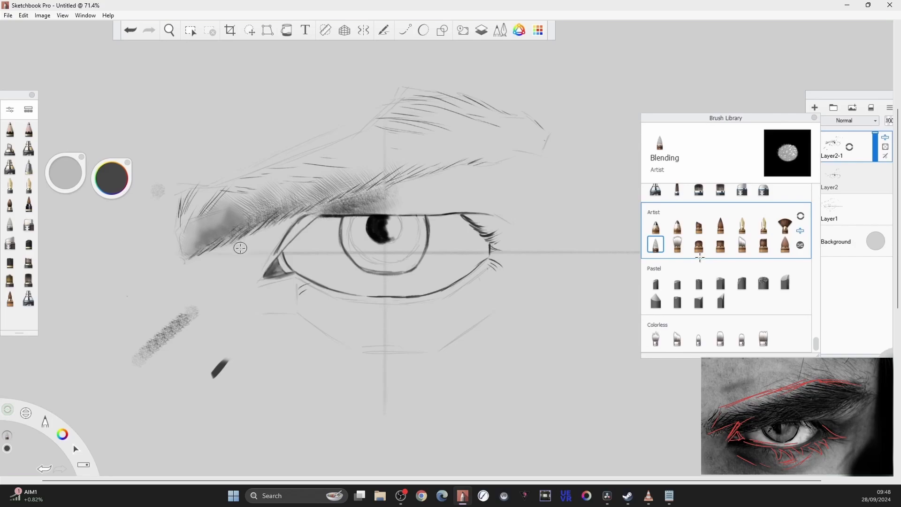
Thicken the upper lid line rising from the inner eye corner with the Ink Brush
click(720, 226)
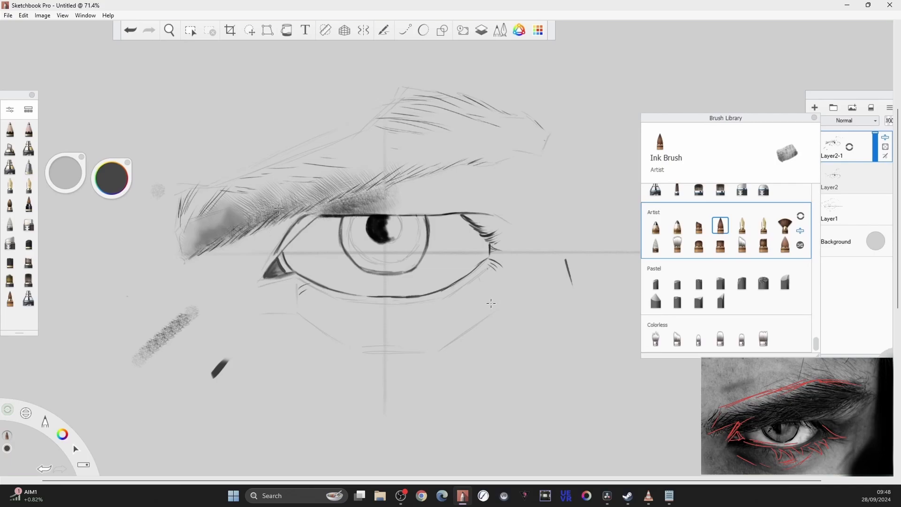
drag(282, 254, 299, 235)
drag(283, 250, 308, 226)
key(ctrl+z)
Draw lower lashes with the Ink Brush from the outer corner toward the middle of the lower lid, undoing unsuitable strokes
drag(478, 285, 494, 300)
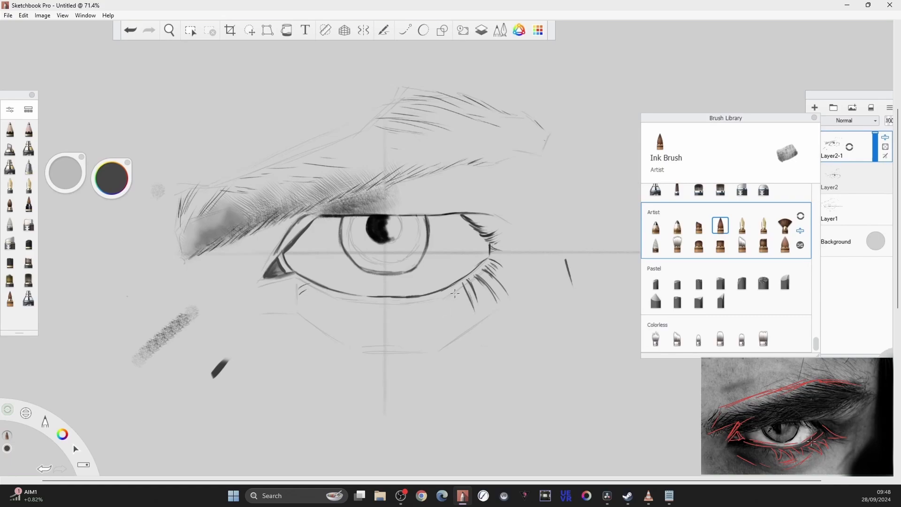
drag(454, 286, 461, 317)
mouse_move(450, 285)
mouse_down()
mouse_move(455, 306)
mouse_move(436, 319)
mouse_up()
key(bracketleft)
key(bracketleft)
key(ctrl+z)
drag(434, 302, 430, 324)
key(ctrl+z)
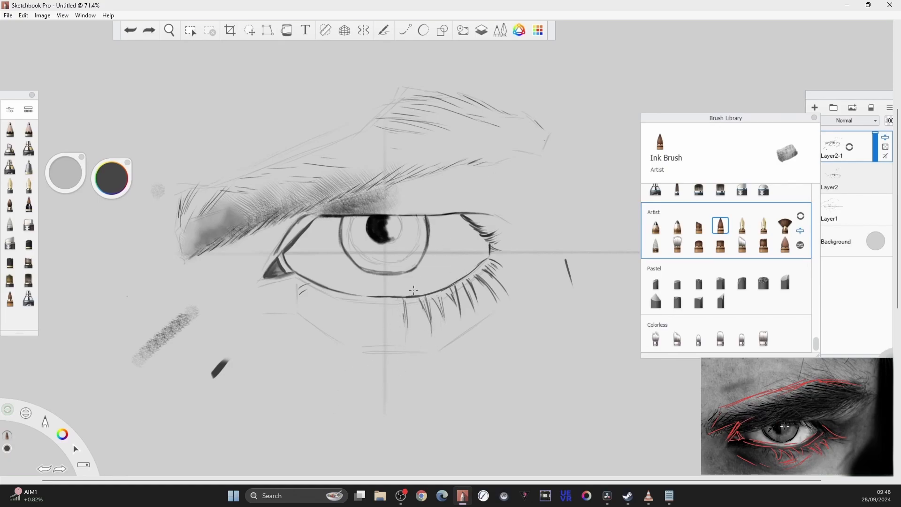
drag(384, 302, 380, 323)
drag(449, 292, 462, 303)
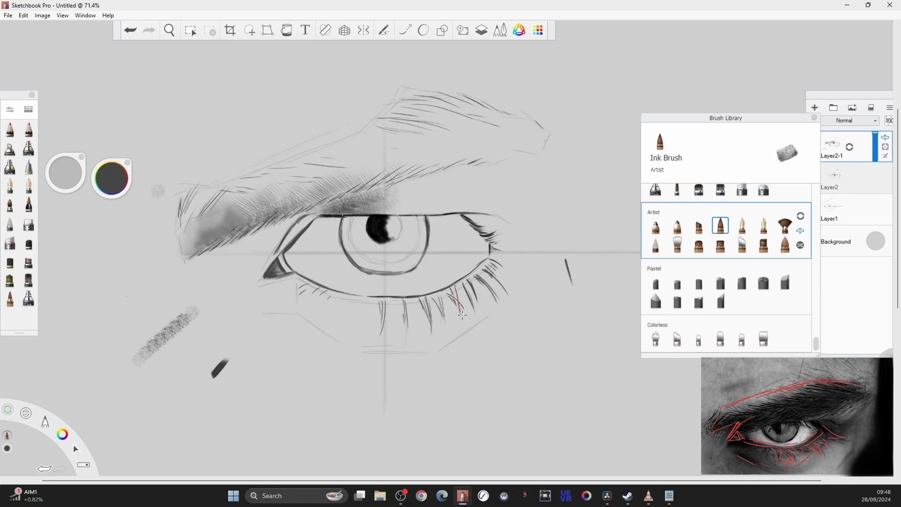
Thicken the iris's lower edge with ink strokes and soften it with the Smudge Pen
drag(371, 273, 405, 276)
click(10, 223)
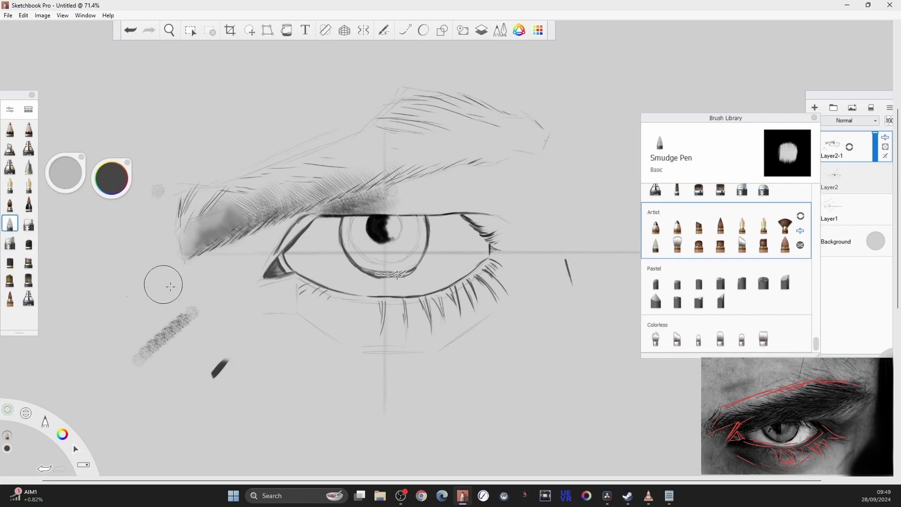
drag(415, 267, 427, 237)
Smudge soft shading from the lid line into the eye white beside the inner corner, adjusting the Smudge Pen's size
key(bracketright)
key(bracketright)
mouse_move(298, 242)
mouse_down()
mouse_move(293, 266)
mouse_move(306, 270)
mouse_move(294, 248)
mouse_move(312, 274)
mouse_move(294, 251)
mouse_move(291, 259)
mouse_move(317, 229)
mouse_move(292, 252)
mouse_move(321, 224)
mouse_move(322, 277)
mouse_move(320, 255)
mouse_move(303, 244)
mouse_move(332, 270)
mouse_move(298, 262)
mouse_move(320, 282)
mouse_move(301, 257)
mouse_move(308, 250)
mouse_move(326, 270)
mouse_move(313, 228)
mouse_up()
key(bracketright)
key(bracketleft)
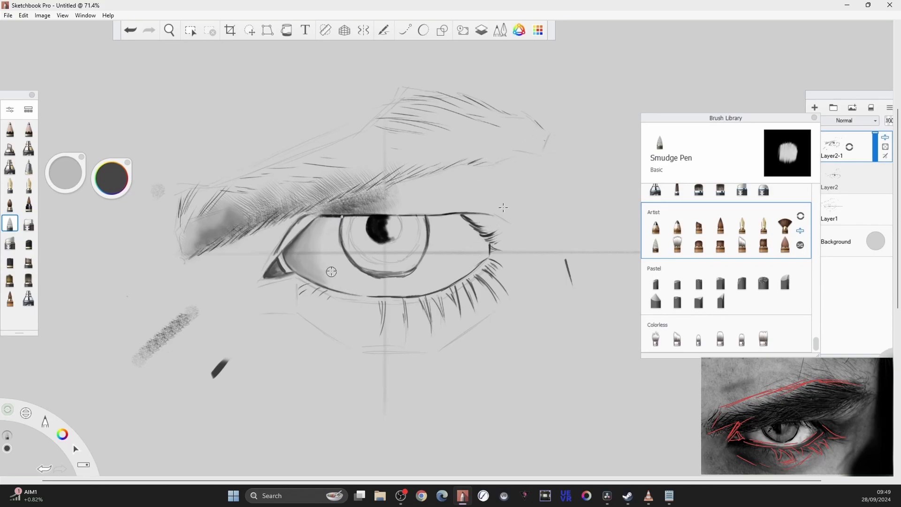
drag(332, 271, 313, 273)
Shade the eye white near the outer corner with the Sharp Glaze brush and smooth it with the Smudge Pen
key(s)
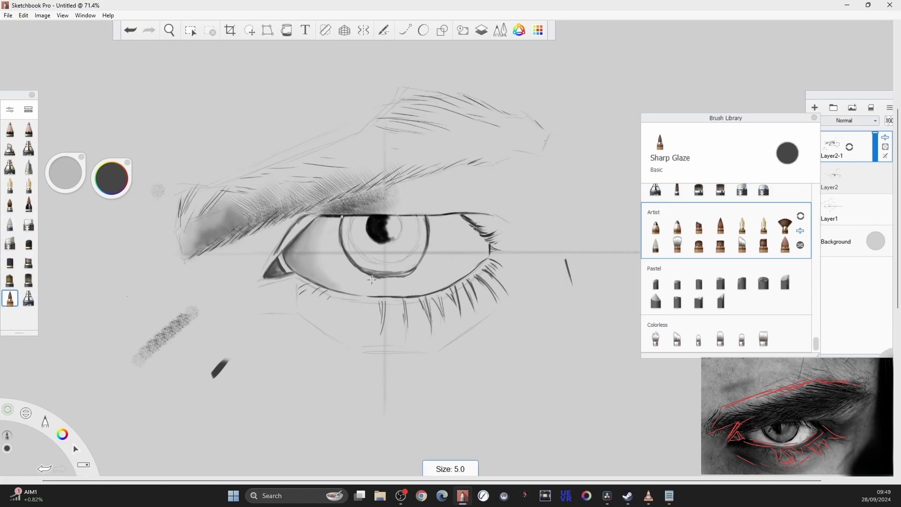
key(])
mouse_move(456, 224)
mouse_down()
mouse_move(469, 243)
mouse_move(462, 224)
mouse_move(481, 241)
mouse_move(478, 249)
mouse_move(454, 220)
mouse_move(432, 228)
mouse_move(479, 241)
mouse_move(472, 235)
mouse_move(451, 257)
mouse_move(439, 231)
mouse_move(453, 254)
mouse_move(473, 244)
mouse_move(468, 267)
mouse_move(441, 244)
mouse_move(456, 292)
mouse_up()
click(9, 223)
key([)
key(])
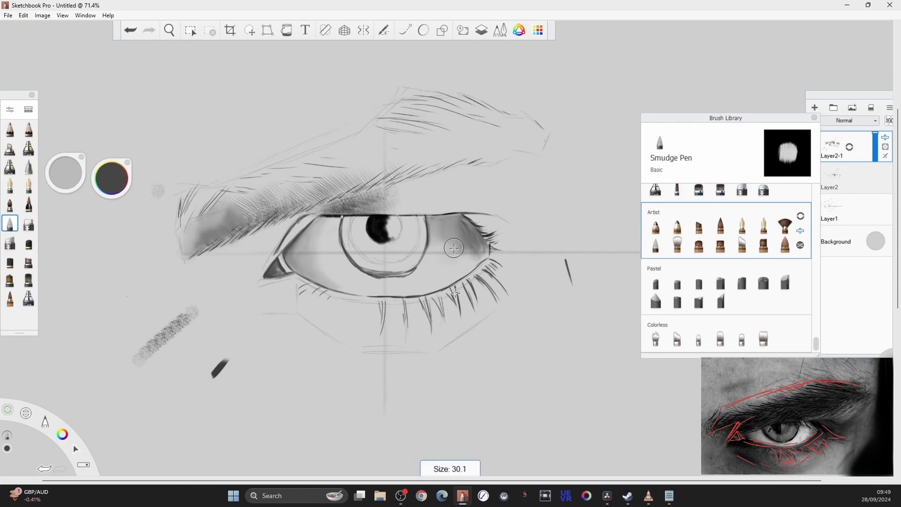
Soften the shading on the outer eye white with the Blending brush
click(741, 244)
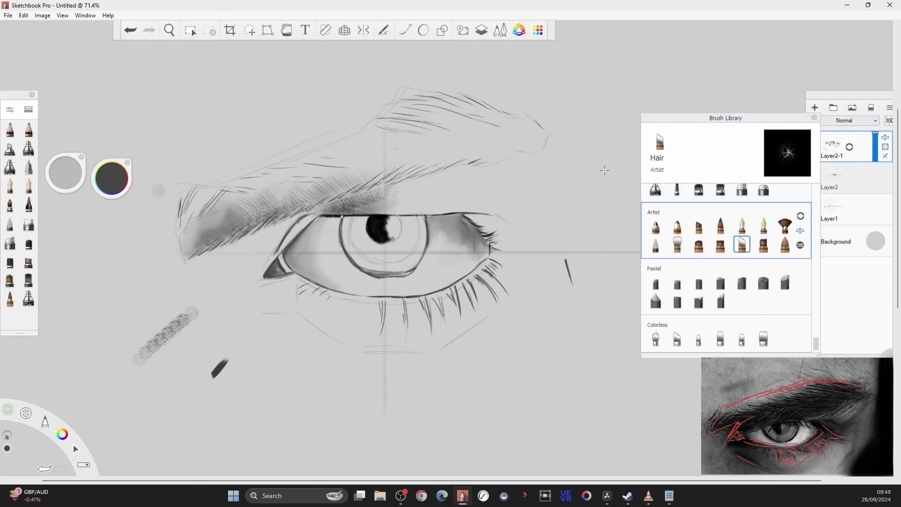
click(655, 244)
mouse_move(462, 231)
mouse_down()
mouse_move(472, 251)
mouse_move(445, 271)
mouse_move(469, 257)
mouse_move(449, 240)
mouse_up()
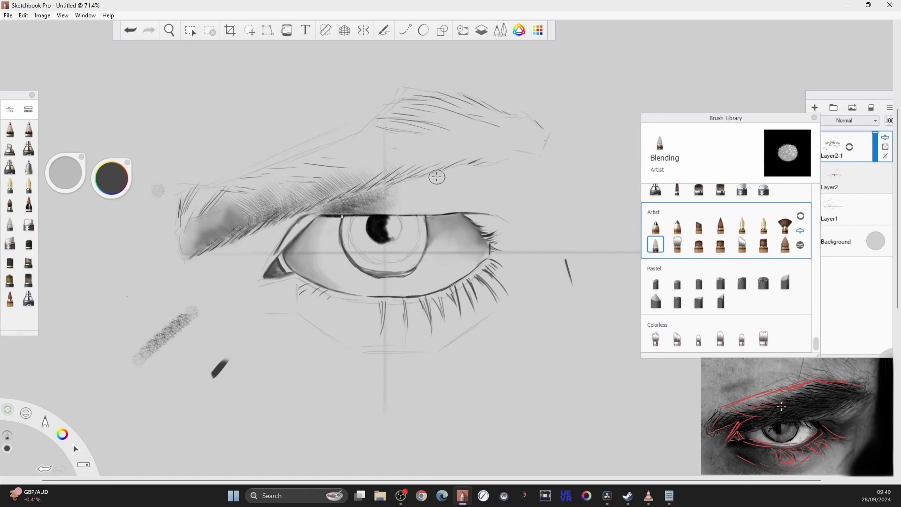
Airbrush light shading over the iris with an enlarged Flow Airbrush copy
click(10, 167)
key(bracketright)
key(bracketright)
key(bracketright)
key(bracketright)
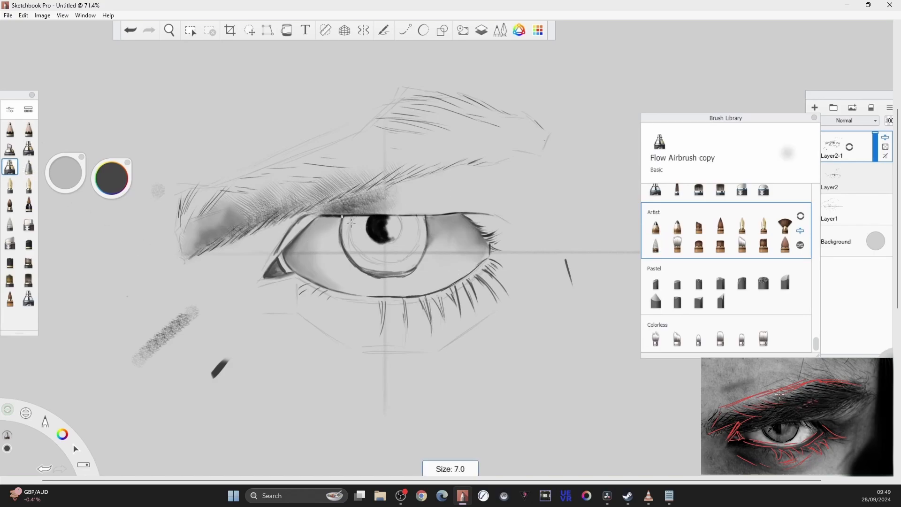
drag(365, 228, 356, 233)
key(bracketleft)
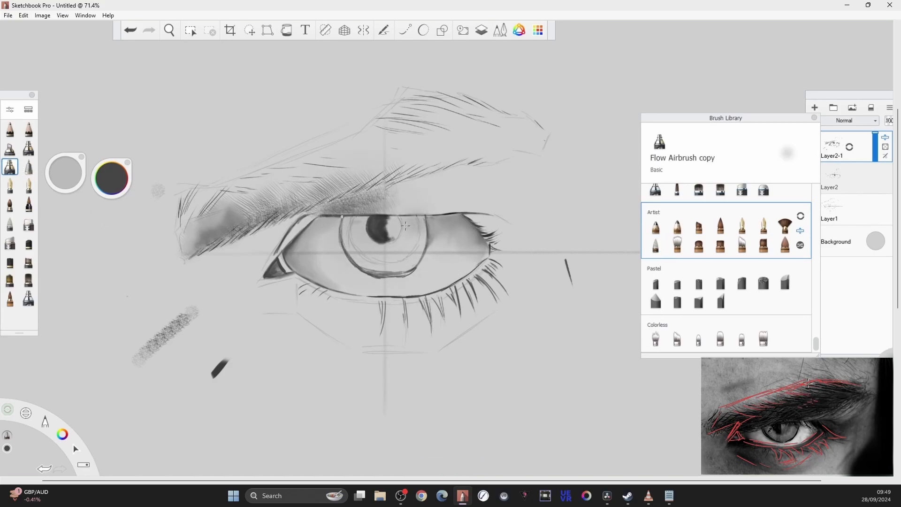
Airbrush a soft shadow along the upper eyelid and past the outer corner, undoing the last stroke
mouse_move(403, 207)
mouse_down()
mouse_move(437, 187)
mouse_move(413, 202)
mouse_move(498, 205)
mouse_move(487, 211)
mouse_move(532, 216)
mouse_move(544, 230)
mouse_move(484, 237)
mouse_move(480, 224)
mouse_up()
key(bracketleft)
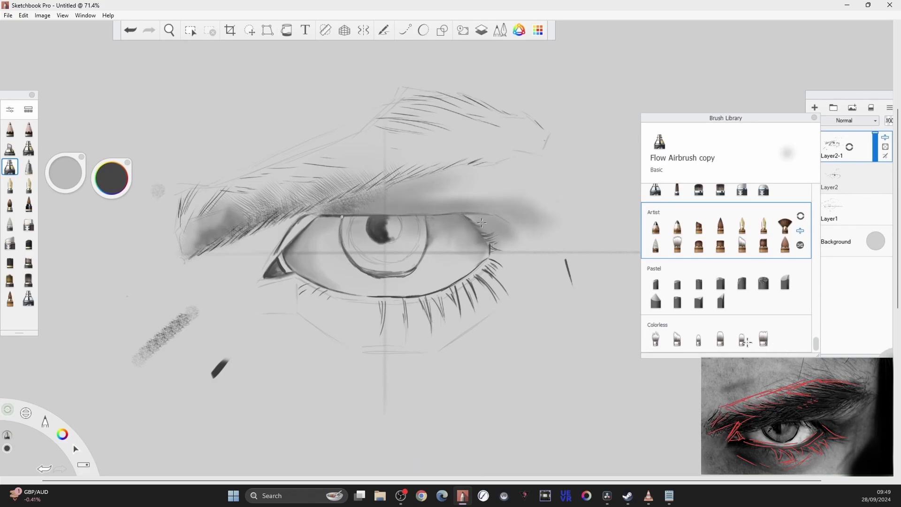
key(ctrl+z)
Sketch a row of short practice hair strokes on the blank canvas beside the reference photo
drag(591, 431, 605, 418)
mouse_move(599, 433)
mouse_down()
mouse_move(637, 407)
mouse_move(690, 406)
mouse_up()
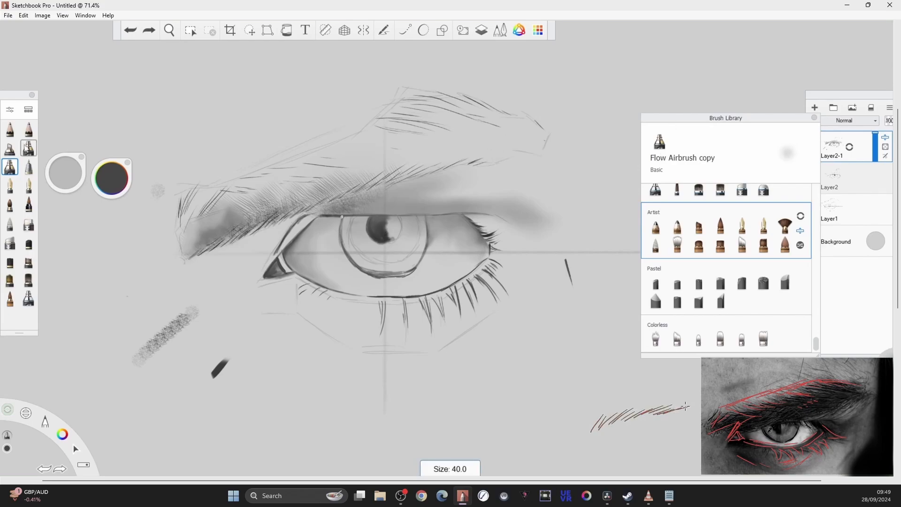
Darken the upper lid line in black with the Primary Pencil copy, extending it past the outer corner
click(29, 129)
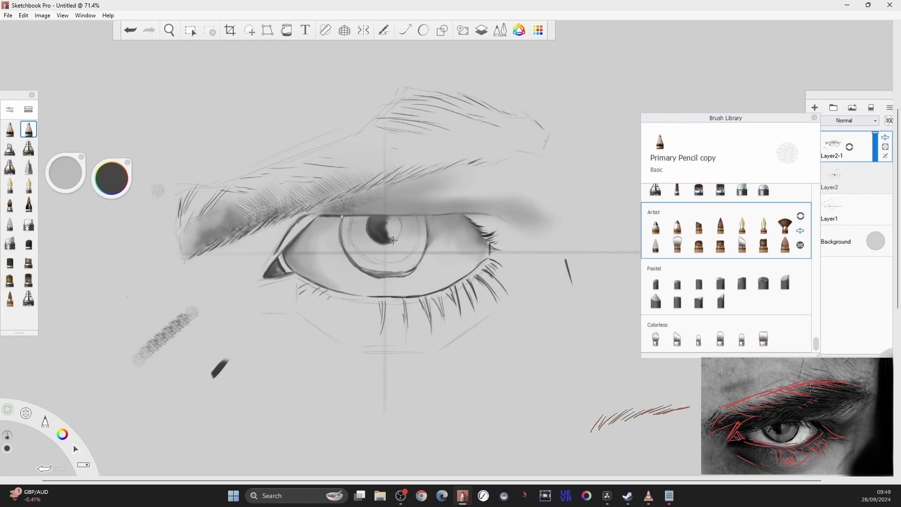
drag(110, 176, 110, 141)
mouse_move(111, 177)
mouse_down()
mouse_move(133, 111)
mouse_move(113, 244)
mouse_up()
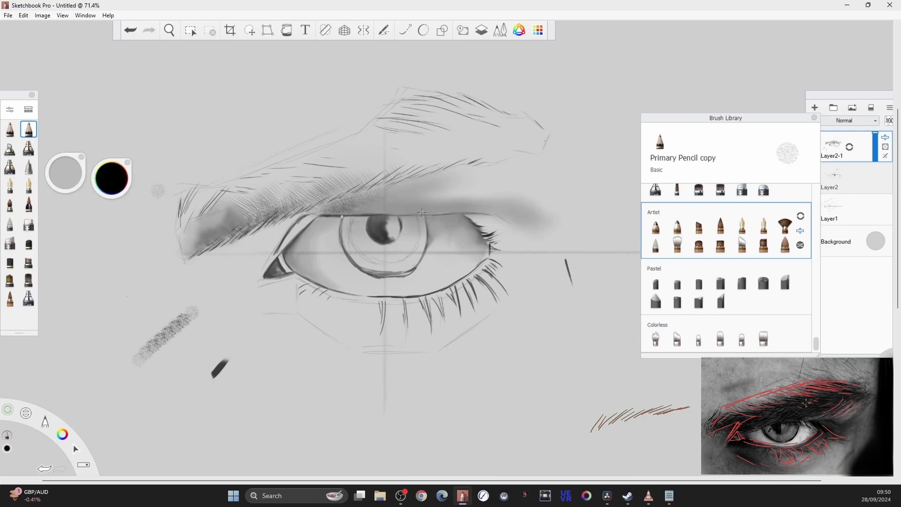
drag(423, 212, 506, 221)
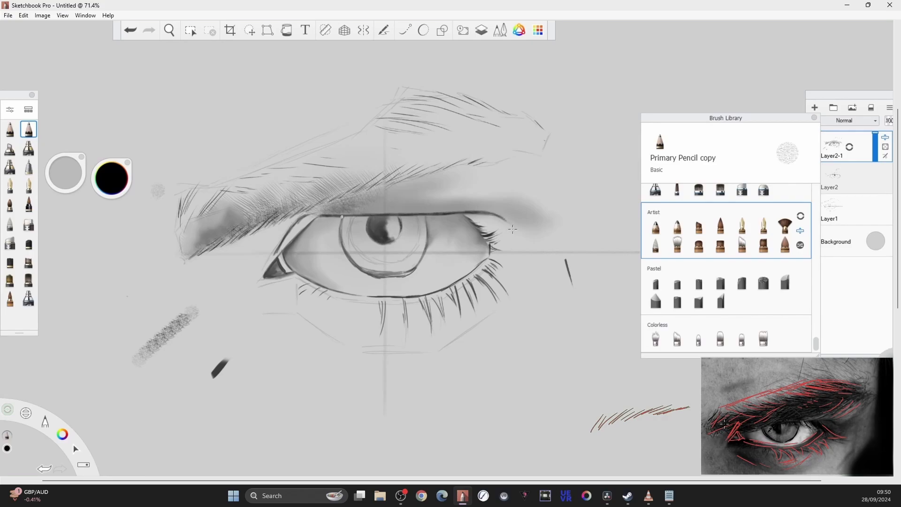
Add pencil hairs along the eyebrow's lower edge and shade its middle and arch toward the tail with an enlarged pencil
mouse_move(351, 196)
mouse_down()
mouse_move(386, 174)
mouse_move(423, 166)
mouse_up()
key(bracketright)
key(bracketright)
key(bracketright)
mouse_move(368, 161)
mouse_down()
mouse_move(391, 145)
mouse_move(291, 171)
mouse_move(340, 177)
mouse_up()
mouse_move(405, 156)
mouse_down()
mouse_move(359, 142)
mouse_move(395, 155)
mouse_move(426, 142)
mouse_move(424, 107)
mouse_move(460, 126)
mouse_move(477, 120)
mouse_move(517, 146)
mouse_move(302, 173)
mouse_move(322, 166)
mouse_move(238, 201)
mouse_move(436, 154)
mouse_move(495, 114)
mouse_move(465, 196)
mouse_move(368, 134)
mouse_move(403, 145)
mouse_move(369, 150)
mouse_move(414, 149)
mouse_move(364, 154)
mouse_move(421, 150)
mouse_move(402, 136)
mouse_move(414, 131)
mouse_move(426, 144)
mouse_move(404, 155)
mouse_move(478, 137)
mouse_up()
key(bracketright)
Smooth the shading across the whole eyebrow, from tail to inner end, with the Smudge Pen and the Wash copy brush
click(10, 243)
key(bracketright)
click(10, 223)
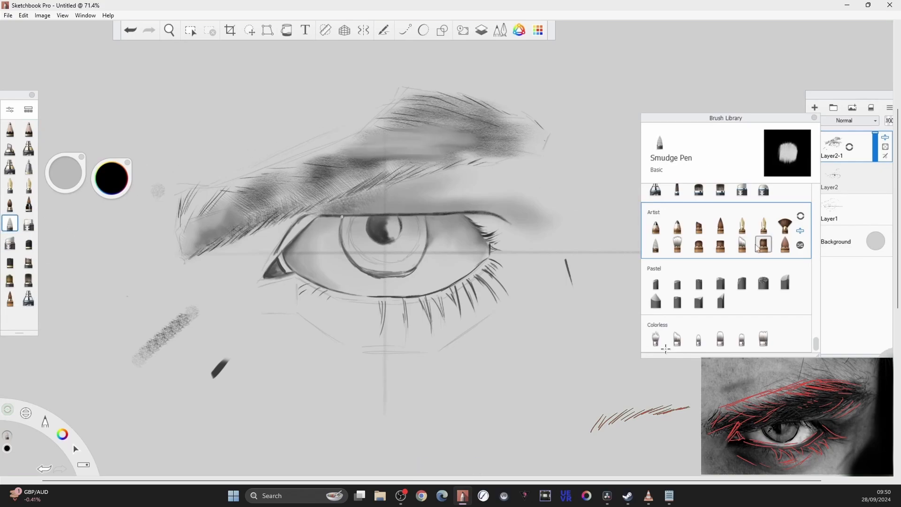
click(677, 244)
mouse_move(312, 163)
mouse_down()
mouse_move(369, 166)
mouse_move(321, 178)
mouse_move(315, 187)
mouse_move(235, 201)
mouse_move(329, 159)
mouse_up()
mouse_move(390, 131)
mouse_down()
mouse_move(429, 121)
mouse_move(533, 125)
mouse_move(519, 143)
mouse_up()
drag(389, 166, 393, 133)
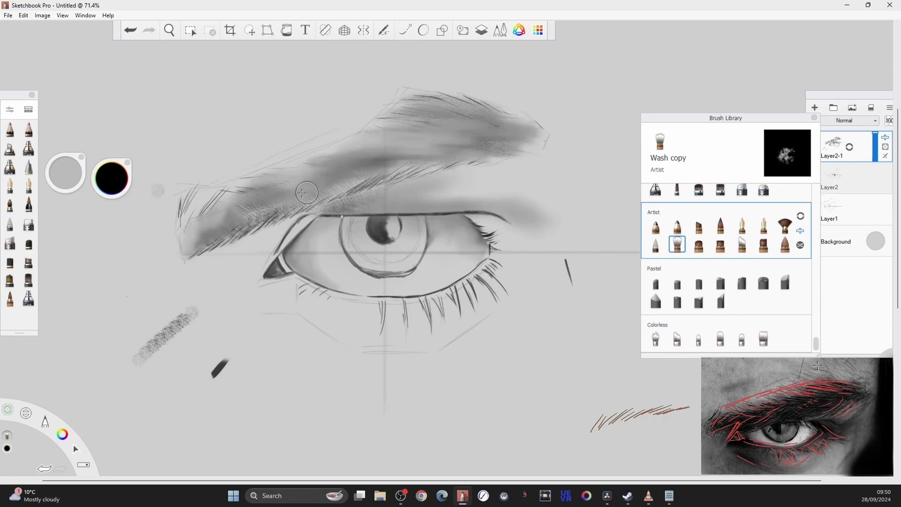
mouse_move(268, 186)
mouse_down()
mouse_move(191, 220)
mouse_move(219, 233)
mouse_up()
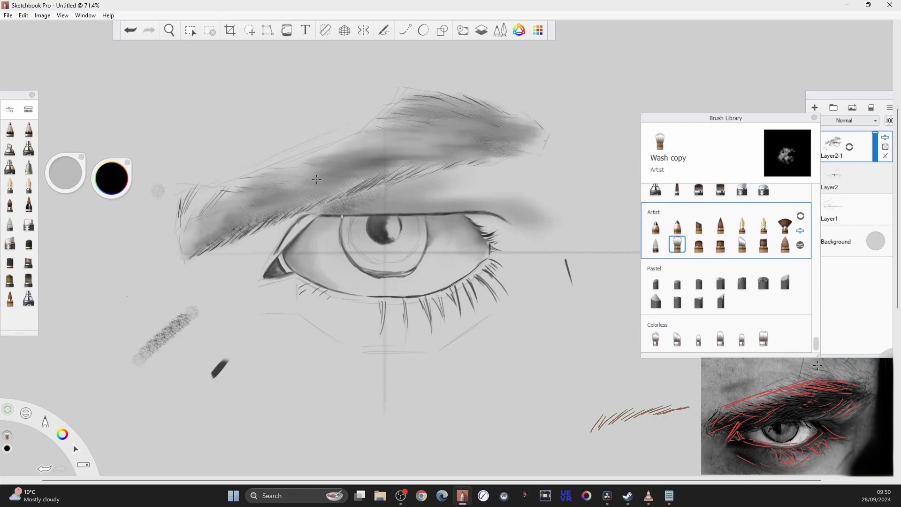
mouse_move(403, 161)
mouse_down()
mouse_move(368, 157)
mouse_move(460, 139)
mouse_move(519, 146)
mouse_move(505, 133)
mouse_up()
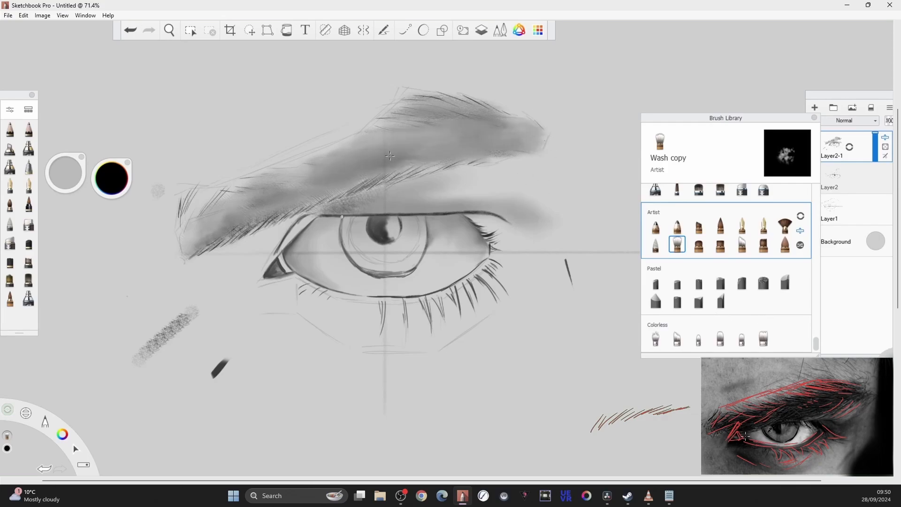
mouse_move(399, 126)
mouse_down()
mouse_move(221, 197)
mouse_move(184, 225)
mouse_up()
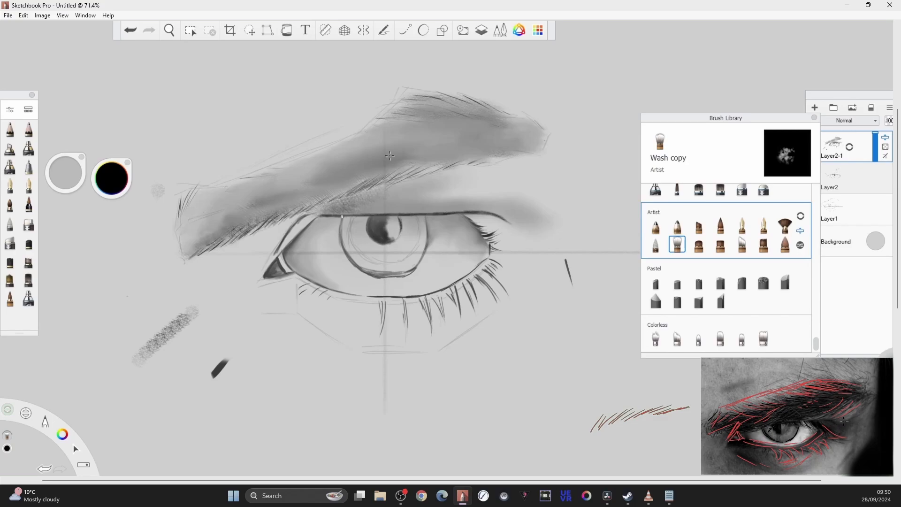
Blend the shading in the middle of the eyebrow with the Wash copy brush
mouse_move(390, 155)
mouse_down()
mouse_move(186, 245)
mouse_move(398, 167)
mouse_move(362, 171)
mouse_up()
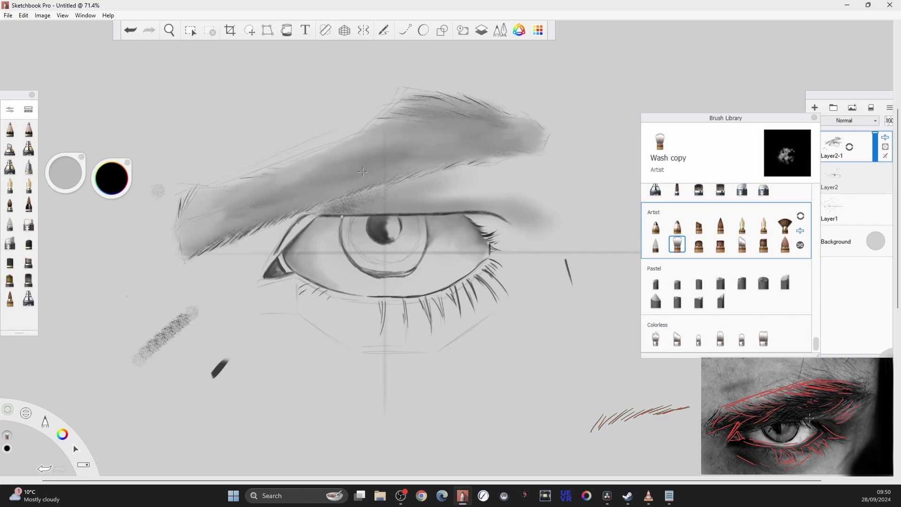
click(29, 129)
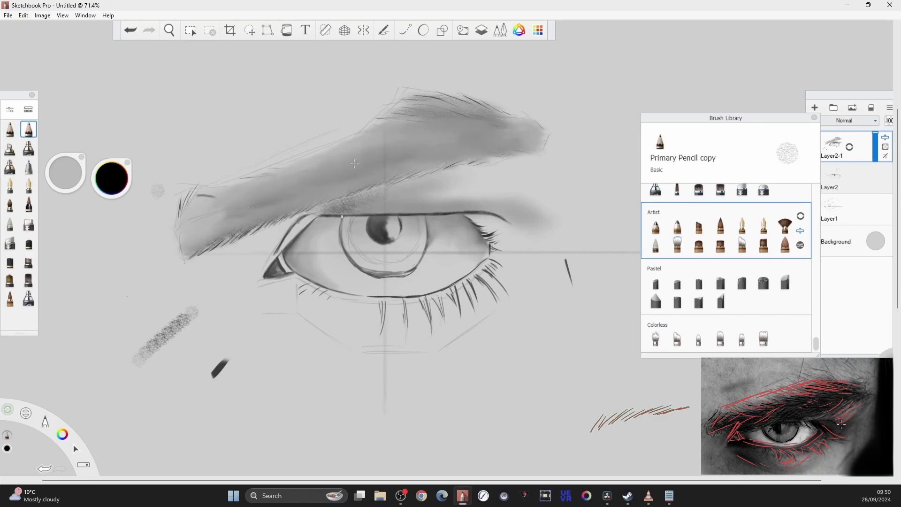
click(10, 129)
click(29, 167)
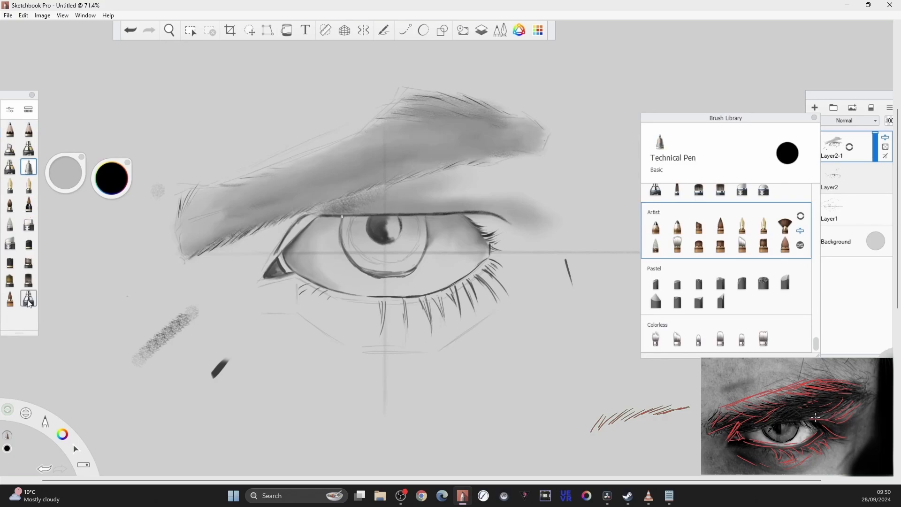
click(10, 299)
click(29, 262)
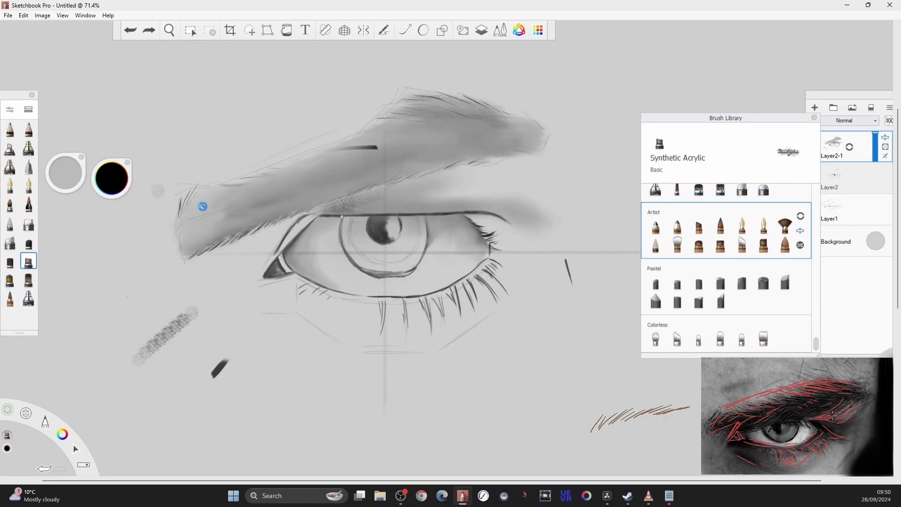
key(ctrl+z)
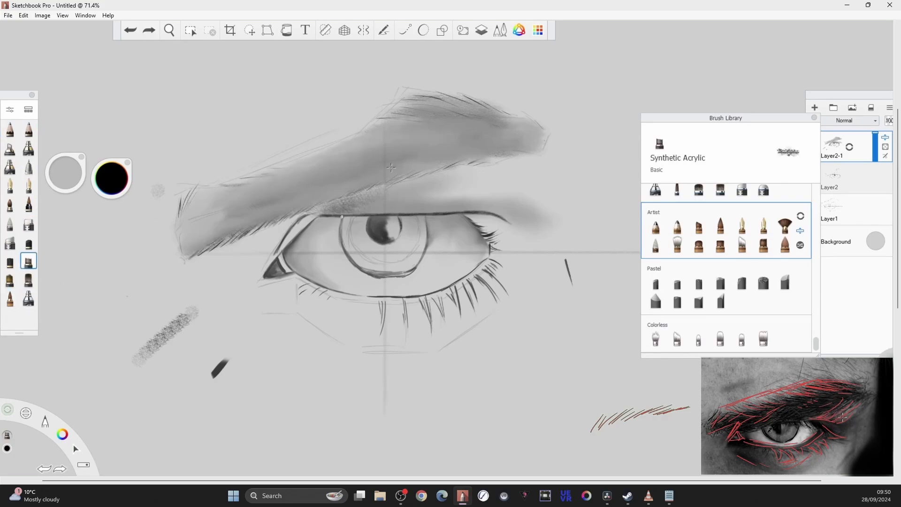
Test thin pencil strokes on the blank canvas beyond the eyebrow's inner end and across the eyebrow, then undo the eyebrow stroke
click(10, 129)
drag(66, 172, 82, 173)
mouse_move(112, 179)
mouse_down()
mouse_move(112, 170)
mouse_move(112, 188)
mouse_up()
drag(115, 107, 186, 100)
click(28, 129)
drag(229, 174, 309, 180)
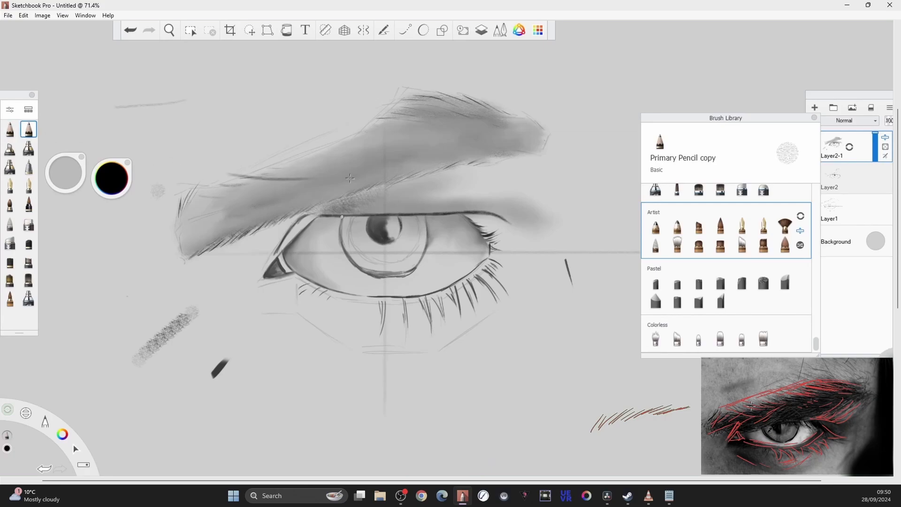
key(ctrl+z)
key(bracketleft)
key(bracketright)
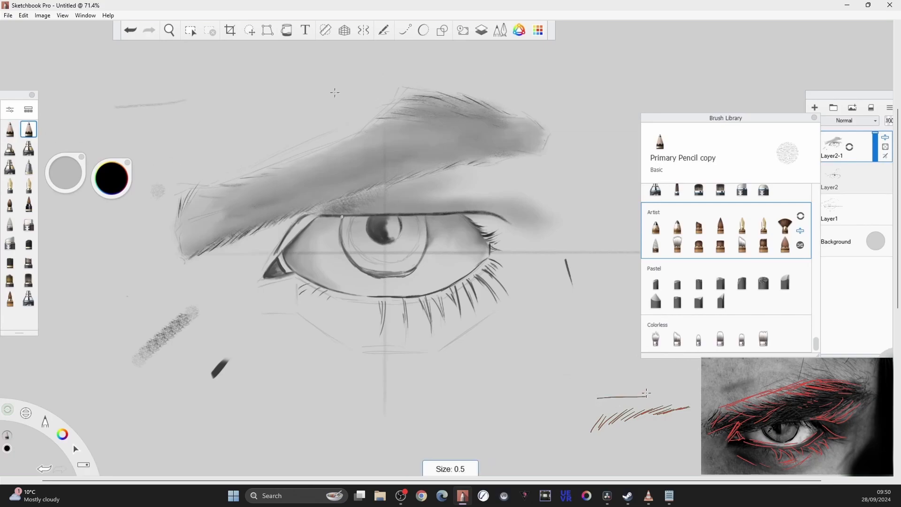
Make two short black test strokes with the Tattoo Inker on the blank canvas above the eyebrow's inner end
click(28, 204)
mouse_move(65, 173)
mouse_down()
mouse_move(130, 156)
mouse_move(73, 121)
mouse_up()
drag(162, 113, 189, 99)
drag(189, 126, 209, 118)
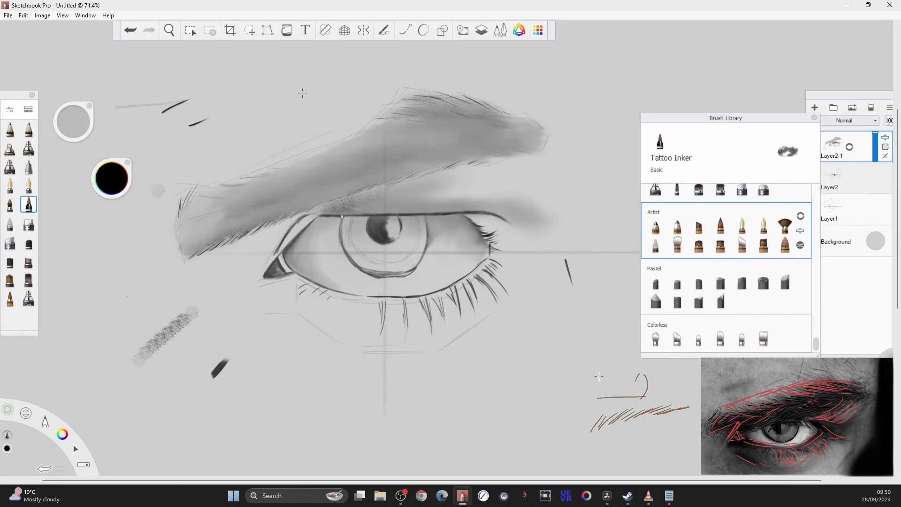
Ink fine black hairs along the eyebrow's arch, tail and lower edge down to the inner end with a smaller Tattoo Inker
key(bracketleft)
drag(418, 98, 454, 104)
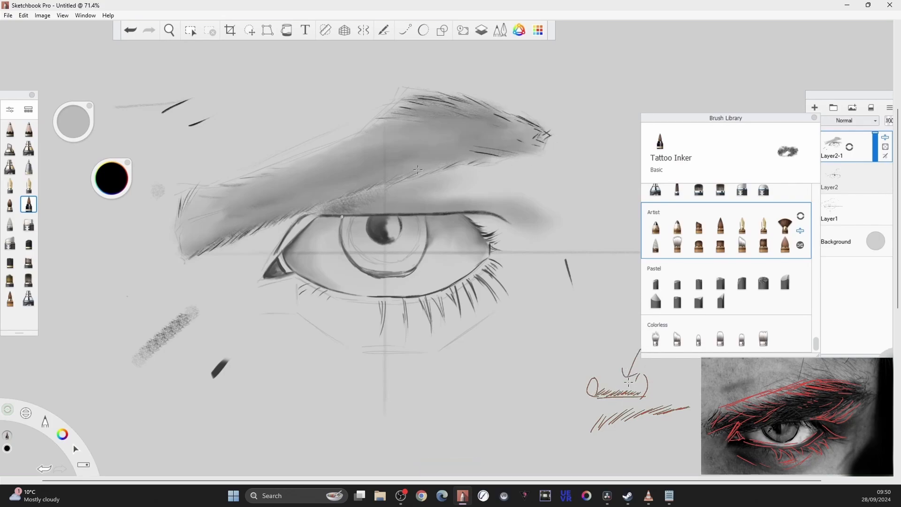
mouse_move(367, 188)
mouse_down()
mouse_move(395, 175)
mouse_move(343, 191)
mouse_up()
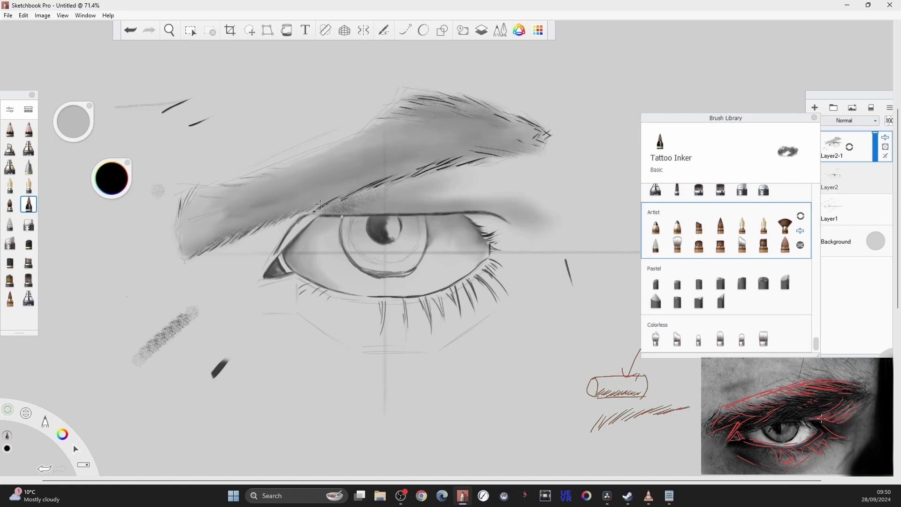
drag(288, 209, 247, 234)
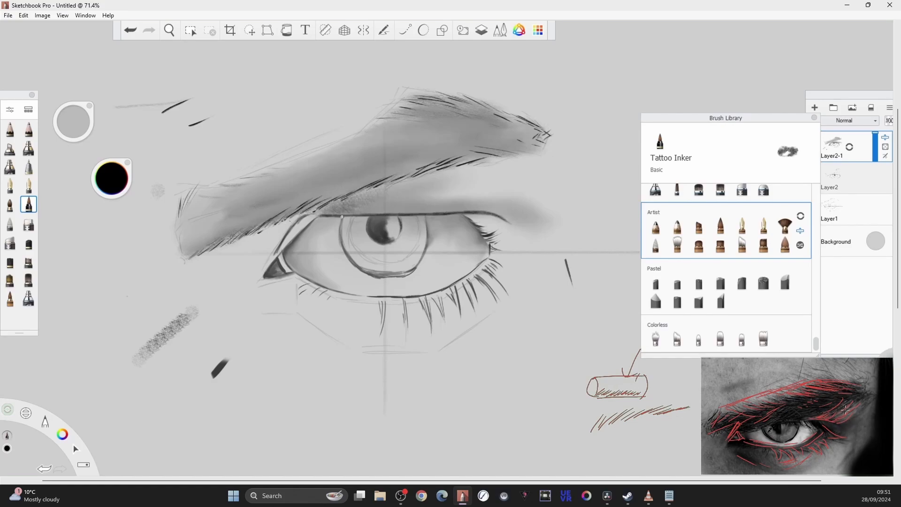
drag(205, 253, 219, 230)
Ink short black hairs at the eyebrow's inner end and along its upper edge up to the arch
mouse_move(209, 197)
mouse_down()
mouse_move(185, 230)
mouse_move(193, 214)
mouse_up()
drag(196, 192, 183, 214)
mouse_move(275, 180)
mouse_down()
mouse_move(224, 193)
mouse_move(300, 168)
mouse_up()
mouse_move(287, 163)
mouse_down()
mouse_move(333, 152)
mouse_move(307, 158)
mouse_up()
drag(298, 167, 404, 131)
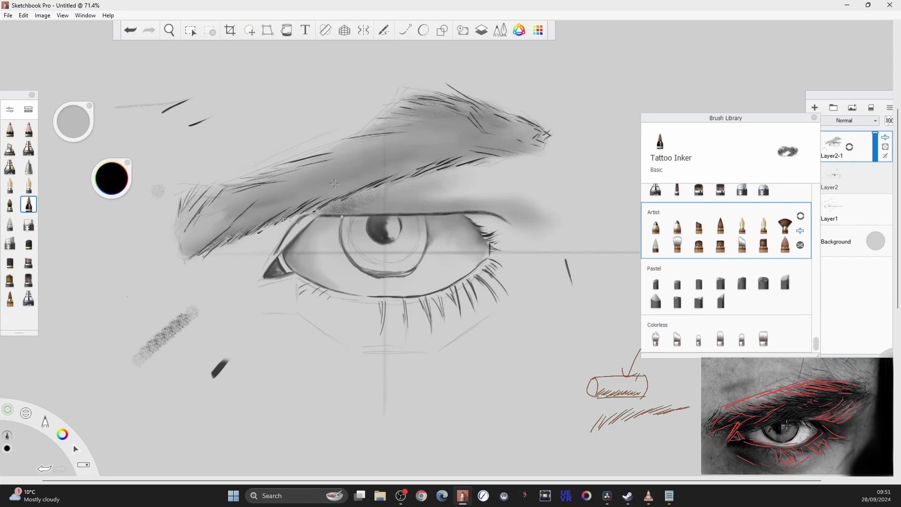
Lighten the brush colour to gray and add hairs through the middle of the eyebrow
drag(112, 183, 112, 166)
drag(363, 155, 425, 152)
drag(112, 181, 111, 167)
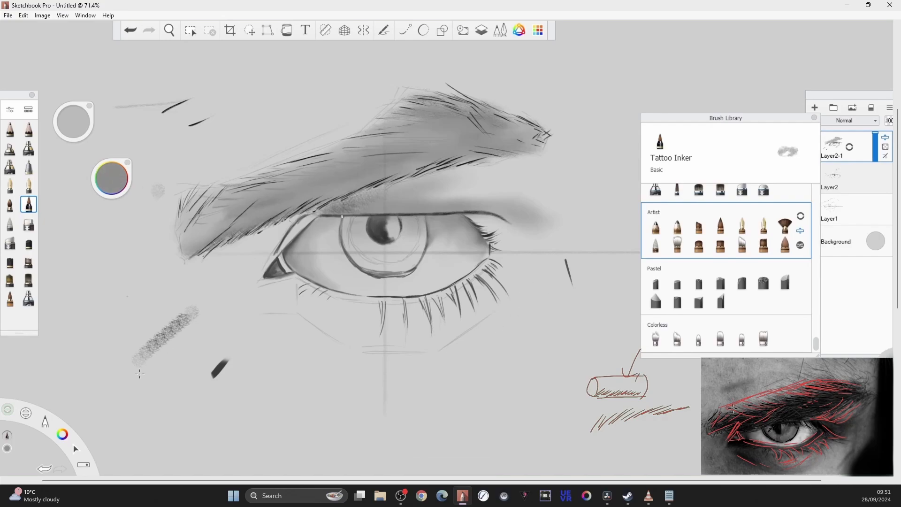
Darken the pupil in black with an enlarged Tattoo Inker and soften it with a small Smudge Pen
click(12, 133)
click(30, 207)
drag(115, 183, 115, 211)
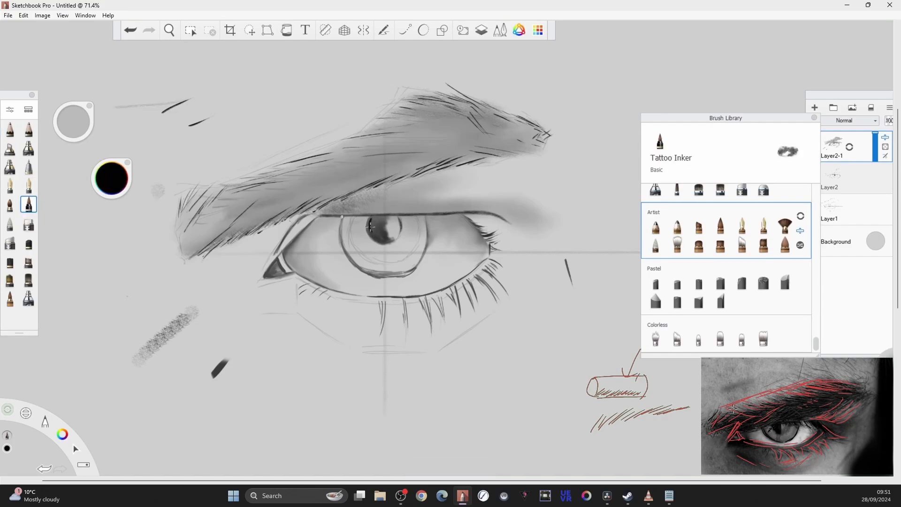
key(])
drag(373, 223, 380, 234)
click(10, 224)
key([)
key([)
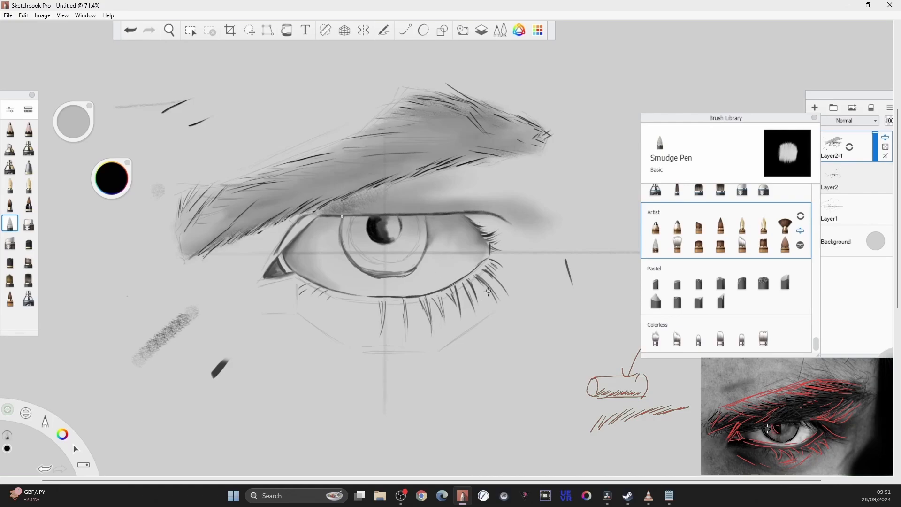
Add white highlights at the inner eye corner with the Primary Pencil copy and blend them with the Smudge Pen
click(28, 129)
drag(111, 178, 167, 49)
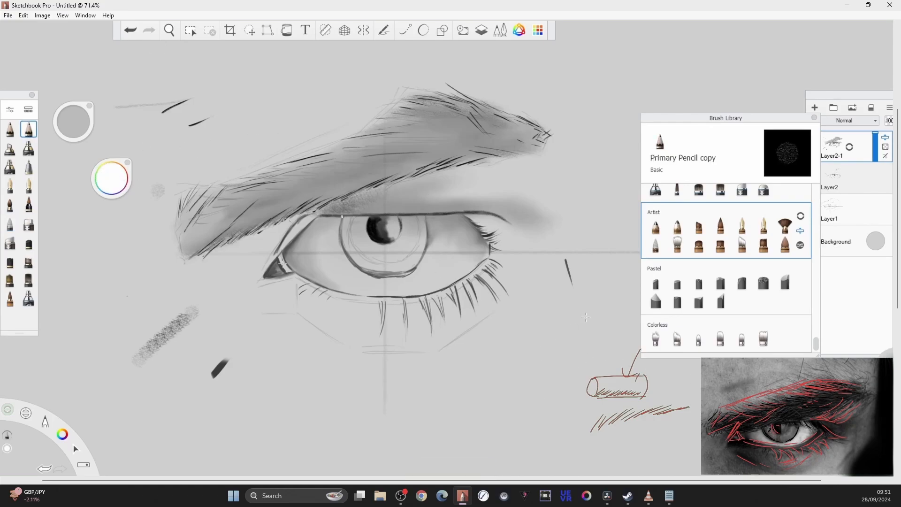
drag(586, 316, 580, 320)
drag(576, 315, 579, 303)
click(10, 223)
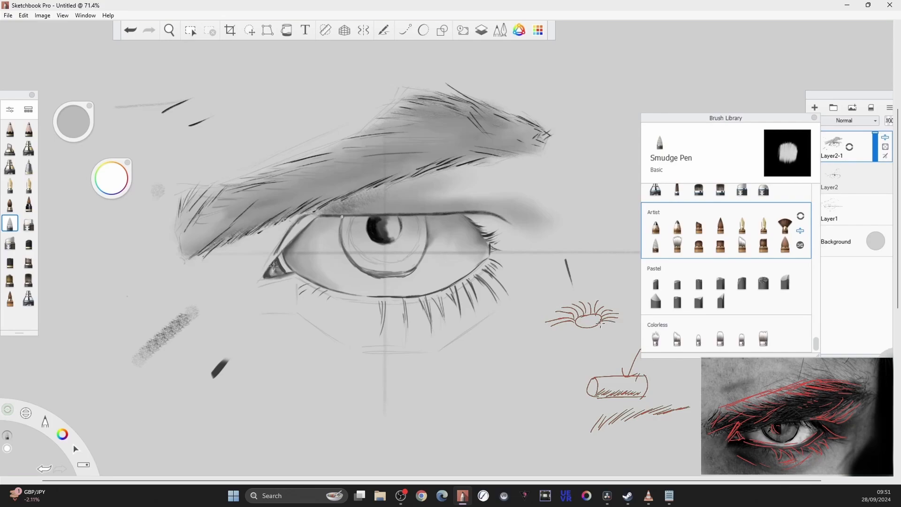
Test the Flow Airbrush copy in dark gray with a soft diagonal stroke on the blank canvas beside the eye
click(9, 167)
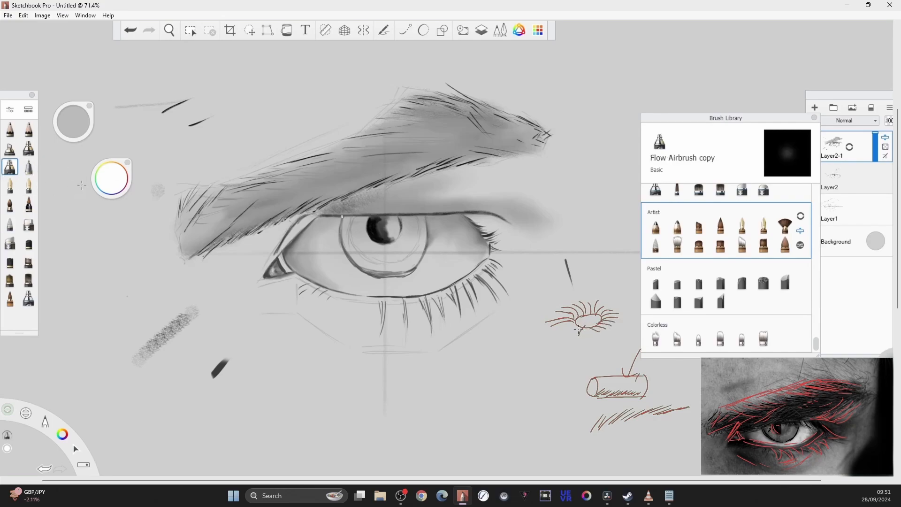
drag(112, 178, 112, 225)
drag(75, 244, 120, 322)
key([)
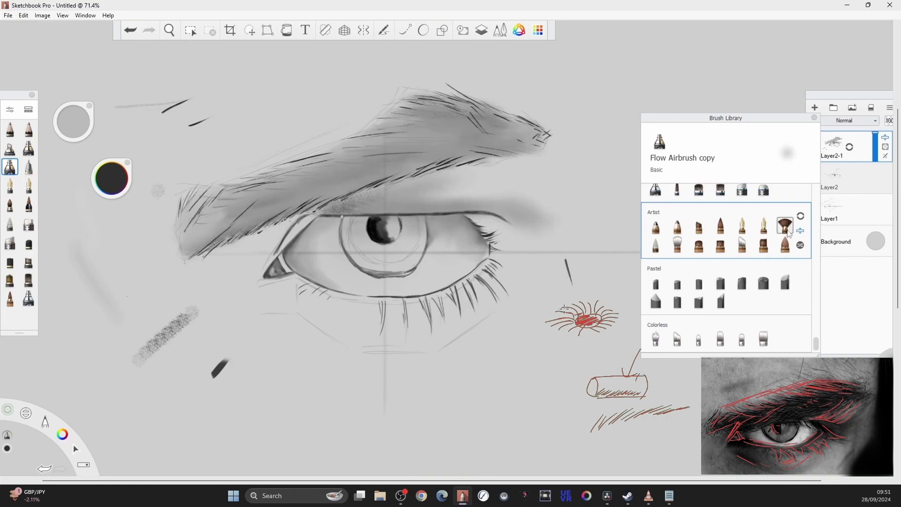
Paint overlapping dark gray test swatches with the Conceptual 2 brush on the blank canvas beyond the outer eye corner
click(719, 245)
drag(618, 268, 609, 349)
drag(619, 315, 611, 347)
drag(616, 324, 612, 343)
Shade the inner eye corner in dark gray with a reduced Conceptual 2 brush
key([)
key([)
key([)
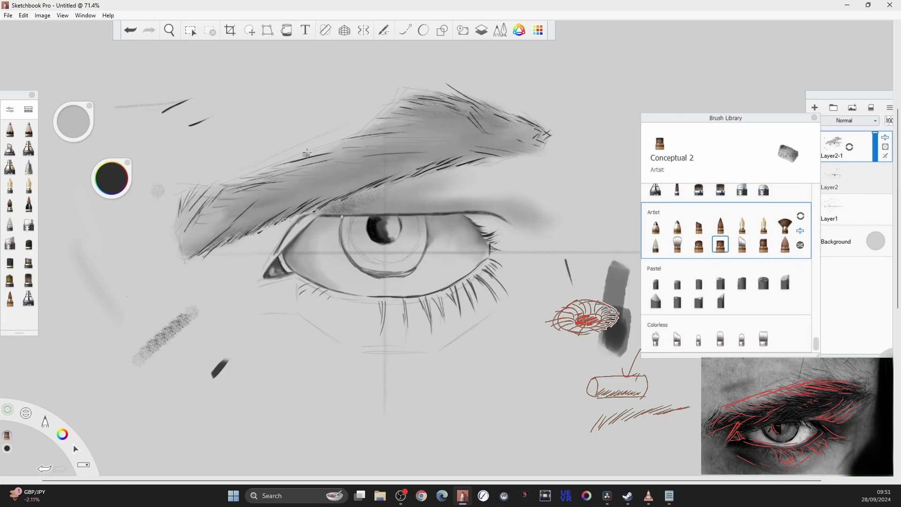
key([)
drag(279, 256, 283, 264)
key(])
key(])
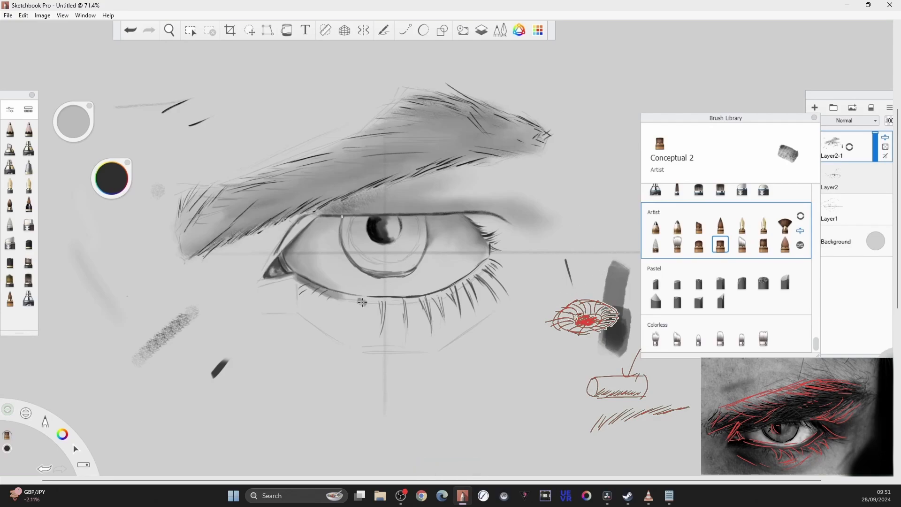
Darken the lower lid line and the outer part of the upper lid with a small Conceptual 2 brush
key([)
key([)
mouse_move(330, 292)
mouse_down()
mouse_move(421, 297)
mouse_move(395, 298)
mouse_move(459, 279)
mouse_move(397, 300)
mouse_up()
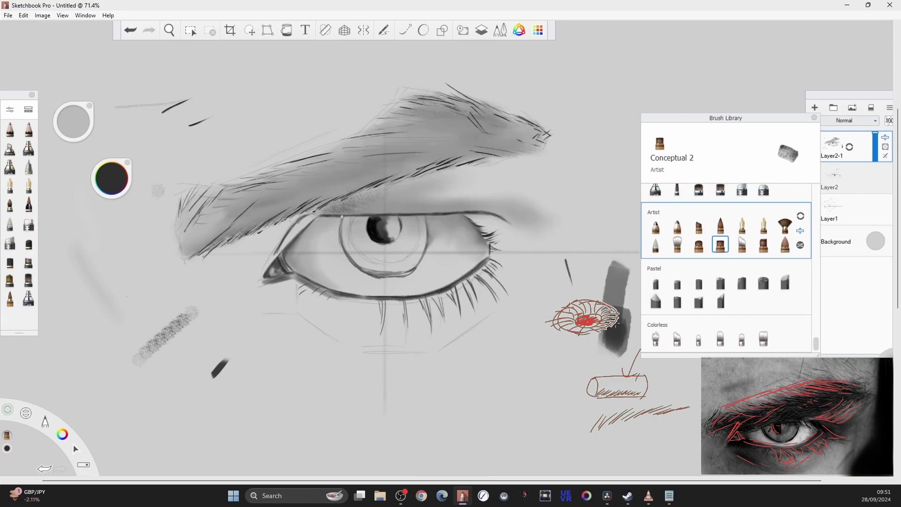
key([)
key([)
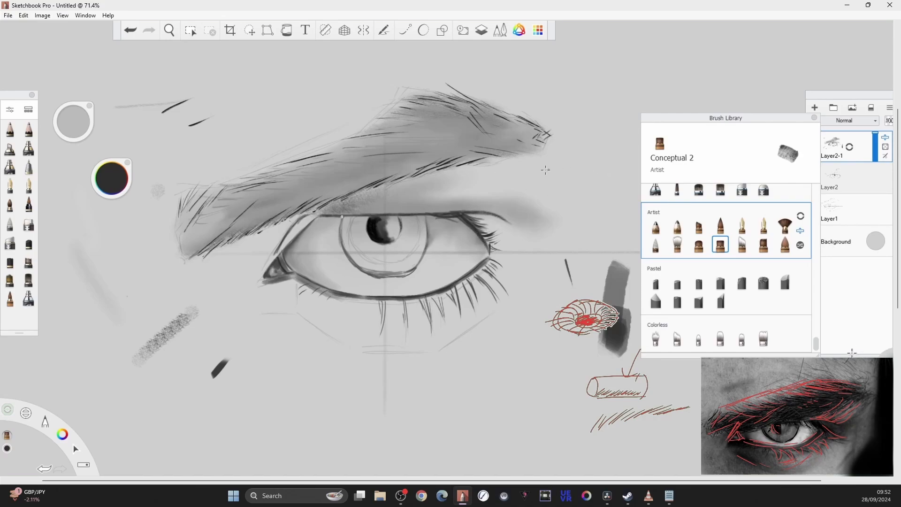
Redraw the iris outline as a smooth black curve with the Conceptual 2 brush, using stroke correction at level 5
drag(112, 178, 111, 220)
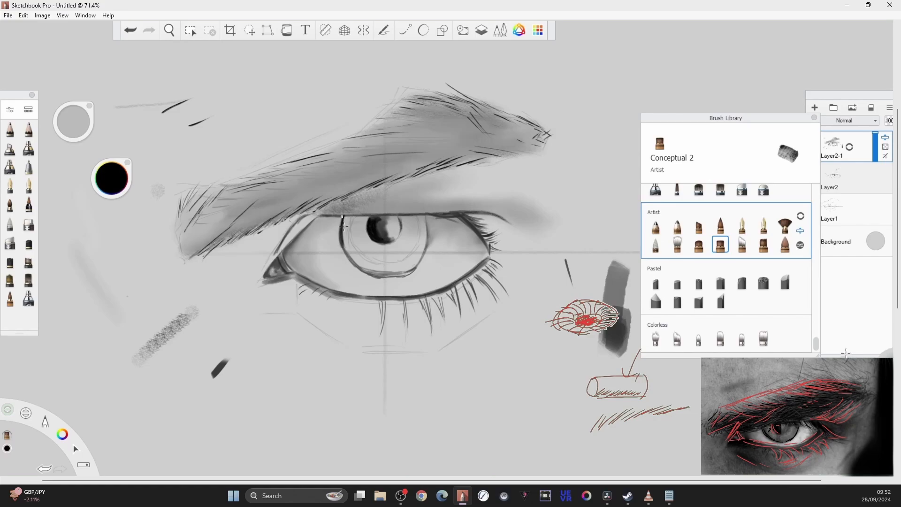
click(423, 30)
mouse_move(343, 216)
mouse_down()
mouse_move(409, 274)
mouse_move(427, 215)
mouse_up()
key(ctrl+z)
key(ctrl+z)
key(ctrl+z)
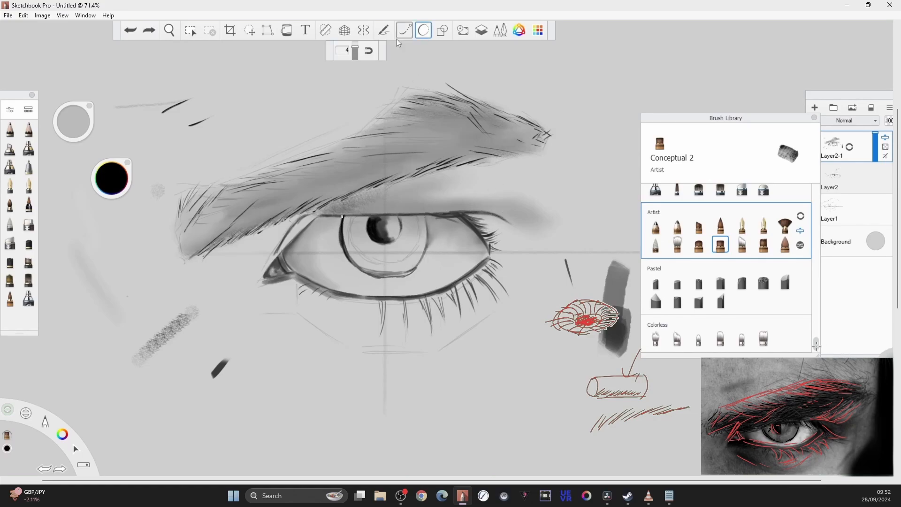
drag(354, 47, 355, 42)
mouse_move(343, 217)
mouse_down()
mouse_move(352, 265)
mouse_move(430, 237)
mouse_move(425, 215)
mouse_move(344, 217)
mouse_up()
Thicken the upper lid line in black with the Conceptual 2 brush at size 6.0 and shade its inner curve with Airbrush Tapered
key(bracketright)
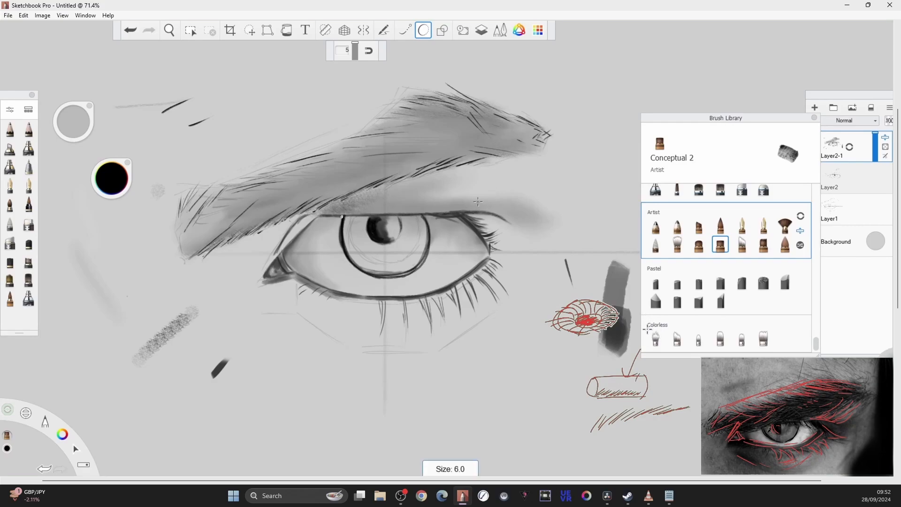
mouse_move(279, 251)
mouse_down()
mouse_move(314, 213)
mouse_move(445, 213)
mouse_up()
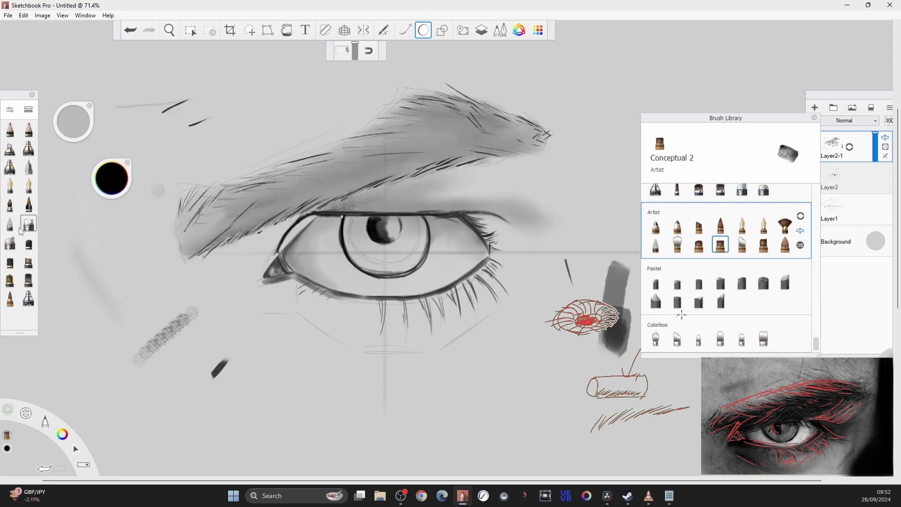
click(28, 298)
drag(285, 239, 310, 217)
click(423, 30)
key(bracketright)
drag(284, 245, 308, 221)
key(bracketright)
key(bracketleft)
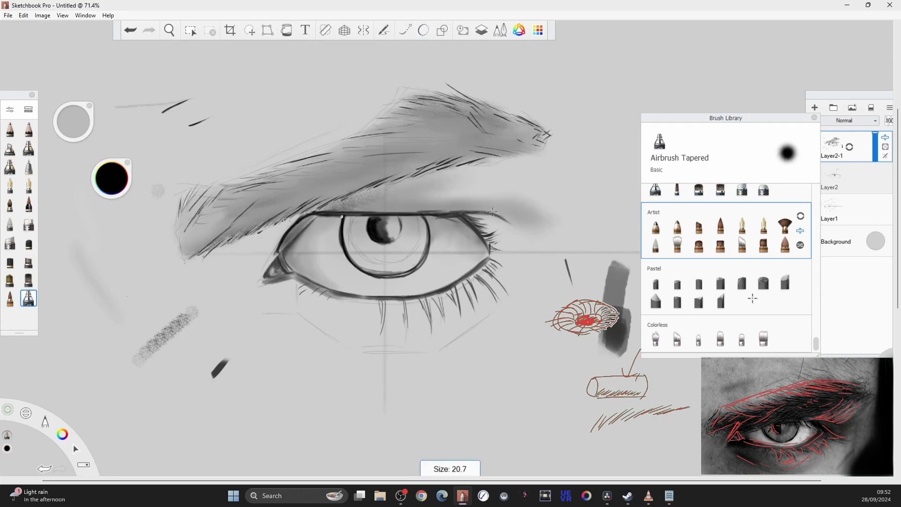
Airbrush a dark shadow above the outer end of the upper lid and blend it with the Wash copy brush
key(bracketright)
mouse_move(468, 214)
mouse_down()
mouse_move(502, 222)
mouse_move(494, 234)
mouse_move(516, 227)
mouse_move(508, 202)
mouse_move(497, 201)
mouse_move(514, 211)
mouse_up()
key(bracketright)
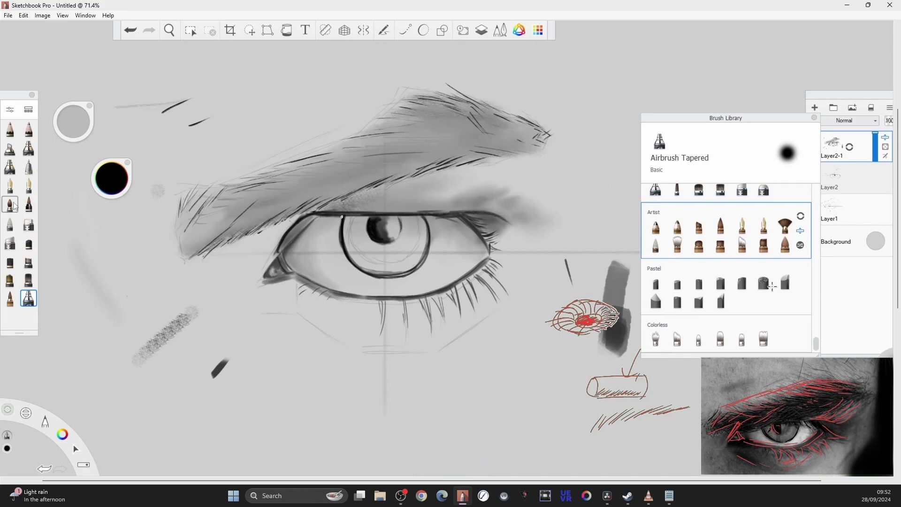
click(9, 224)
key(bracketright)
click(676, 244)
mouse_move(459, 204)
mouse_down()
mouse_move(540, 202)
mouse_move(459, 193)
mouse_up()
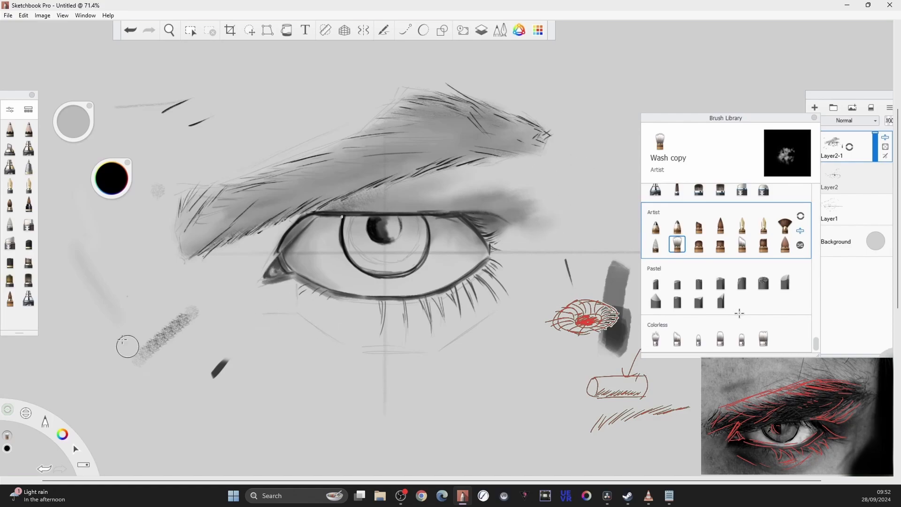
Redraw the iris and pupil outlines in black on Layer2 with the Tattoo Inker
click(9, 299)
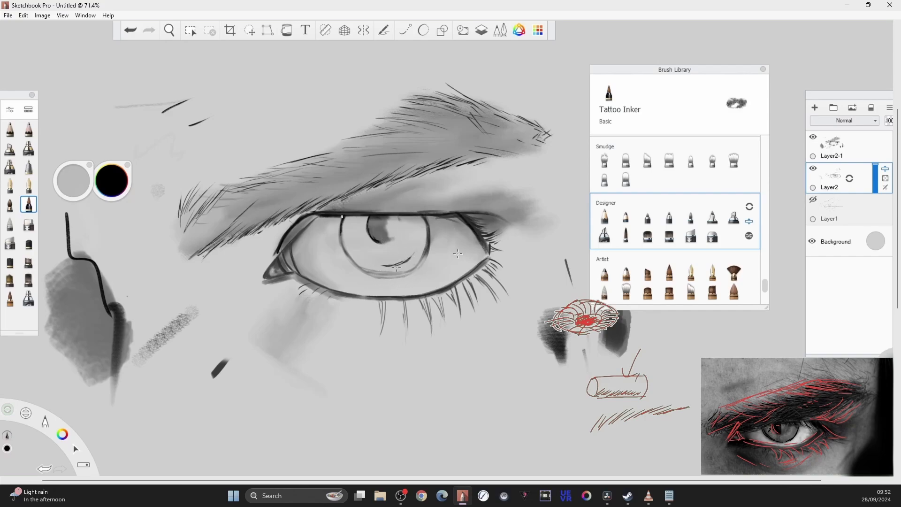
key(ctrl+z)
drag(345, 216, 343, 221)
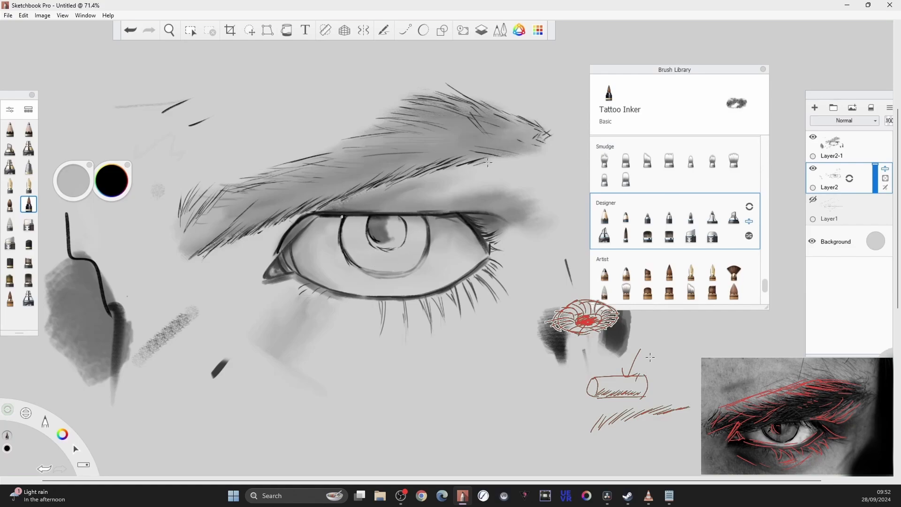
Darken the pupil and soften the iris outline in black with the Flow Airbrush after a test dab on blank canvas
click(29, 148)
click(143, 279)
mouse_move(371, 230)
mouse_down()
mouse_move(383, 244)
mouse_move(391, 230)
mouse_up()
key(bracketleft)
key(bracketleft)
mouse_move(350, 261)
mouse_down()
mouse_move(370, 274)
mouse_move(403, 268)
mouse_move(349, 263)
mouse_move(410, 274)
mouse_move(430, 246)
mouse_up()
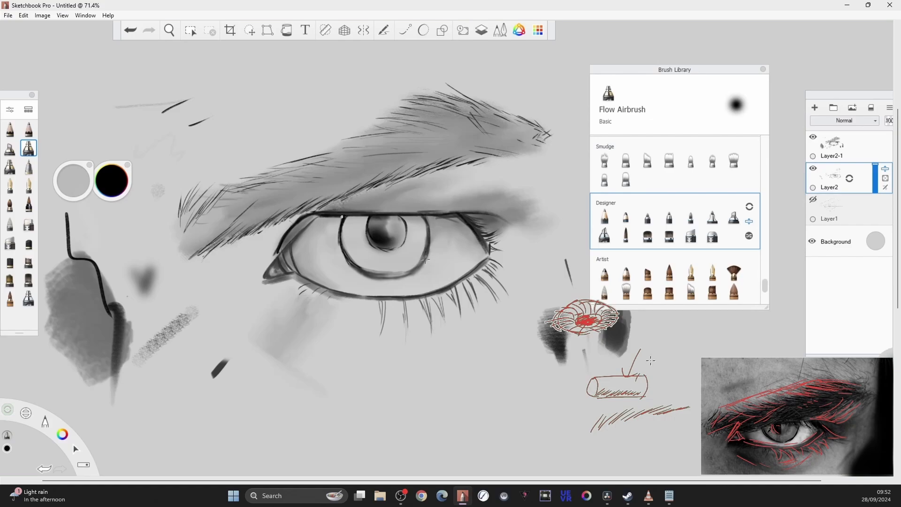
Airbrush soft shadows between the inner eye corner and the eyebrow, and beneath the eyebrow's tail
key(bracketleft)
key(bracketleft)
mouse_move(229, 214)
mouse_down()
mouse_move(294, 178)
mouse_move(310, 188)
mouse_move(247, 243)
mouse_move(297, 218)
mouse_move(276, 239)
mouse_move(224, 282)
mouse_move(214, 272)
mouse_move(225, 258)
mouse_move(293, 258)
mouse_up()
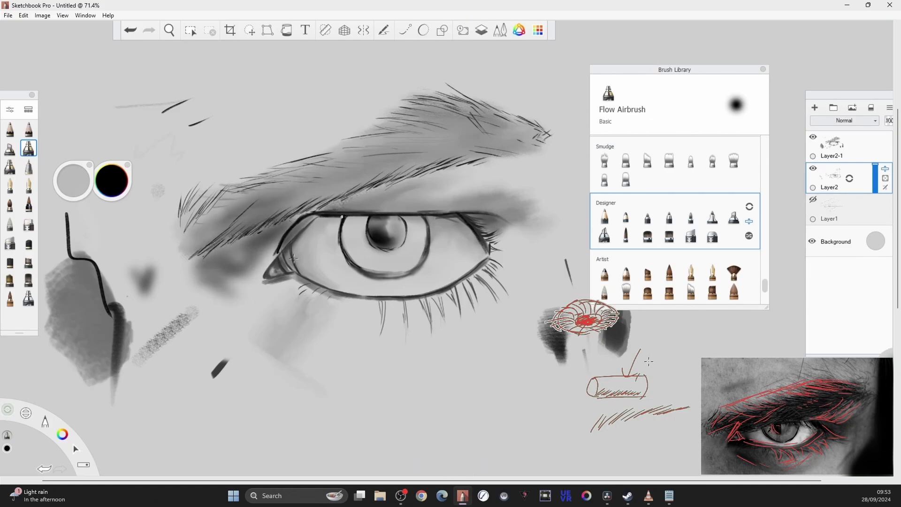
mouse_move(547, 162)
mouse_down()
mouse_move(487, 167)
mouse_move(520, 239)
mouse_up()
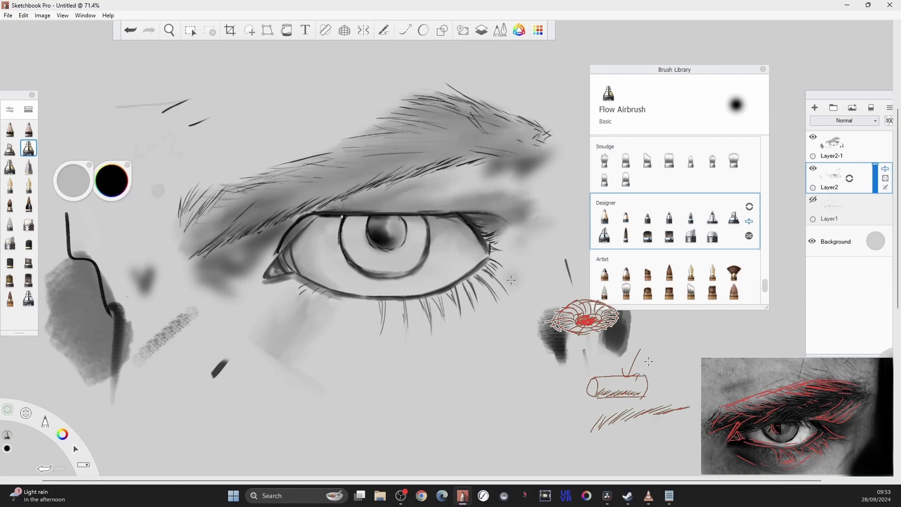
Airbrush a dark shadow on the skin below the inner corner of the eye
mouse_move(329, 347)
mouse_down()
mouse_move(339, 311)
mouse_move(287, 302)
mouse_move(304, 313)
mouse_move(350, 323)
mouse_up()
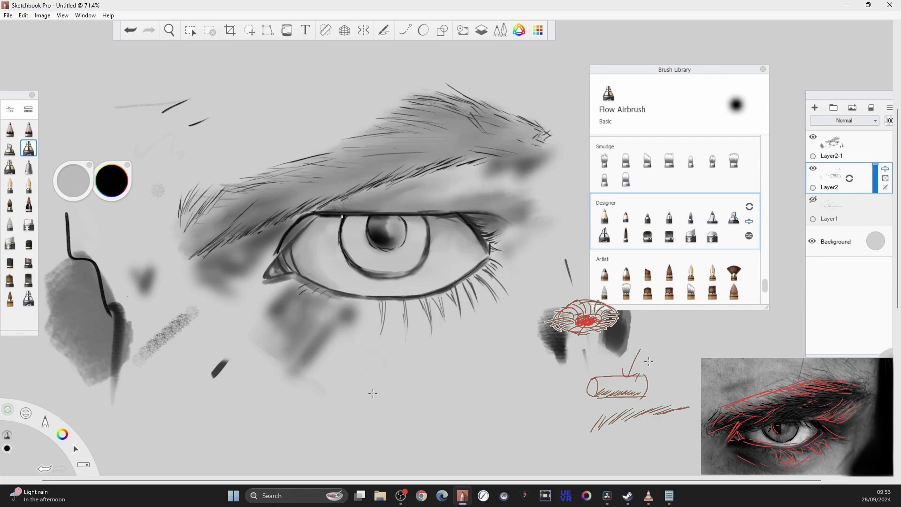
scroll(286, 350, down, 5)
scroll(371, 283, up, 5)
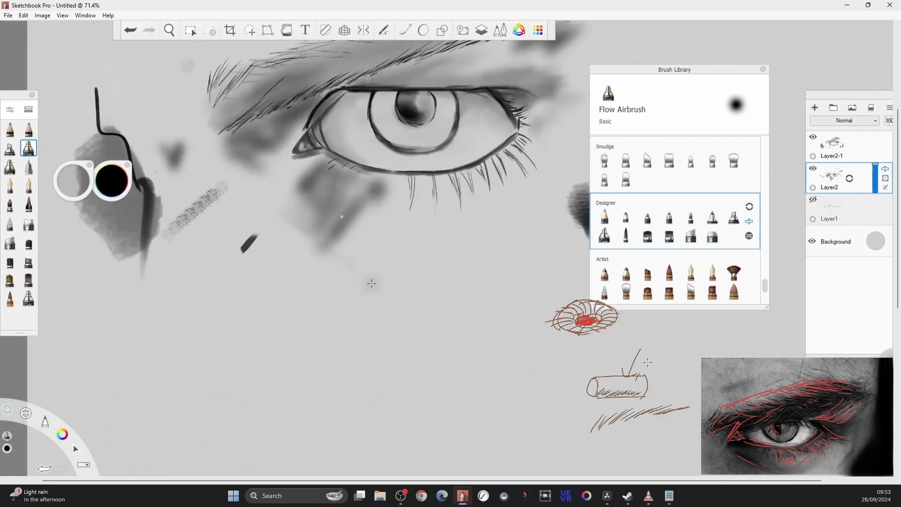
drag(405, 191, 339, 333)
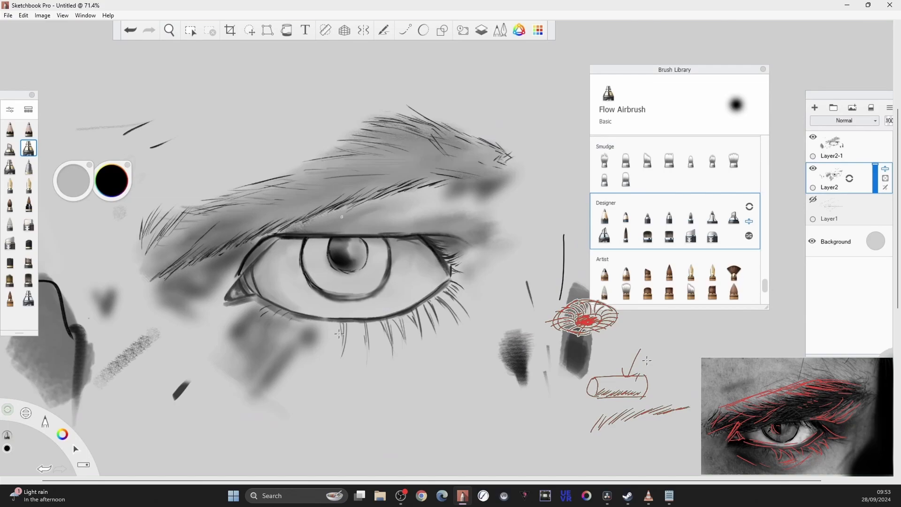
Blend the shadow below the inner eye corner downward with an enlarged Smudge Flat Bristle Brush 3
click(647, 160)
click(669, 160)
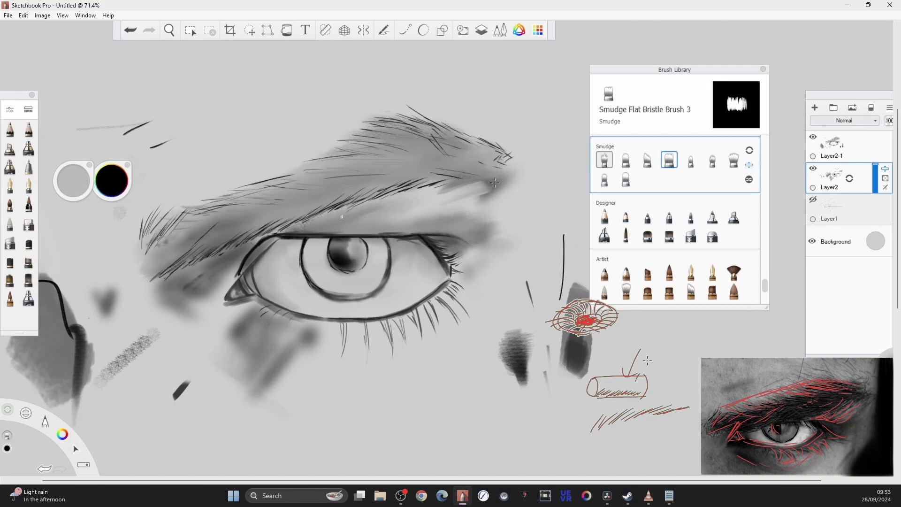
key(bracketright)
key(bracketright)
key(bracketright)
drag(256, 317, 228, 359)
mouse_move(272, 352)
mouse_down()
mouse_move(248, 377)
mouse_move(263, 390)
mouse_move(253, 412)
mouse_up()
drag(298, 347, 275, 378)
mouse_move(265, 324)
mouse_down()
mouse_move(268, 351)
mouse_move(236, 399)
mouse_up()
drag(277, 340, 225, 402)
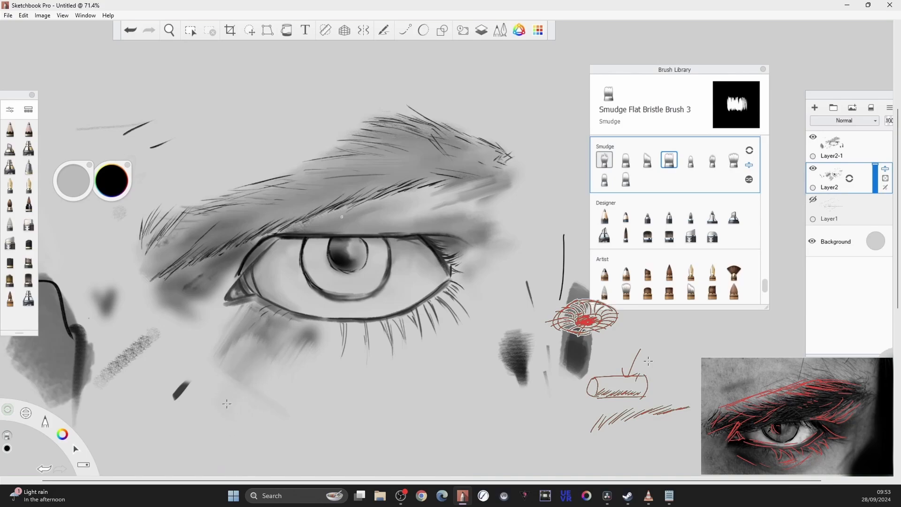
drag(232, 343, 206, 384)
Smudge the shadow beside the inner eye corner with a smaller Flat Bristle Brush 3, and switch to an enlarged Smudge Flat Brush 3
key(bracketleft)
key(bracketleft)
key(bracketleft)
mouse_move(213, 272)
mouse_down()
mouse_move(192, 286)
mouse_move(213, 273)
mouse_move(228, 276)
mouse_move(176, 322)
mouse_up()
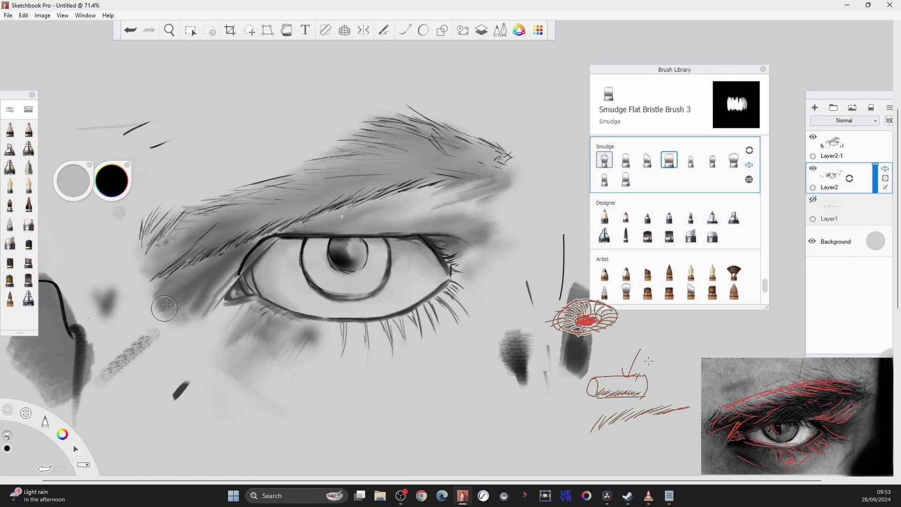
key(bracketleft)
key(bracketleft)
click(626, 160)
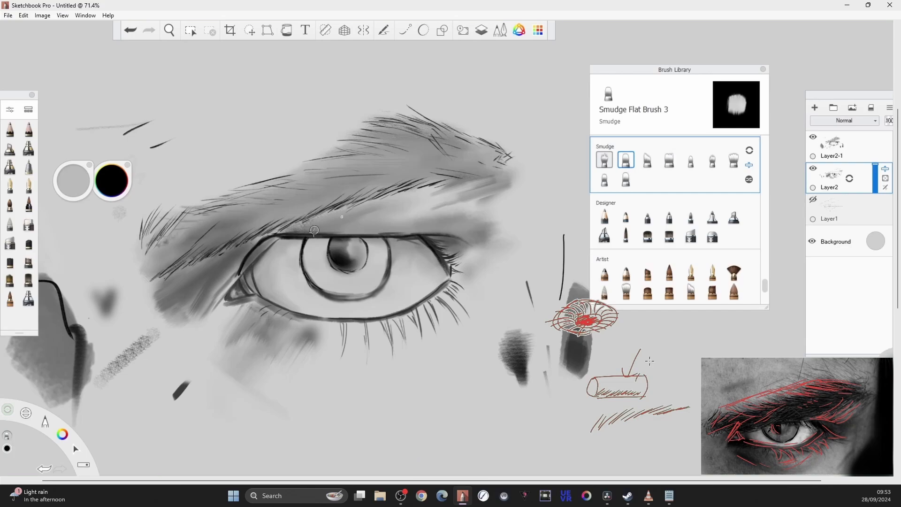
key(bracketright)
key(bracketright)
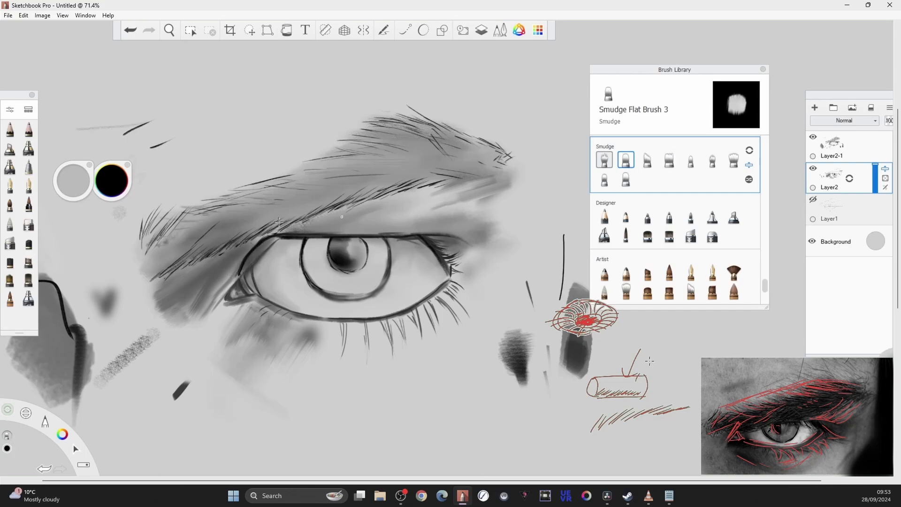
Select Layer2-1 and Layer2 together, duplicate both, and make Layer2-1 the active layer
shift+click(853, 143)
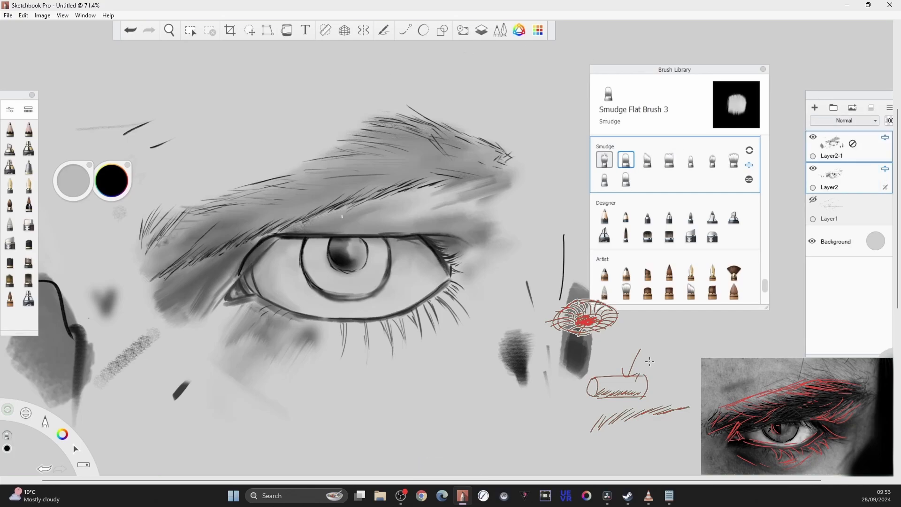
drag(859, 177, 833, 159)
drag(854, 151, 833, 127)
click(854, 181)
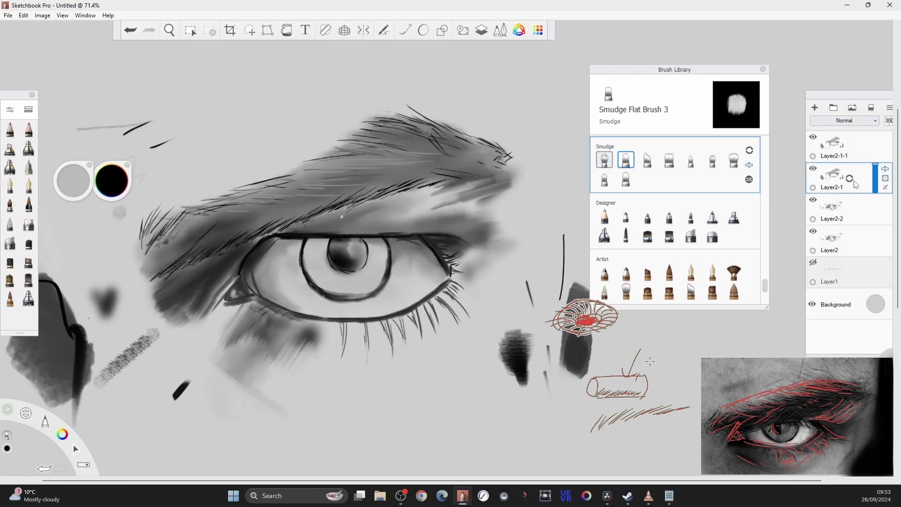
Merge Layer2-1 into Layer2-2, and hide Layer2-1-1 and place it beneath the merged layer
drag(855, 184, 856, 202)
click(815, 138)
mouse_move(849, 147)
mouse_down()
mouse_move(864, 171)
mouse_move(862, 197)
mouse_up()
click(511, 282)
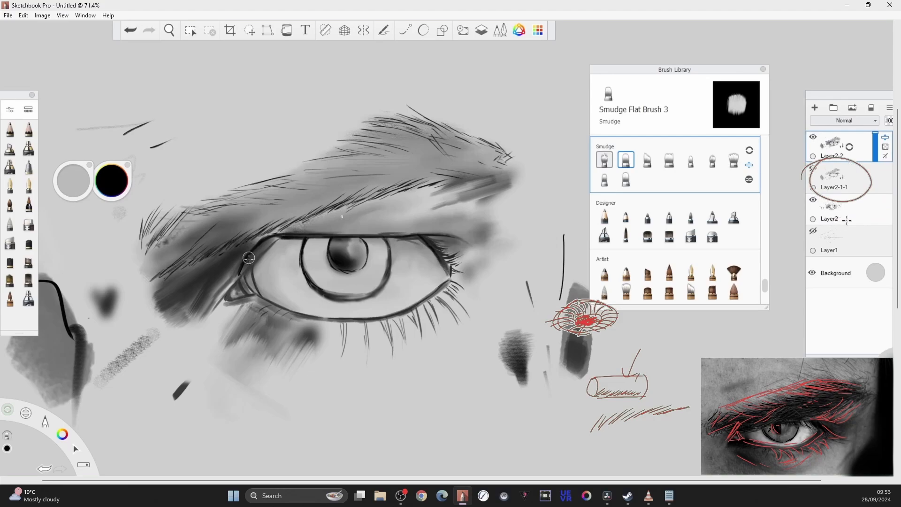
Soften the shading around the inner eye corner with Smudge Flat Brush 3 and pull the dark shadow down along the nose side
key(bracketleft)
key(bracketleft)
key(bracketleft)
key(bracketleft)
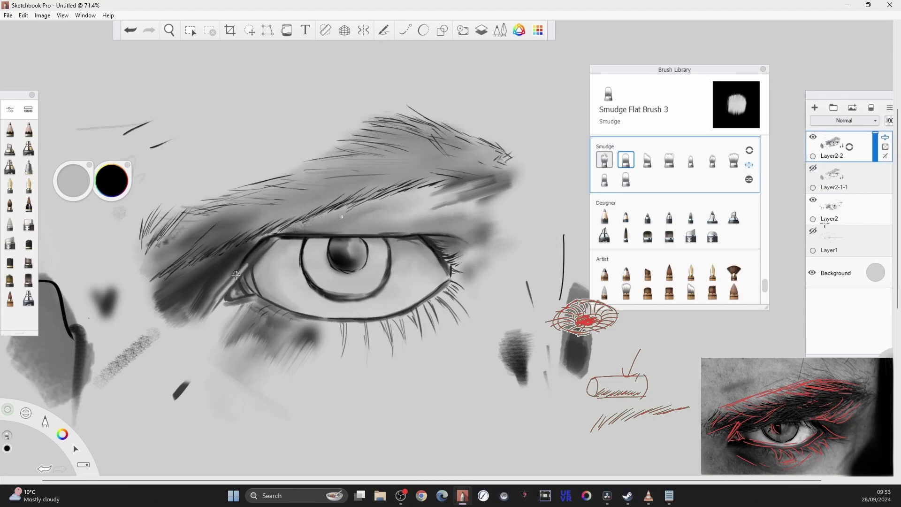
key(bracketright)
key(bracketright)
key(bracketright)
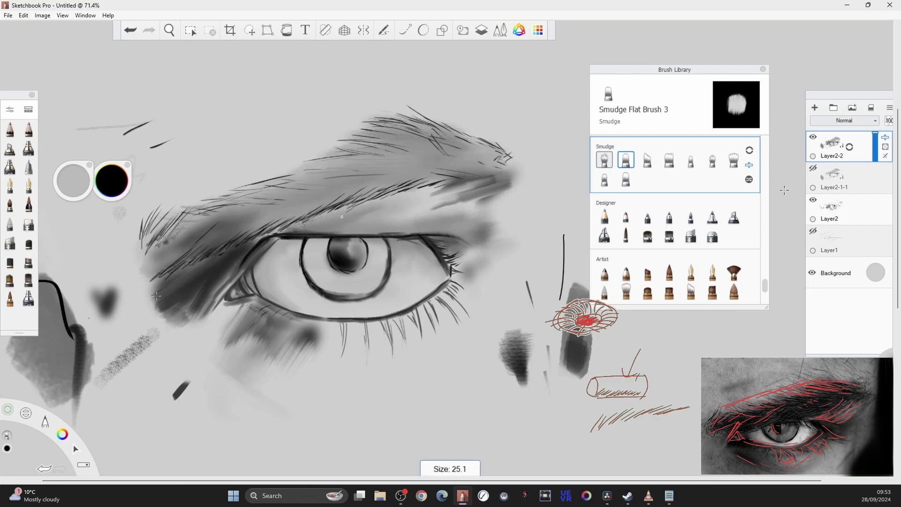
mouse_move(156, 295)
mouse_down()
mouse_move(224, 364)
mouse_move(180, 301)
mouse_move(169, 304)
mouse_move(185, 298)
mouse_move(246, 373)
mouse_up()
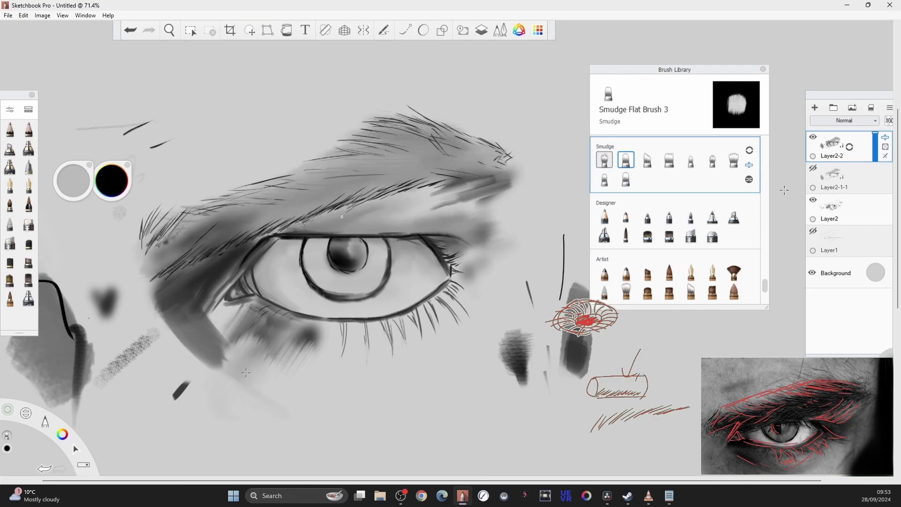
Break up and blend the smudged shadow along the nose side with the Smudge Coarse Angular Brush
click(647, 160)
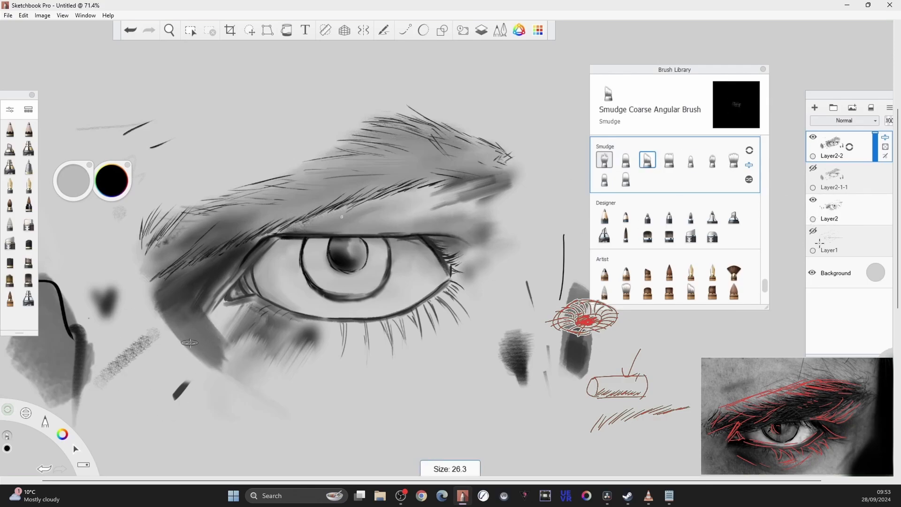
drag(218, 323, 197, 350)
mouse_move(222, 331)
mouse_down()
mouse_move(200, 364)
mouse_move(185, 353)
mouse_up()
drag(208, 319, 180, 348)
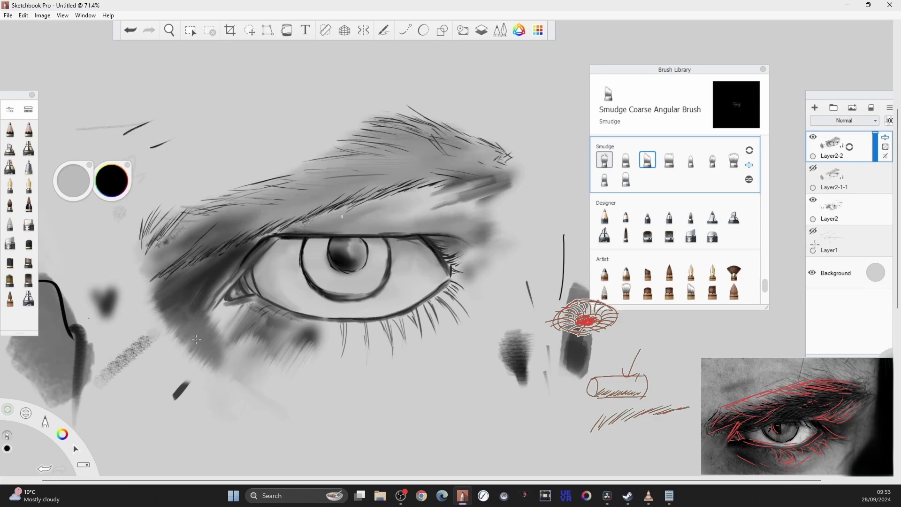
key(])
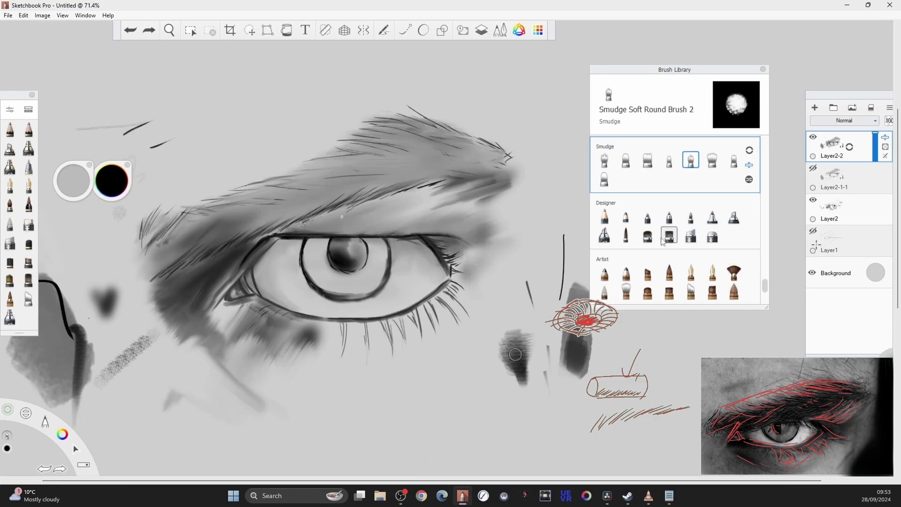
Draw short black radial lines around the iris with a reduced Paint Tapered brush after test strokes beside the eye
click(690, 217)
drag(545, 210, 546, 300)
click(647, 216)
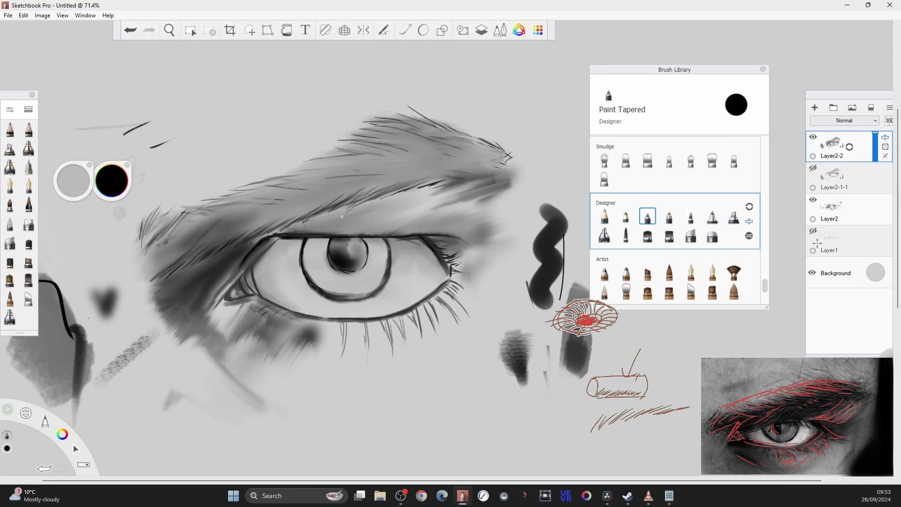
drag(596, 334, 649, 423)
key([)
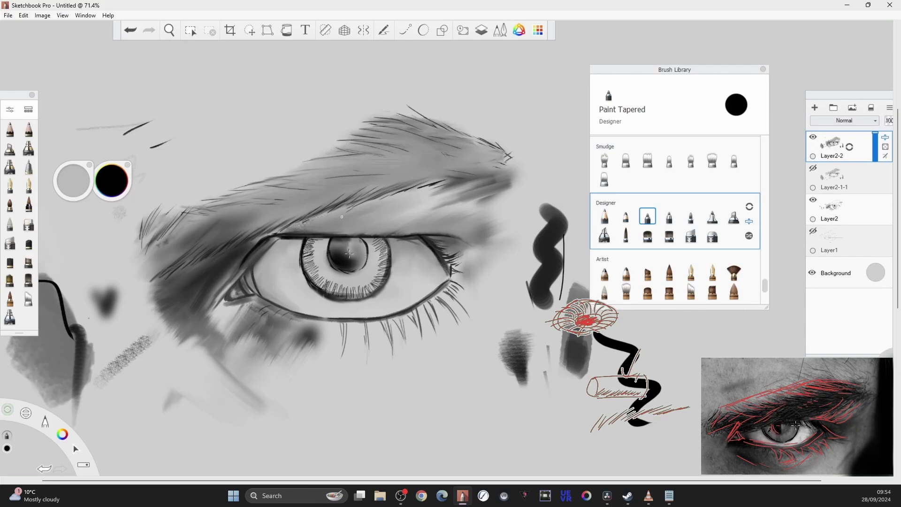
Smudge the iris lines toward the pupil with the Smudge Web Brush after testing smudge brushes on the scribble beside the eye
click(647, 161)
click(626, 161)
mouse_move(563, 209)
mouse_down()
mouse_move(532, 265)
mouse_move(537, 303)
mouse_up()
click(605, 160)
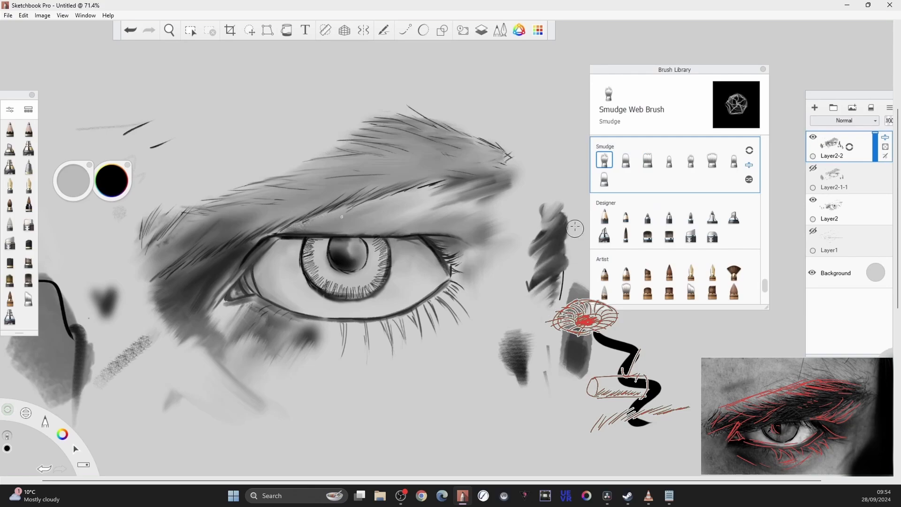
mouse_move(314, 240)
mouse_down()
mouse_move(316, 276)
mouse_move(348, 291)
mouse_move(383, 276)
mouse_move(375, 263)
mouse_move(375, 237)
mouse_up()
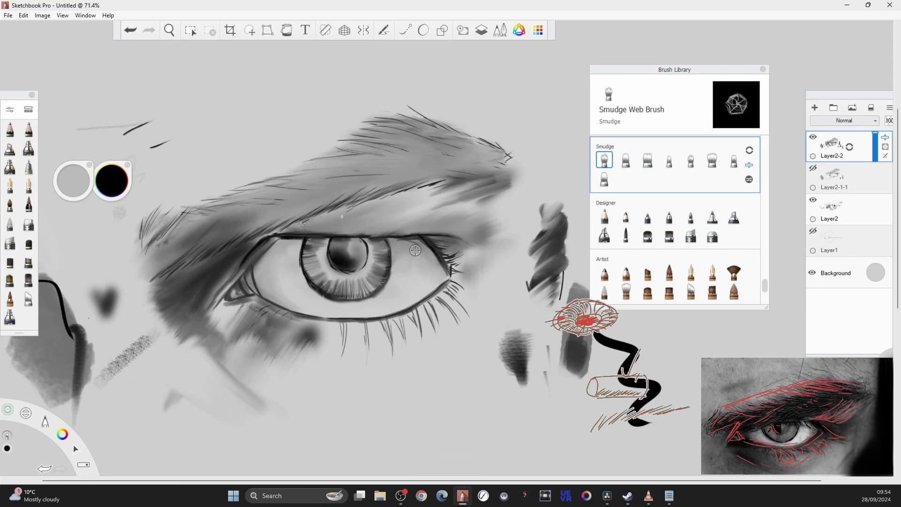
mouse_move(314, 247)
mouse_down()
mouse_move(330, 277)
mouse_move(363, 280)
mouse_up()
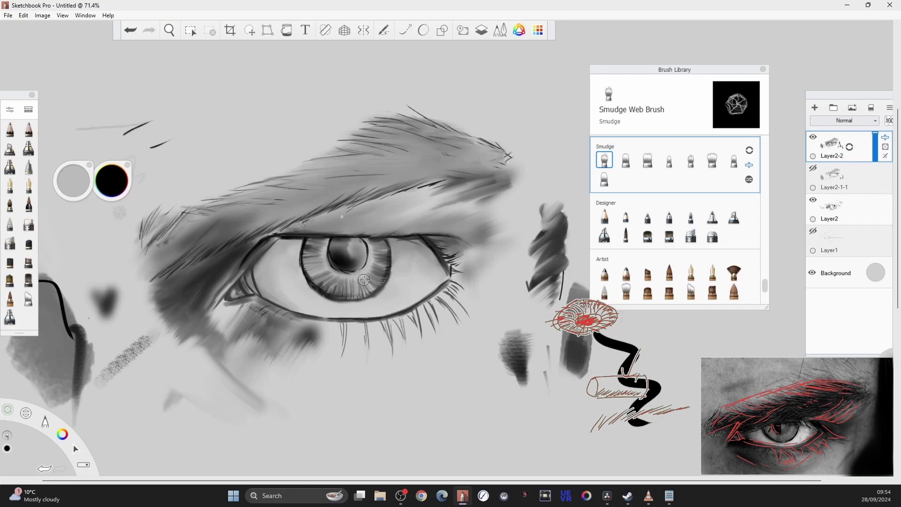
Darken the pupil, upper iris and eye white beneath the upper lid in black with the Flow Airbrush after a test dab
key(bracketleft)
click(28, 149)
drag(107, 106, 123, 96)
key(bracketleft)
mouse_move(327, 253)
mouse_down()
mouse_move(328, 242)
mouse_move(337, 264)
mouse_move(331, 280)
mouse_move(364, 274)
mouse_move(371, 244)
mouse_move(365, 269)
mouse_move(348, 237)
mouse_move(420, 247)
mouse_up()
key(bracketright)
key(bracketright)
mouse_move(299, 242)
mouse_down()
mouse_move(282, 244)
mouse_move(266, 266)
mouse_move(295, 269)
mouse_move(313, 258)
mouse_up()
key(bracketright)
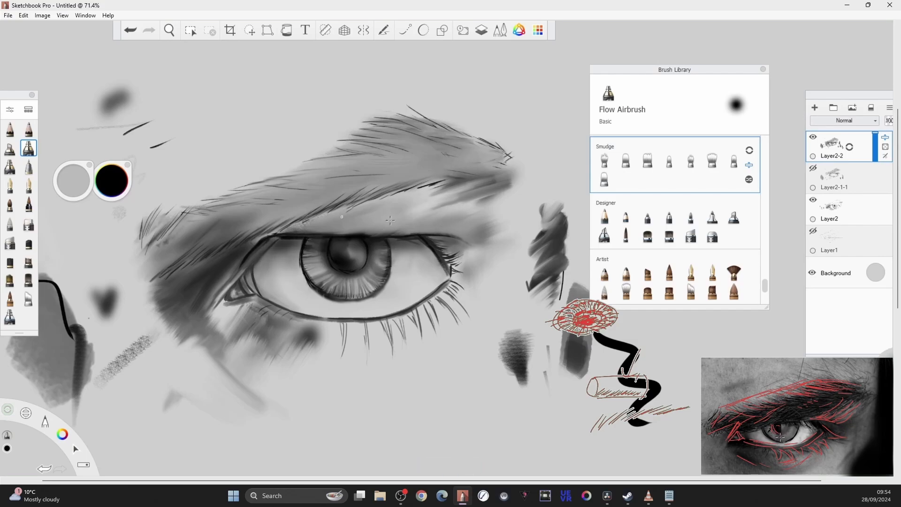
drag(111, 182, 113, 146)
key(bracketleft)
key(bracketleft)
key(bracketleft)
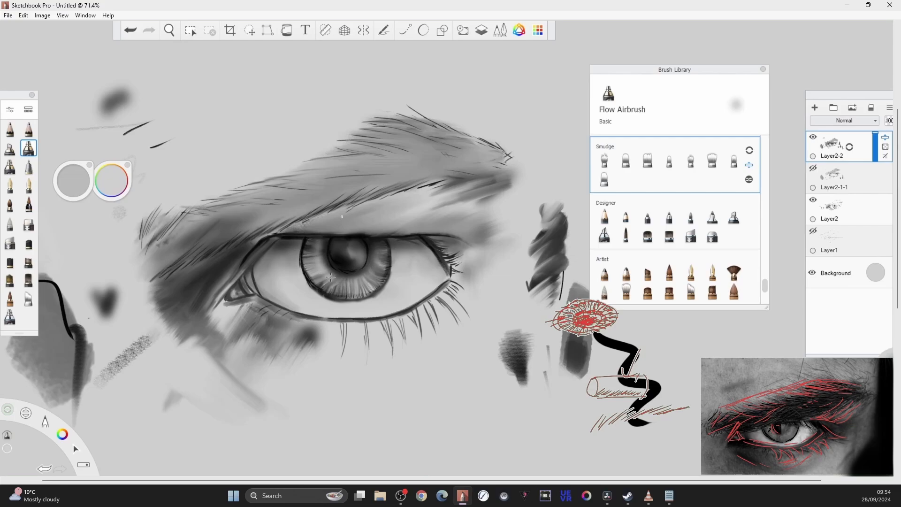
key(bracketleft)
key(bracketleft)
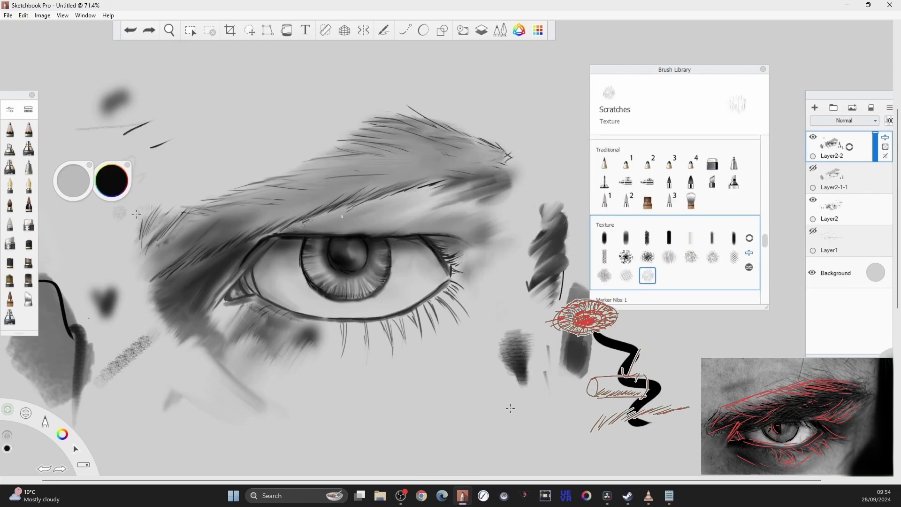
Set the colour to dark grey and texture the eyebrow with an enlarged Scratches brush, undoing the first stroke
drag(111, 190, 116, 180)
key(bracketright)
key(bracketright)
mouse_move(422, 207)
mouse_down()
mouse_move(385, 211)
mouse_move(296, 183)
mouse_up()
key(ctrl+z)
mouse_move(394, 197)
mouse_down()
mouse_move(373, 184)
mouse_move(463, 160)
mouse_move(315, 190)
mouse_move(375, 179)
mouse_move(176, 249)
mouse_up()
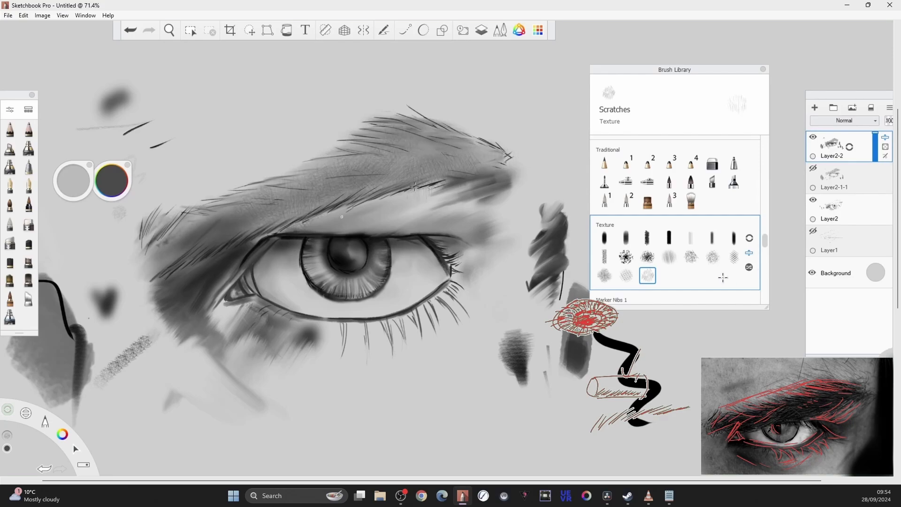
Add fine grey texture to the eyebrow's outer half and the outer lower lid with the Brush 5 texture brush
key(bracketleft)
key(bracketleft)
click(647, 202)
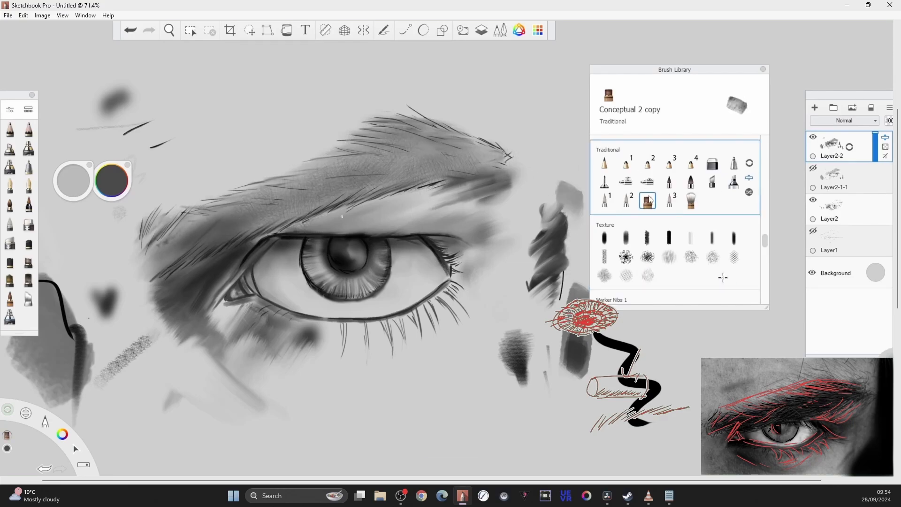
click(691, 238)
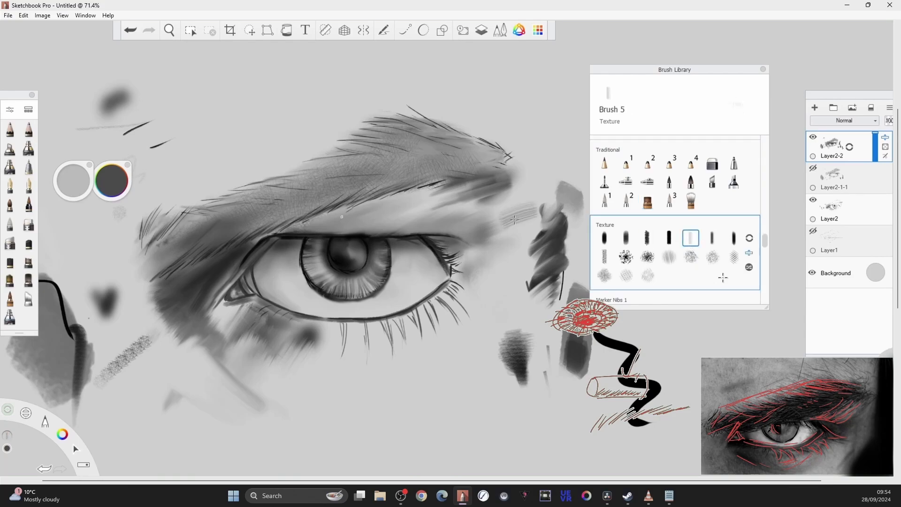
mouse_move(384, 144)
mouse_down()
mouse_move(464, 142)
mouse_move(484, 160)
mouse_up()
drag(428, 162, 450, 165)
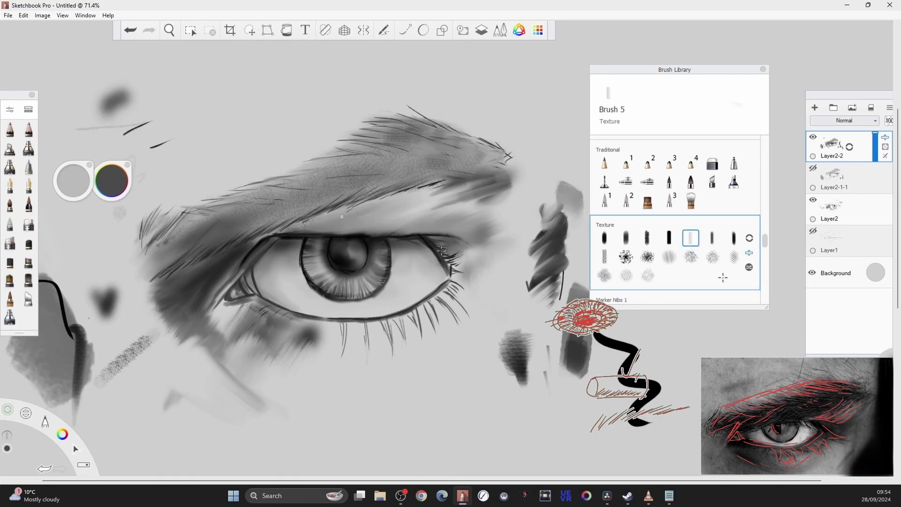
drag(444, 287, 436, 296)
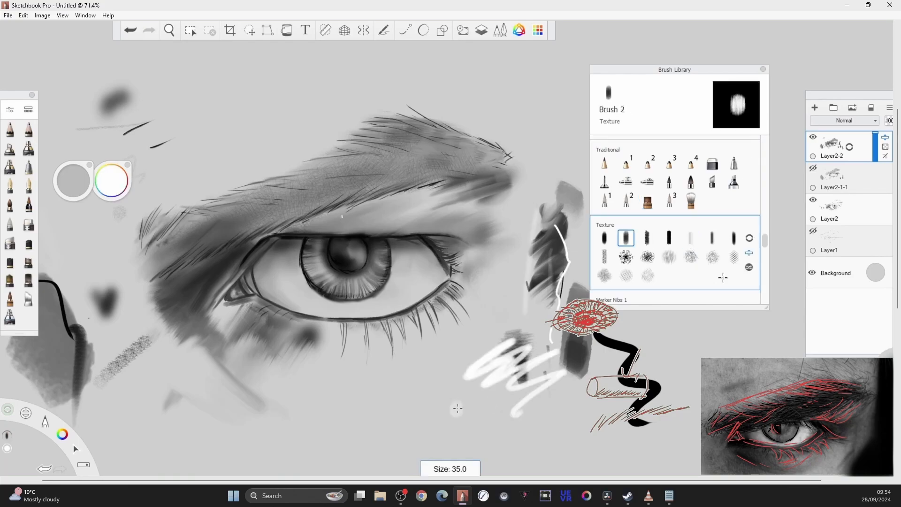
Add black patches around the outer iris with the Brush 4 texture brush and blend them with the Smudge Coarse Angular Brush
click(669, 238)
drag(530, 410, 690, 369)
key(bracketright)
key(bracketleft)
mouse_move(310, 241)
mouse_down()
mouse_move(326, 275)
mouse_move(329, 305)
mouse_move(342, 298)
mouse_move(331, 259)
mouse_move(333, 284)
mouse_move(347, 292)
mouse_move(344, 270)
mouse_move(373, 292)
mouse_move(383, 273)
mouse_up()
key(ctrl+z)
key(ctrl+z)
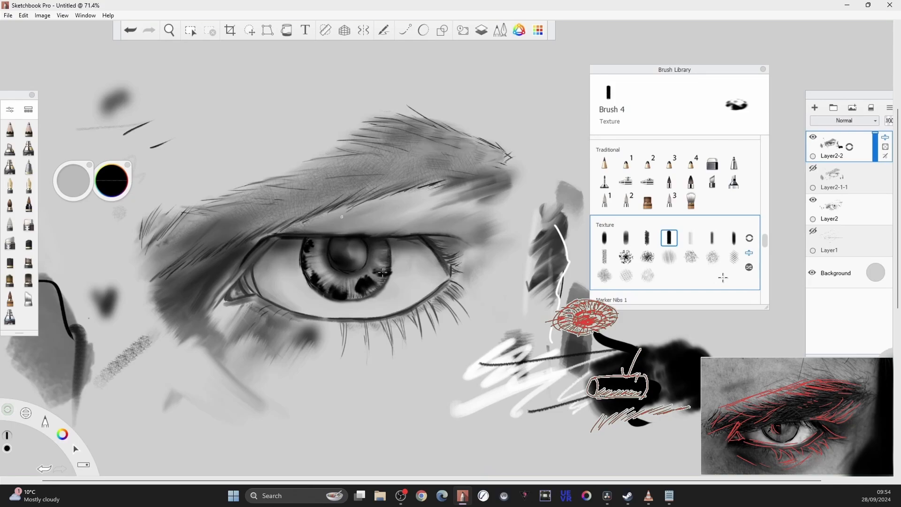
click(29, 299)
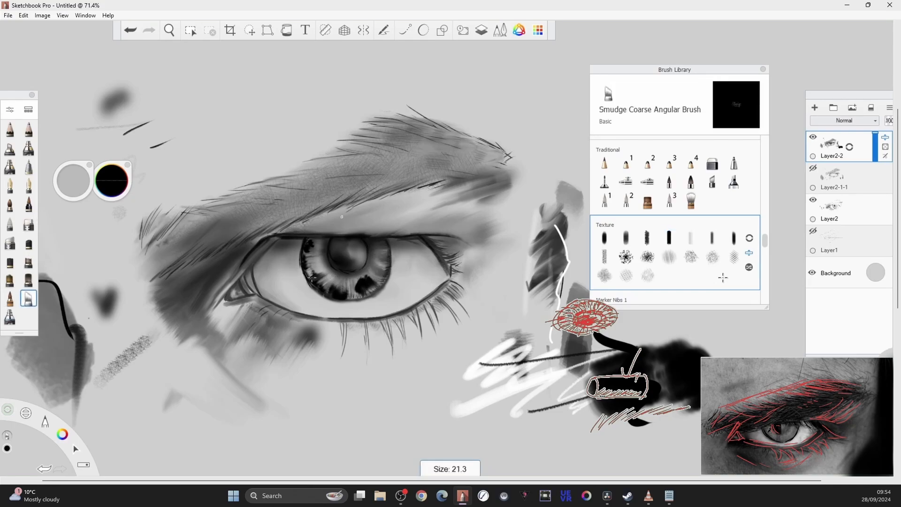
mouse_move(320, 275)
mouse_down()
mouse_move(348, 296)
mouse_move(365, 291)
mouse_move(367, 278)
mouse_move(359, 287)
mouse_up()
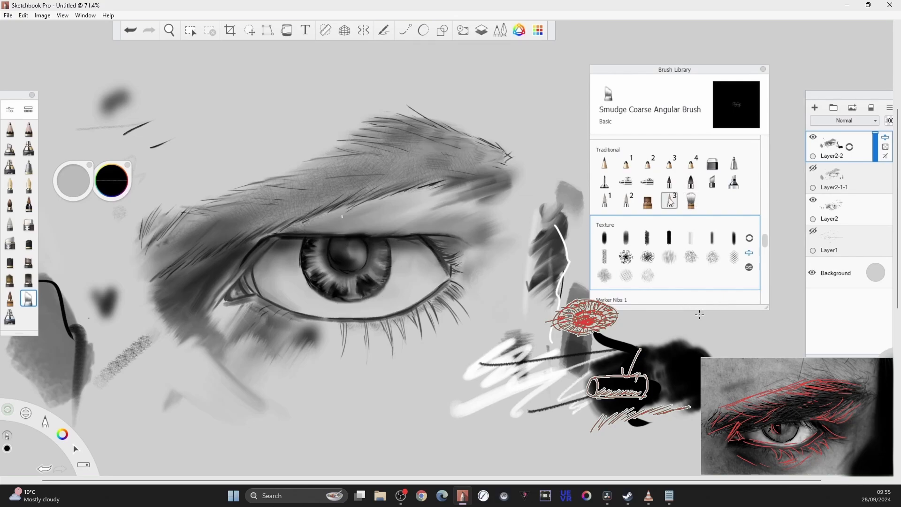
Paint white highlights on the pupil and the lower inner eye white with the Conceptual 2 copy brush after a pen test
click(670, 200)
click(605, 182)
drag(560, 249, 559, 308)
click(647, 200)
drag(111, 180, 112, 155)
drag(361, 246, 360, 265)
click(303, 302)
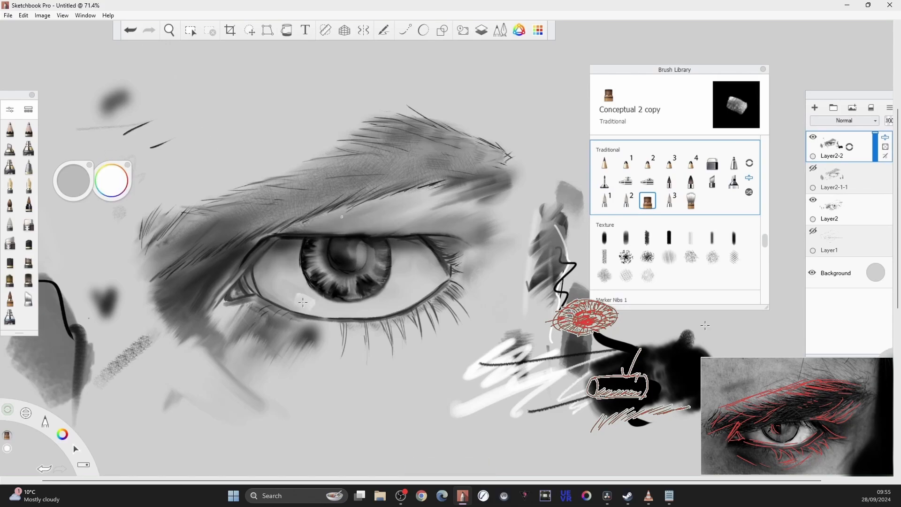
key(bracketright)
mouse_move(317, 298)
mouse_down()
mouse_move(294, 293)
mouse_move(264, 184)
mouse_move(271, 251)
mouse_move(298, 277)
mouse_move(285, 281)
mouse_move(310, 302)
mouse_up()
key(ctrl+z)
Strengthen the curved white highlight on the pupil with a much smaller Conceptual 2 copy brush
key(bracketleft)
key(bracketleft)
key(bracketleft)
key(bracketleft)
key(bracketleft)
key(bracketleft)
drag(360, 248, 362, 266)
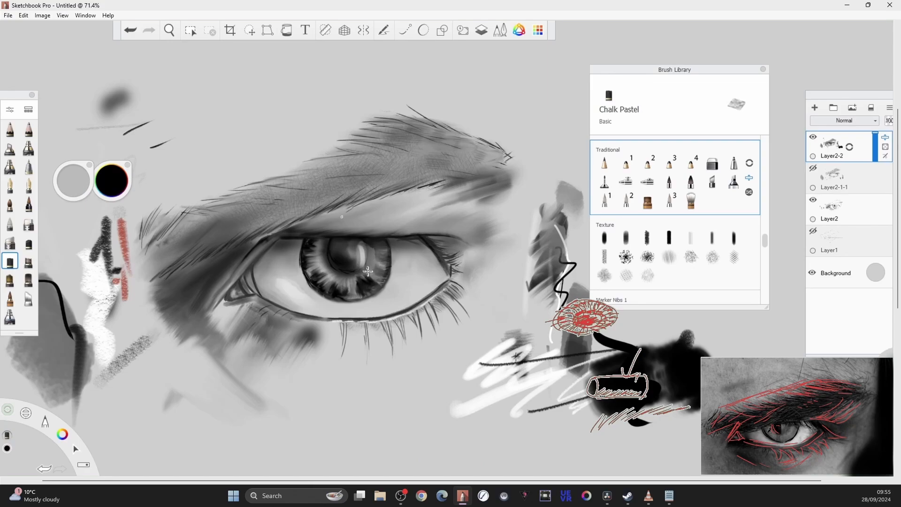
Stipple skin texture onto the upper lid and below the inner eye corner with the Dotted_2 brush after a test stroke
key(bracketleft)
click(713, 257)
key(bracketright)
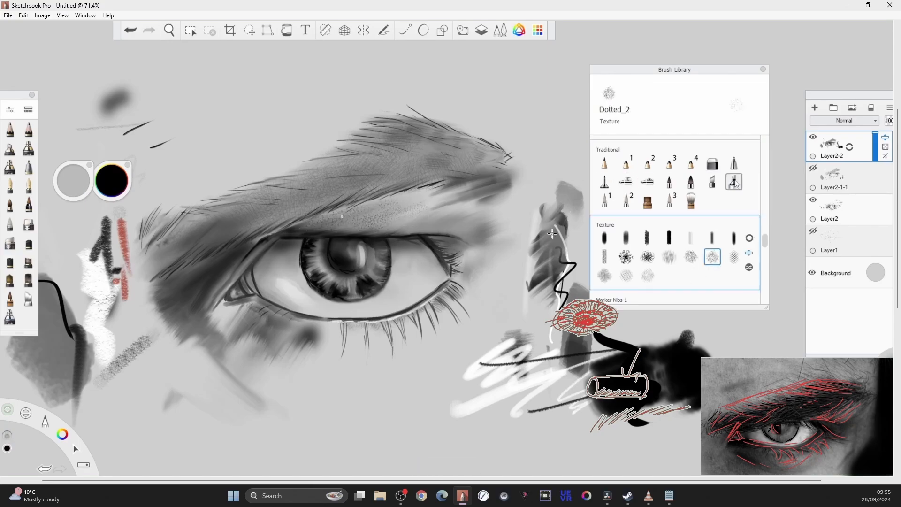
mouse_move(113, 183)
mouse_down()
mouse_move(134, 136)
mouse_move(166, 134)
mouse_move(149, 128)
mouse_up()
drag(379, 214, 277, 219)
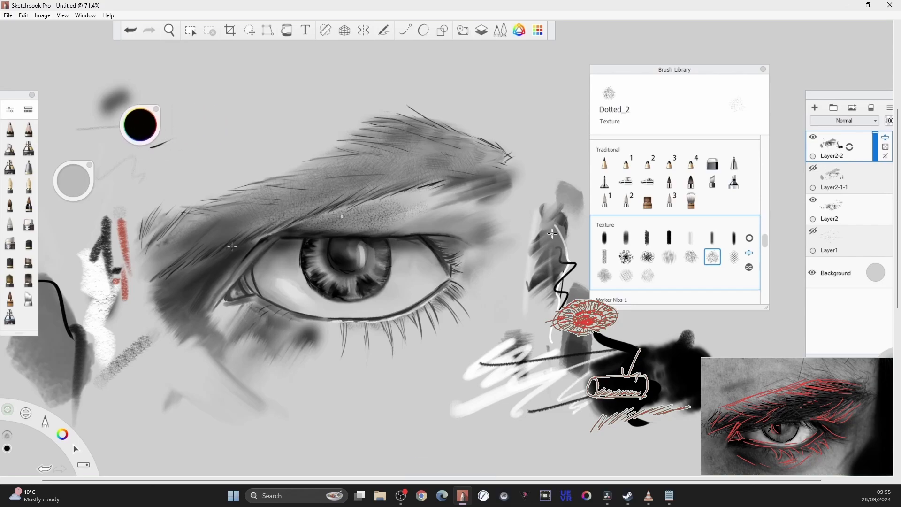
mouse_move(232, 246)
mouse_down()
mouse_move(221, 269)
mouse_move(245, 282)
mouse_move(255, 340)
mouse_move(287, 318)
mouse_move(324, 338)
mouse_up()
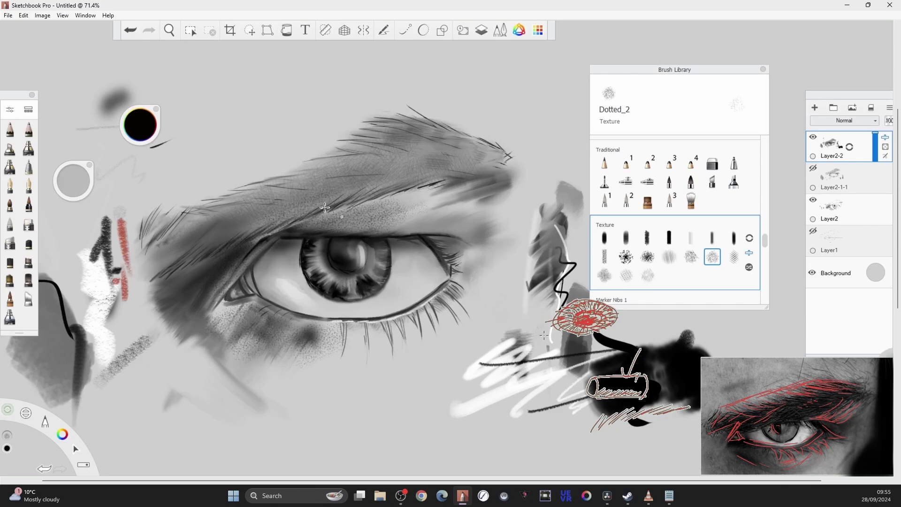
key(ctrl+z)
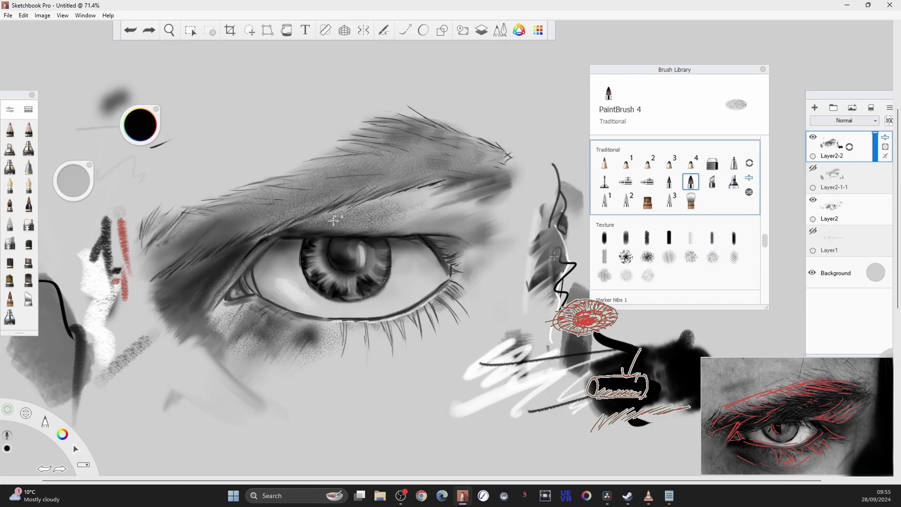
Draw fine black hair strokes along the lower edge and middle of the eyebrow with Pencil 2
click(648, 163)
drag(418, 136, 479, 147)
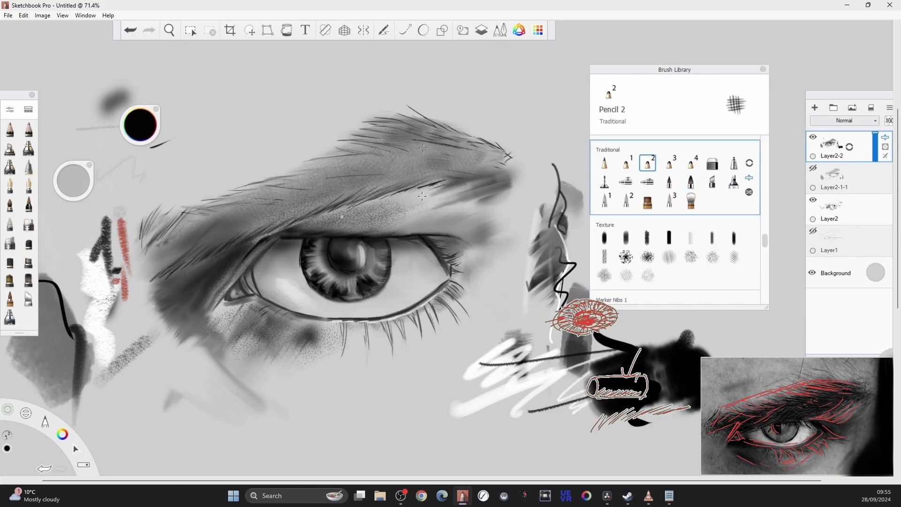
drag(192, 252, 223, 221)
mouse_move(206, 246)
mouse_down()
mouse_move(239, 216)
mouse_move(378, 183)
mouse_up()
drag(325, 186, 383, 179)
drag(315, 169, 369, 160)
mouse_move(337, 169)
mouse_down()
mouse_move(375, 171)
mouse_move(378, 179)
mouse_move(411, 171)
mouse_up()
mouse_move(387, 177)
mouse_down()
mouse_move(430, 168)
mouse_move(451, 177)
mouse_up()
drag(427, 180, 470, 172)
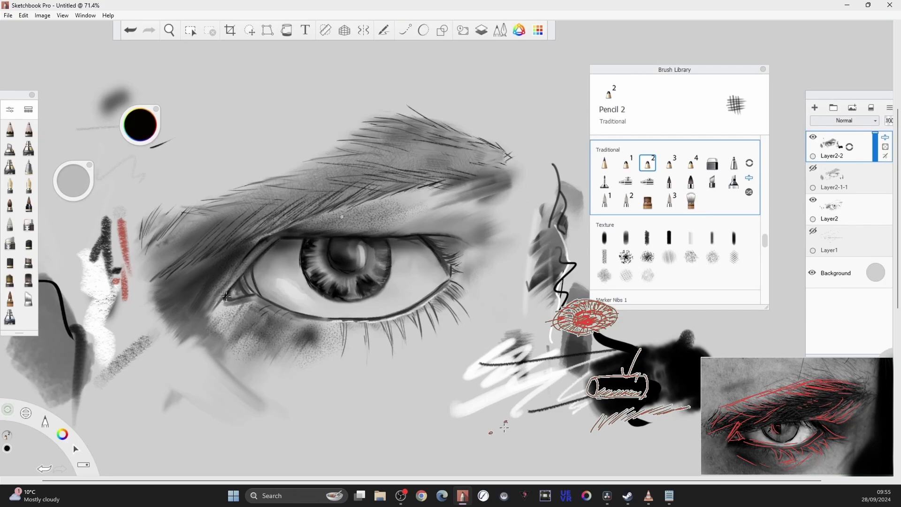
Change the brush colour to white, then sample black from the pupil and darken the pupil with an enlarged Pencil 2
drag(142, 121, 142, 123)
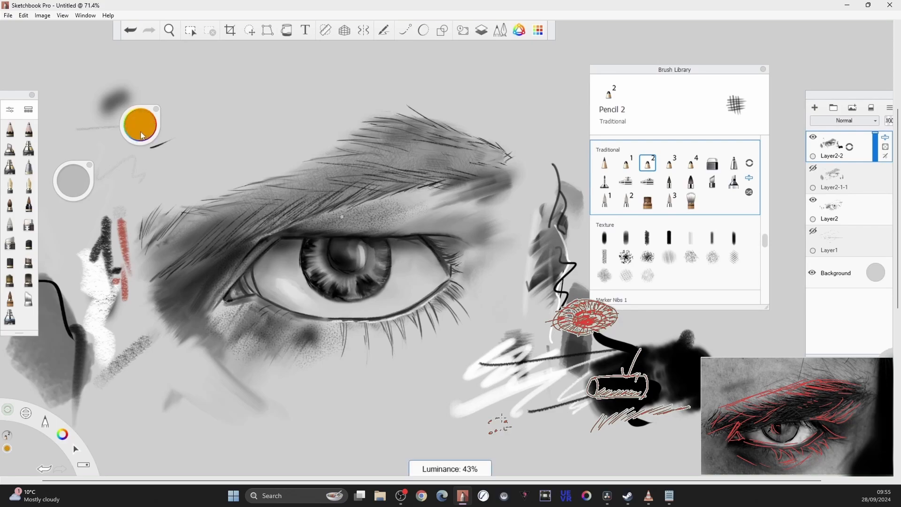
click(142, 134)
click(135, 123)
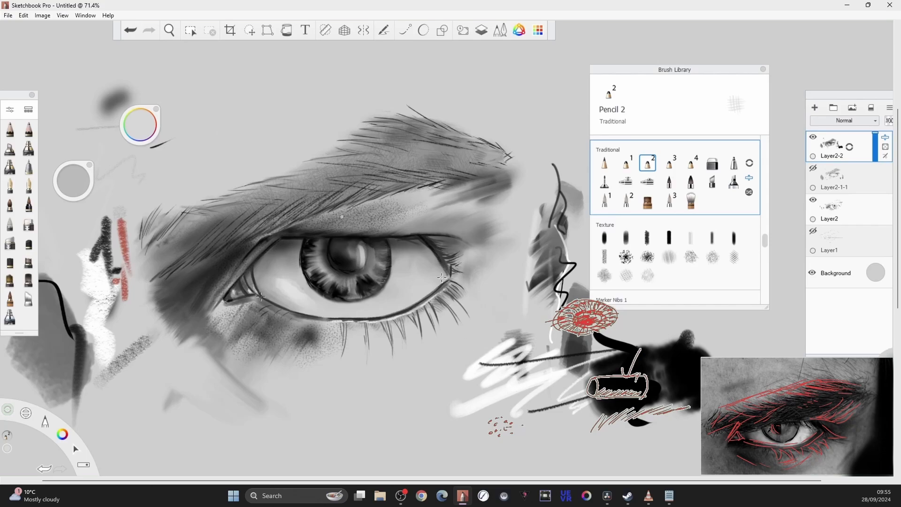
key(bracketright)
key(bracketright)
key(bracketright)
alt+click(344, 246)
key(bracketright)
key(bracketright)
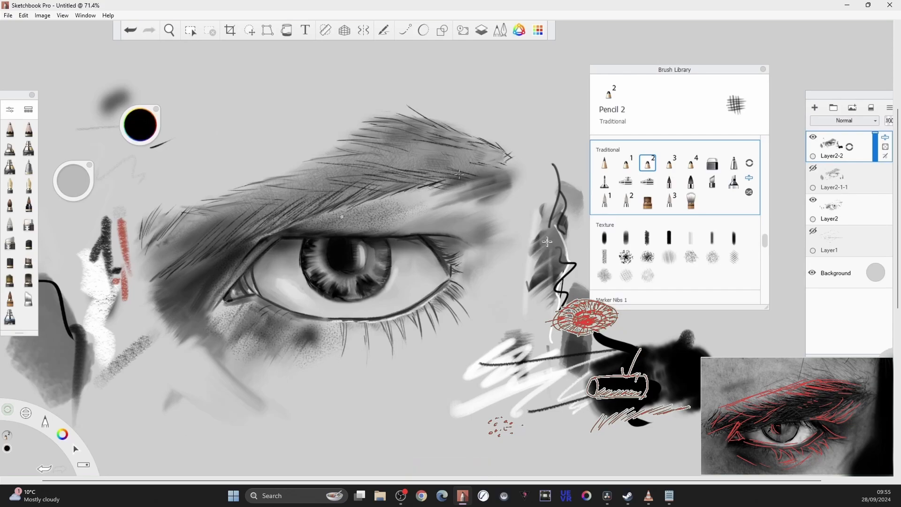
Draw black circular outlines around the iris and pupil with the ellipse shape tool, undoing a misplaced one
key(bracketright)
click(442, 30)
click(381, 50)
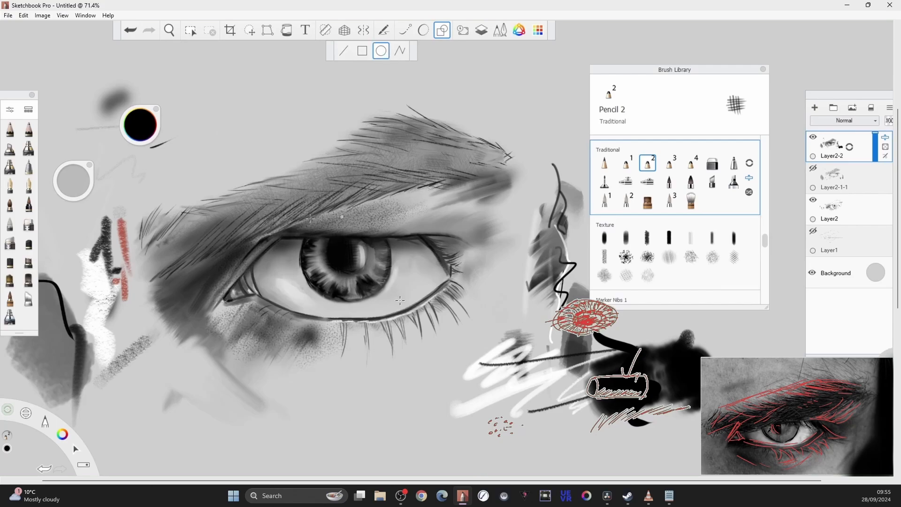
mouse_move(308, 212)
mouse_down()
mouse_move(369, 272)
mouse_move(316, 289)
mouse_up()
key(ctrl+z)
drag(346, 252, 364, 266)
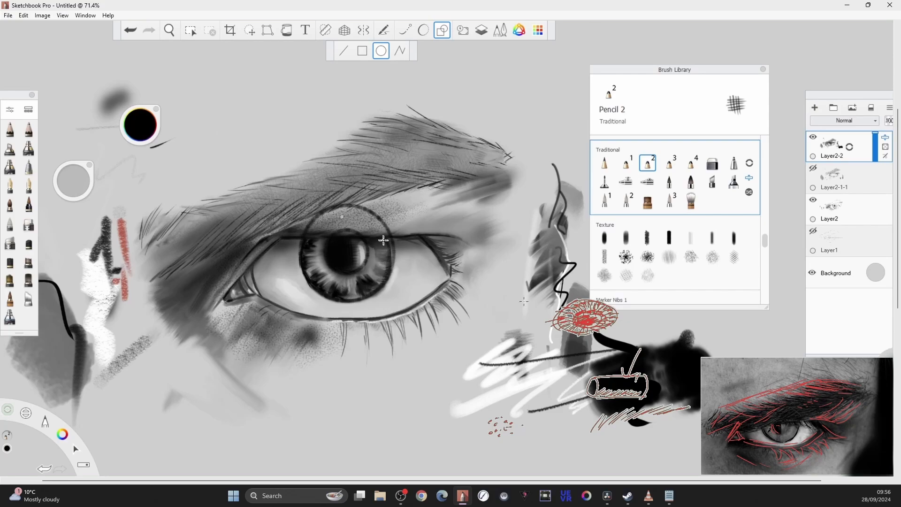
Smudge away the circle part overlapping the upper lid and smooth the lid's stippling with the Smudge Pen, then switch to the Wash brush
click(10, 224)
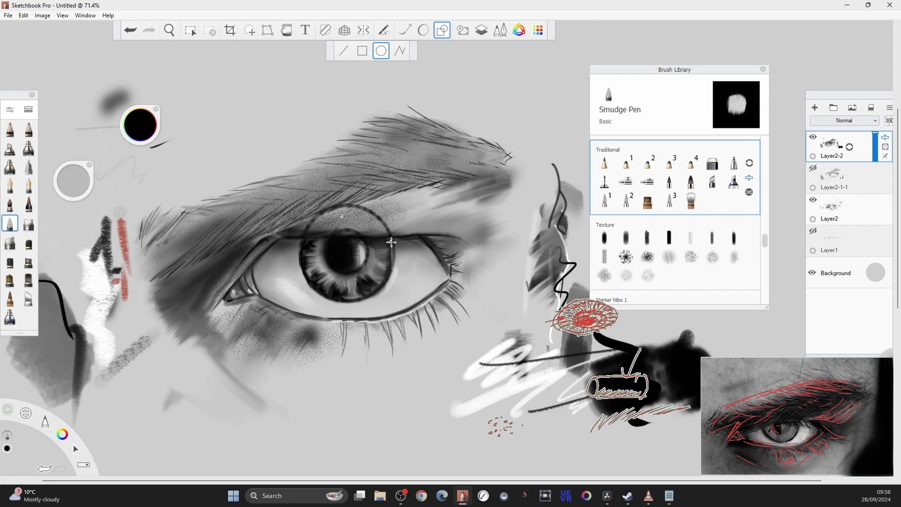
click(442, 30)
mouse_move(305, 226)
mouse_down()
mouse_move(359, 206)
mouse_move(327, 207)
mouse_move(373, 206)
mouse_move(359, 215)
mouse_move(380, 217)
mouse_move(378, 232)
mouse_move(344, 229)
mouse_move(410, 231)
mouse_move(347, 237)
mouse_move(309, 229)
mouse_move(378, 231)
mouse_move(350, 233)
mouse_move(387, 221)
mouse_move(349, 232)
mouse_move(302, 226)
mouse_move(335, 227)
mouse_up()
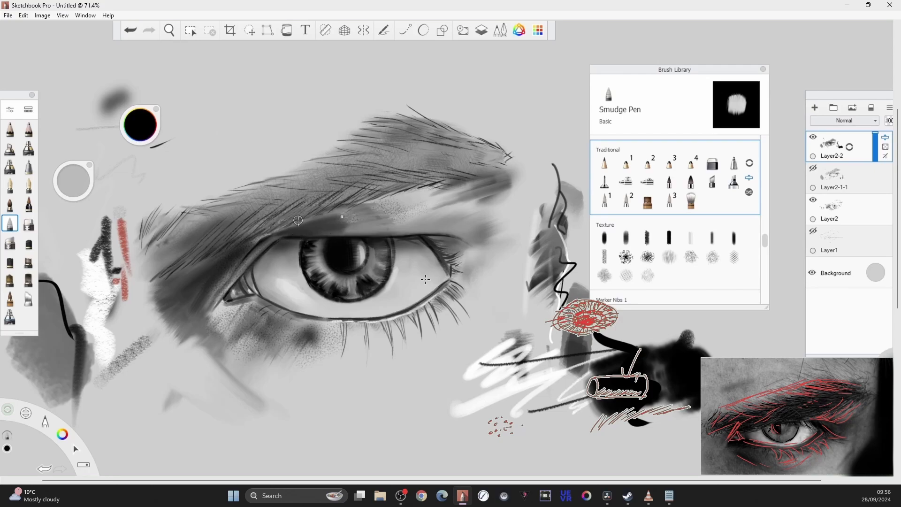
mouse_move(335, 228)
mouse_down()
mouse_move(385, 227)
mouse_move(335, 225)
mouse_move(405, 202)
mouse_move(393, 206)
mouse_move(389, 227)
mouse_move(341, 227)
mouse_move(391, 227)
mouse_move(322, 224)
mouse_up()
key(])
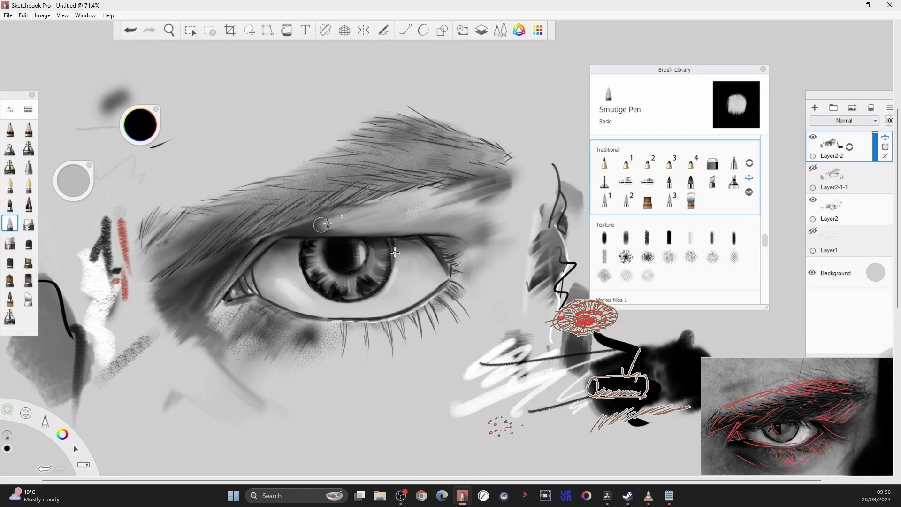
drag(390, 216, 427, 214)
click(690, 201)
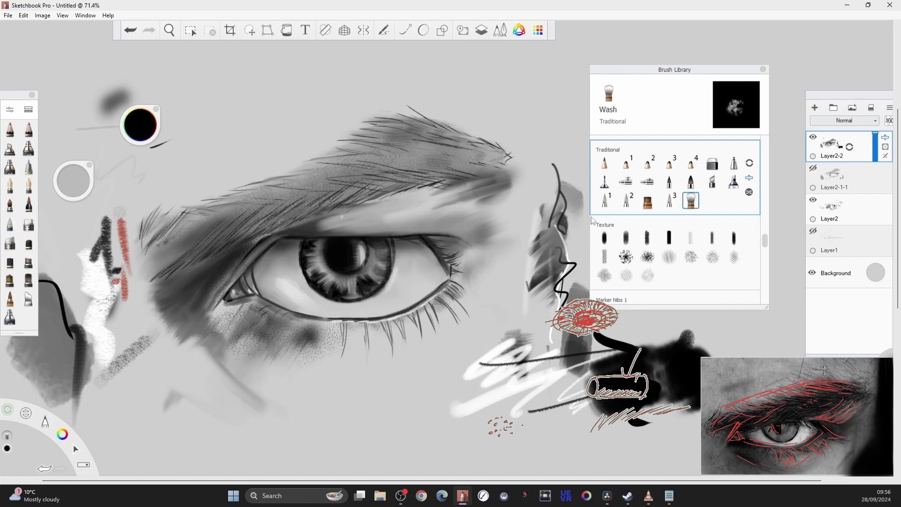
key(])
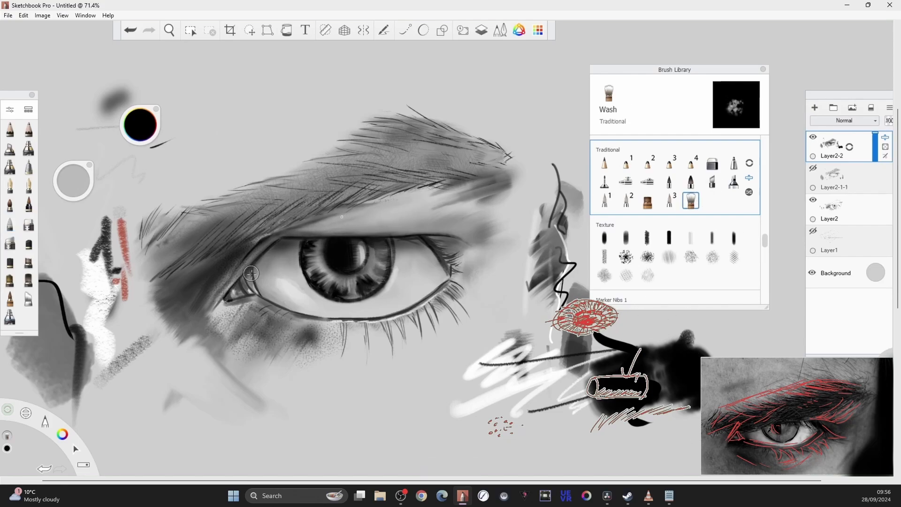
Strengthen the black upper lash line out to the outer corner with the Tattoo Inker after a test stroke, undoing stray strokes
click(29, 204)
drag(66, 196, 88, 248)
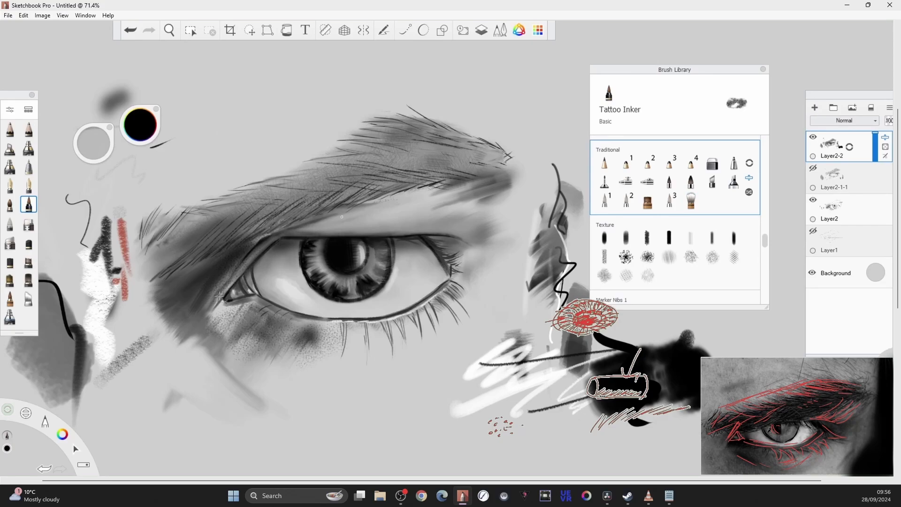
drag(269, 237, 395, 231)
key(bracketright)
mouse_move(329, 236)
mouse_down()
mouse_move(389, 236)
mouse_move(361, 267)
mouse_move(328, 249)
mouse_up()
key(ctrl+z)
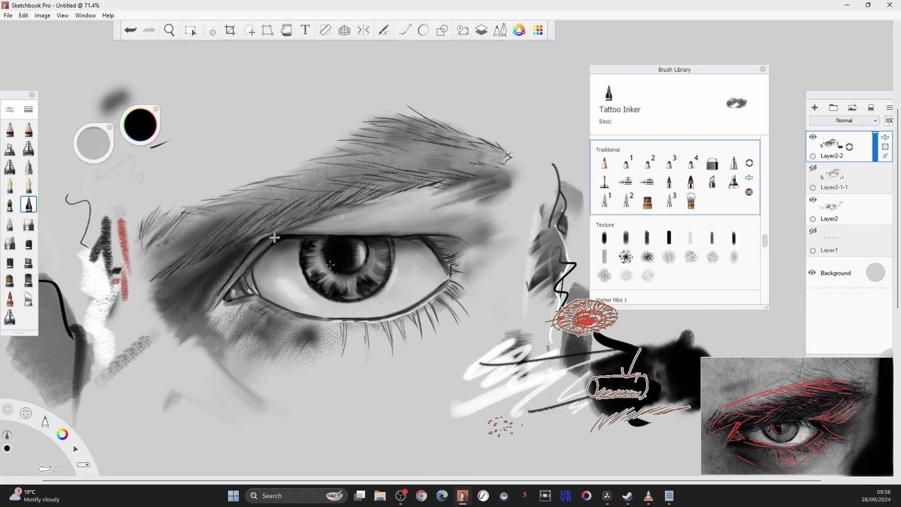
drag(390, 237, 391, 270)
key(ctrl+z)
drag(390, 234, 454, 235)
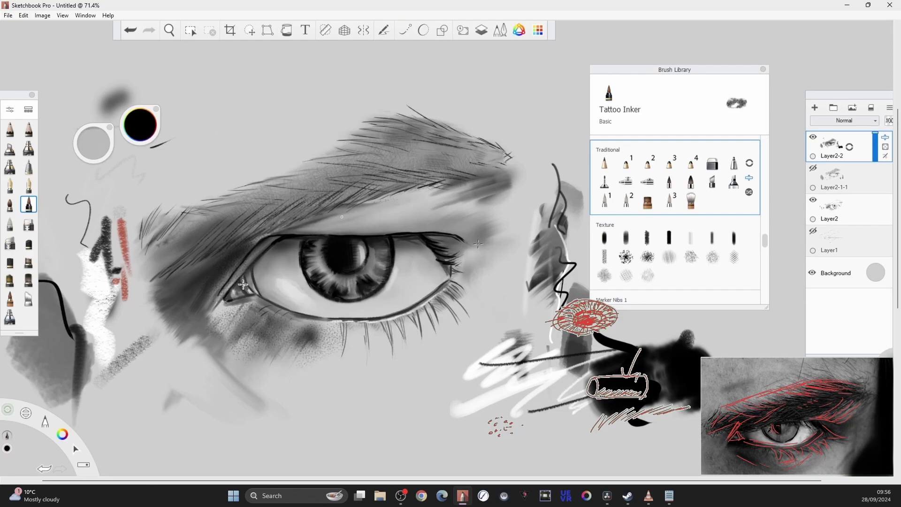
key(ctrl+z)
Add dark hair strokes under the eyebrow's outer end with the Tattoo Inker and undo the last two
drag(441, 175, 472, 168)
drag(458, 171, 494, 167)
mouse_move(466, 167)
mouse_down()
mouse_move(517, 172)
mouse_move(492, 165)
mouse_up()
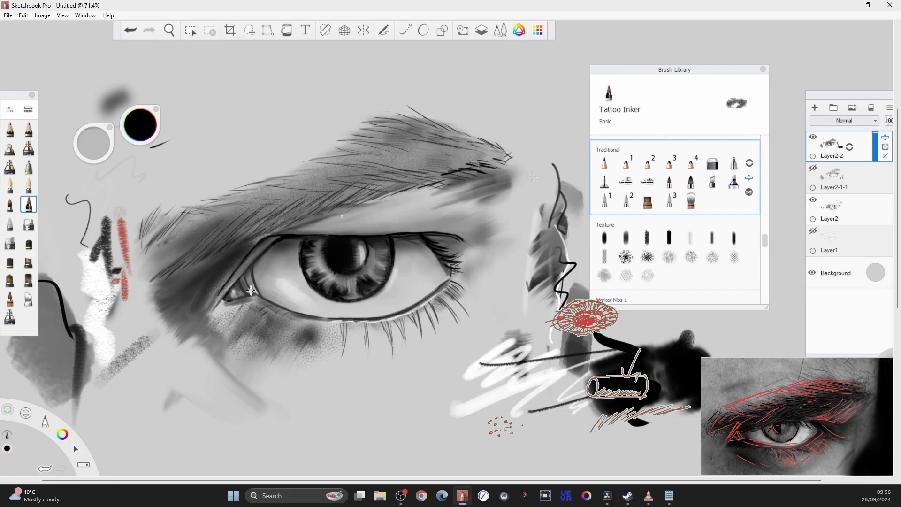
key(ctrl+z)
key(ctrl+z)
Test the Airbrush Tapered and the Chisel Tip in white on the scrap patches beside the eye
click(9, 317)
drag(114, 307, 107, 341)
key([)
alt+click(319, 307)
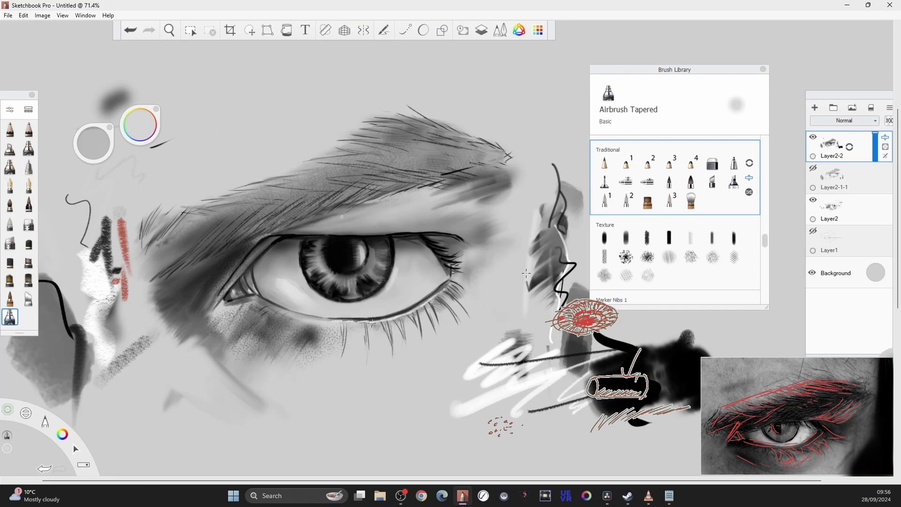
click(712, 181)
drag(686, 332, 634, 406)
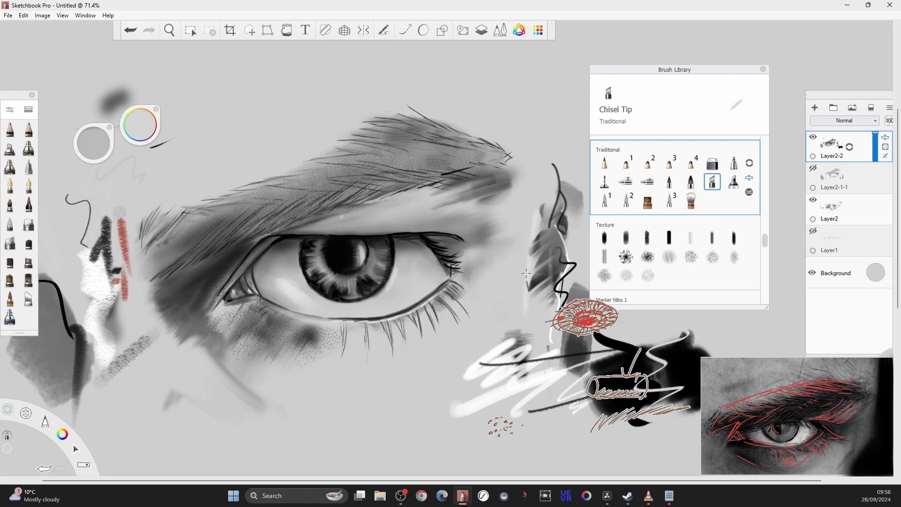
Paint a white highlight along the lower lid rim with a smaller PaintBrush 4, undoing unwanted strokes
click(690, 183)
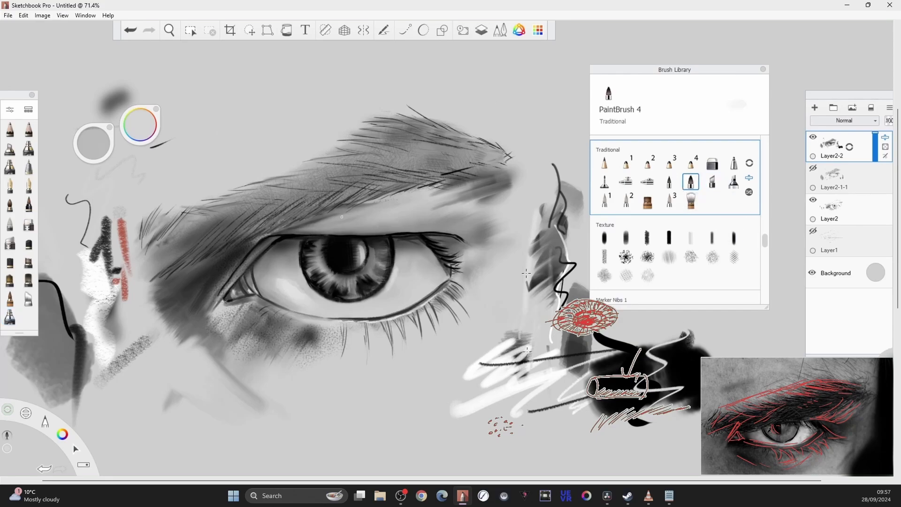
key([)
key(ctrl+z)
drag(259, 298, 349, 325)
key(ctrl+z)
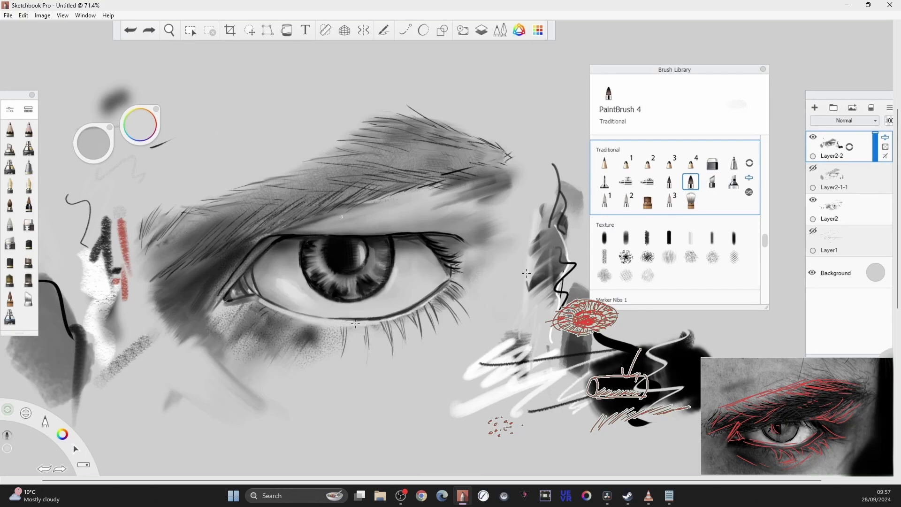
drag(424, 306, 447, 286)
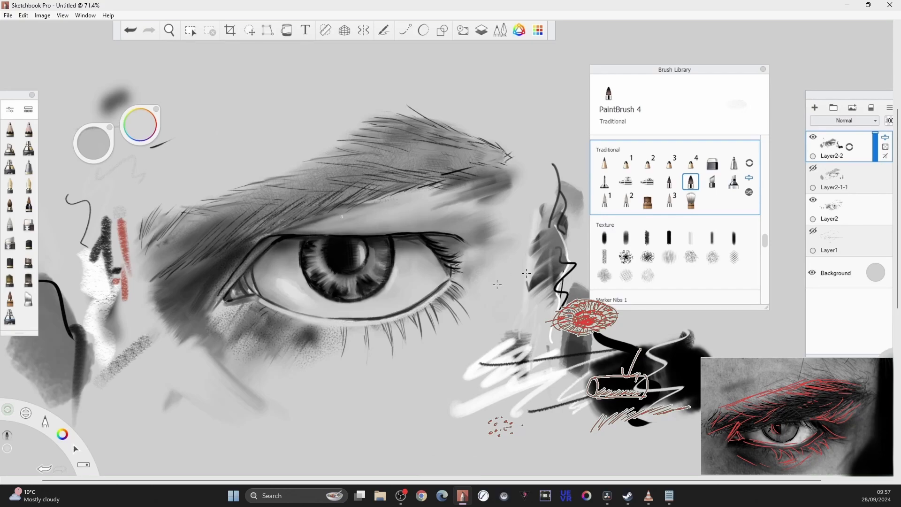
Redraw the lower lid line in black with PaintBrush 4 after undoing a stroke in a sampled colour
alt+click(263, 300)
drag(258, 293, 292, 314)
key(ctrl+z)
drag(143, 115, 147, 132)
mouse_move(261, 301)
mouse_down()
mouse_move(323, 320)
mouse_move(378, 318)
mouse_up()
Soften the black lower lid line with the Colorless Soft Flat Brush at size 6.1
click(9, 317)
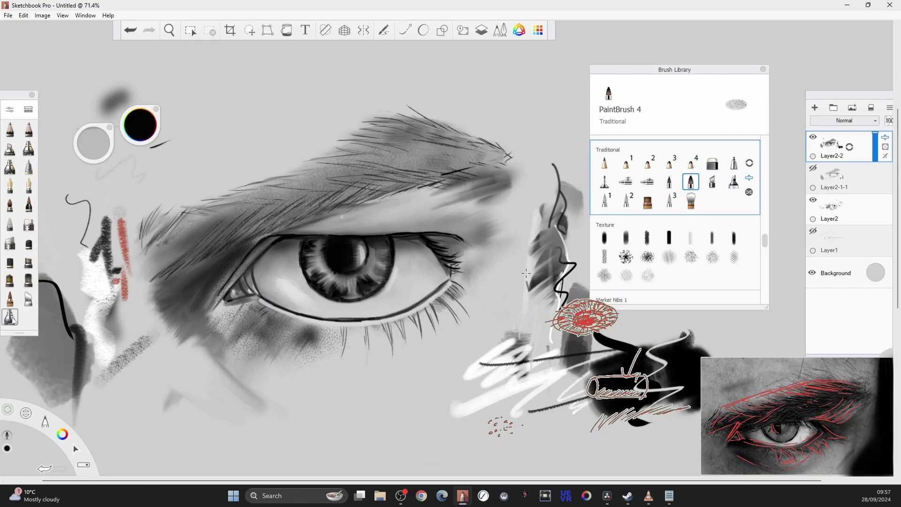
click(669, 201)
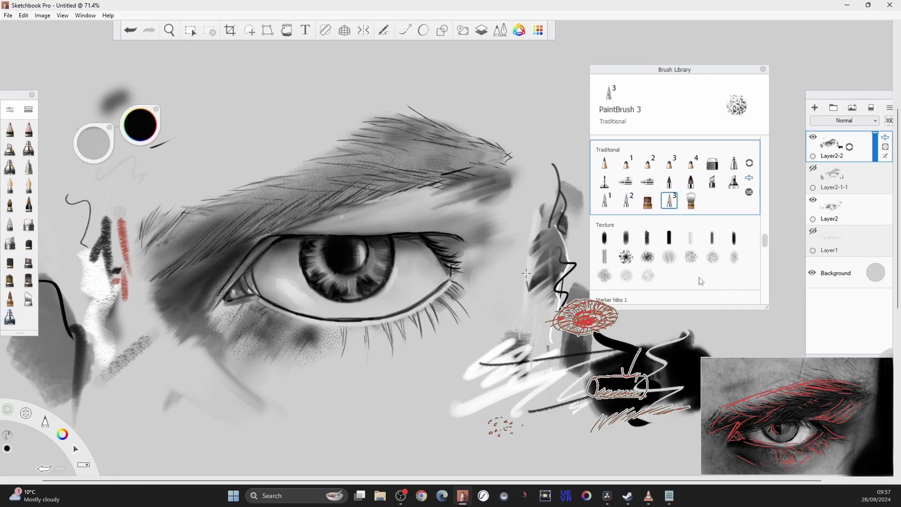
scroll(756, 222, down, 5)
click(669, 289)
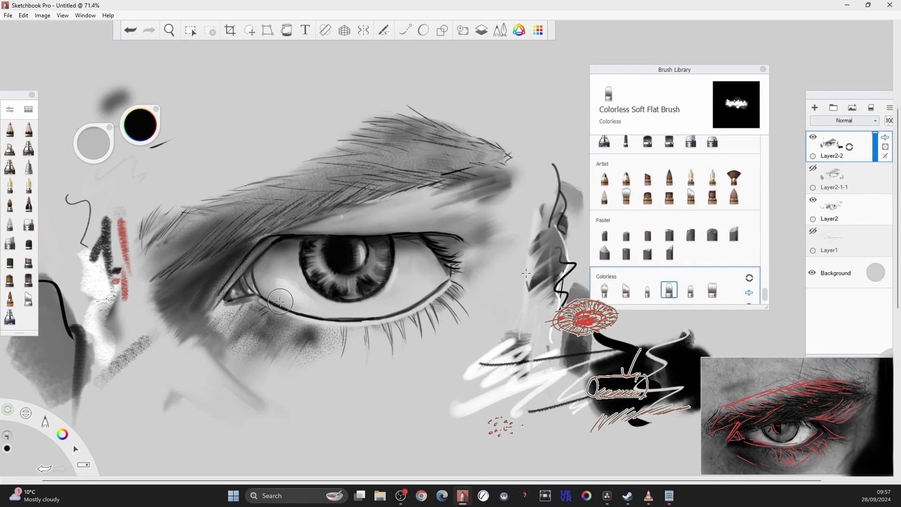
key(])
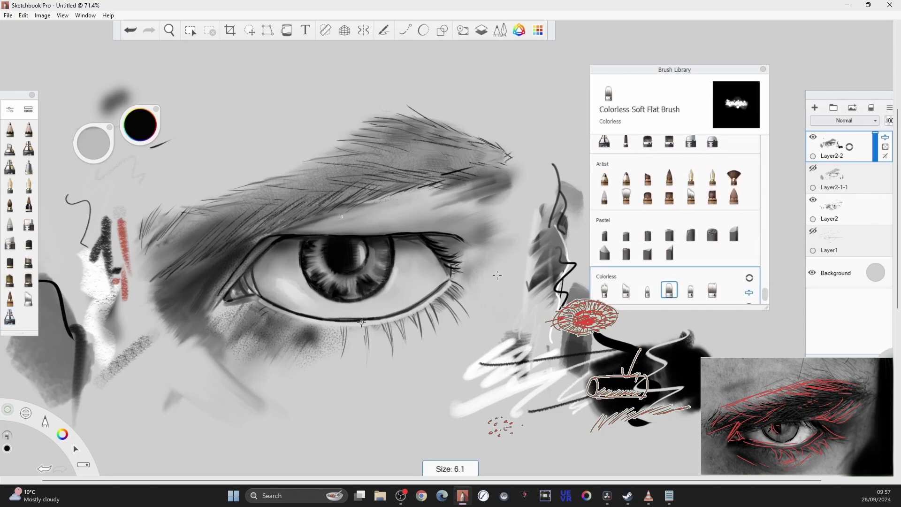
drag(343, 323, 367, 322)
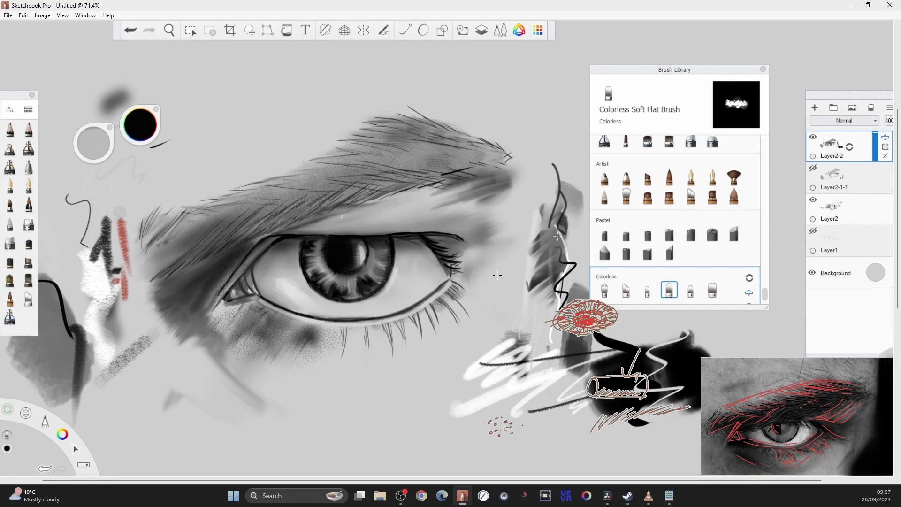
Blend the skin beside the inner eye corner with an enlarged Colorless Soft Flat Brush, then choose the Colorless Marker
scroll(498, 275, down, 5)
scroll(497, 275, up, 3)
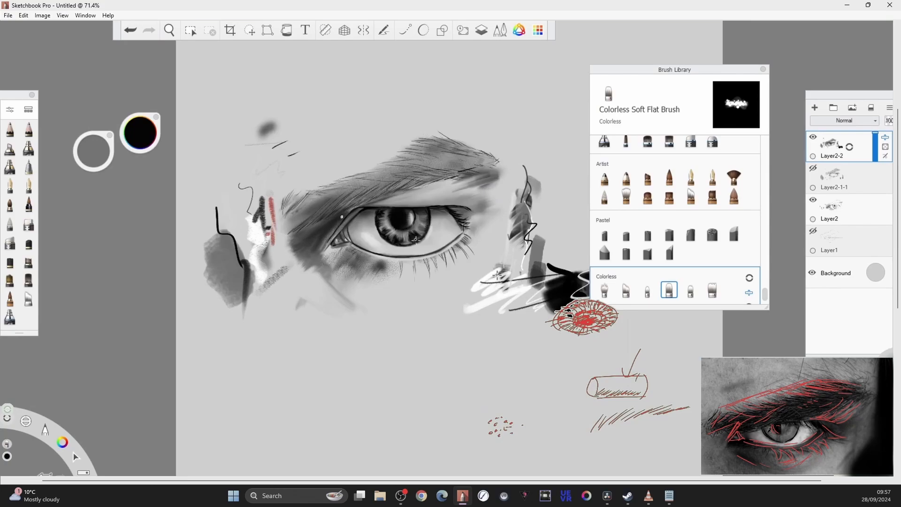
key(])
mouse_move(302, 260)
mouse_down()
mouse_move(312, 269)
mouse_move(307, 233)
mouse_move(284, 253)
mouse_up()
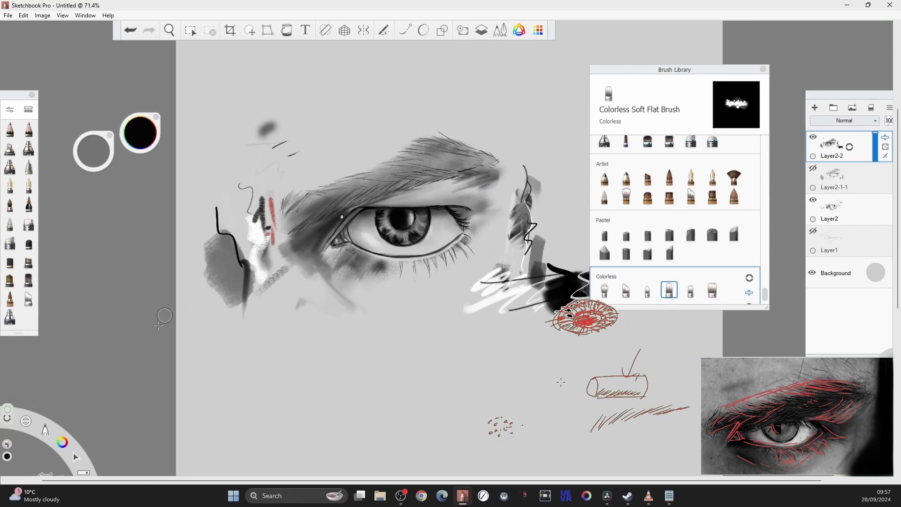
click(690, 289)
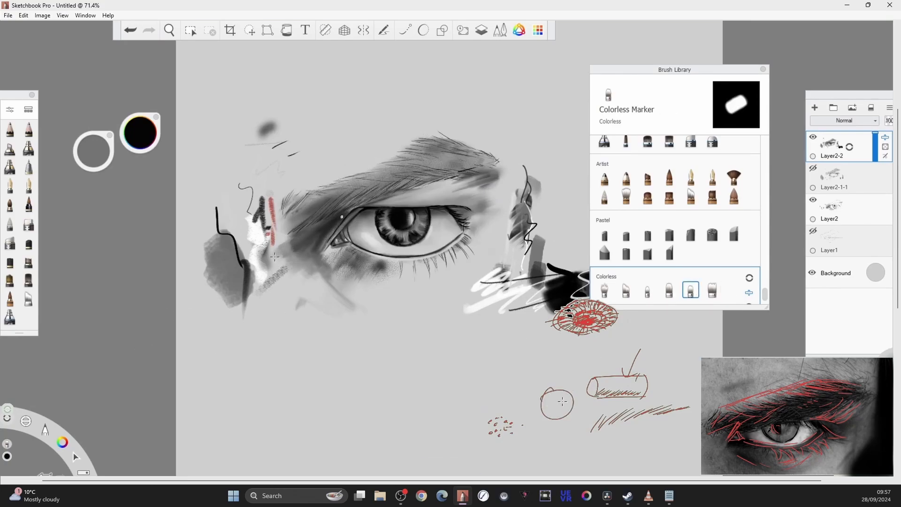
Toggle Layer2's visibility to compare the artwork, undo a trial move of the layer, and leave Layer2 hidden
click(812, 200)
click(813, 200)
click(816, 204)
click(816, 203)
click(817, 203)
click(816, 207)
click(838, 205)
drag(847, 209, 854, 176)
key(ctrl+z)
click(812, 231)
Blend the shading beside and below the inner eye corner with the Colorless Marker at size 40.3
key(])
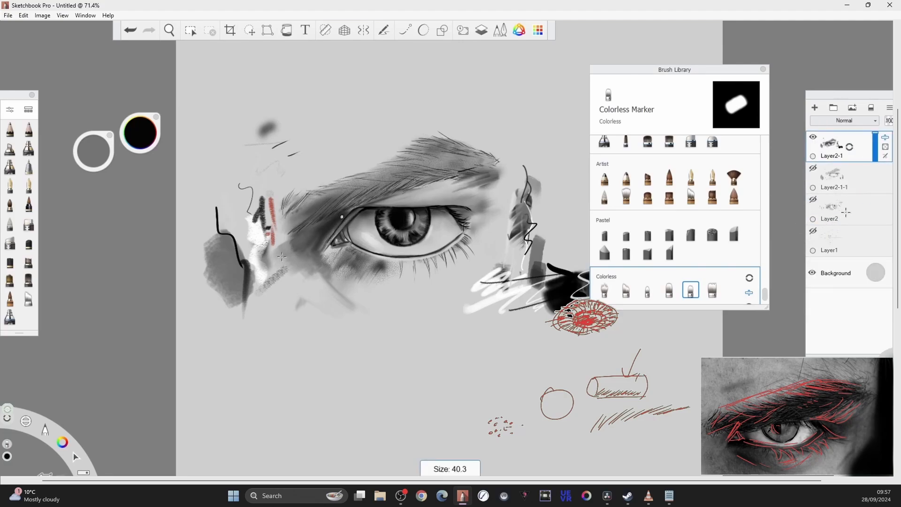
mouse_move(296, 236)
mouse_down()
mouse_move(281, 245)
mouse_move(303, 284)
mouse_up()
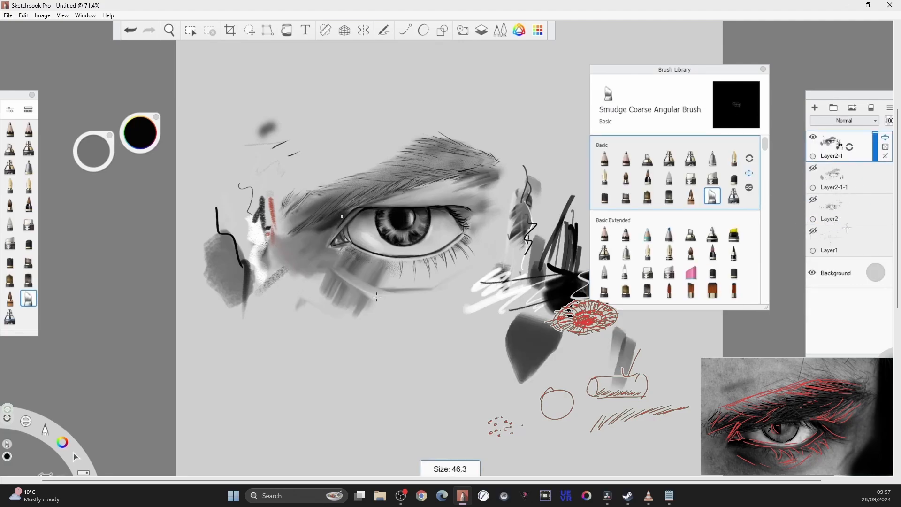
Smudge the shading below the inner eye corner and out over the nose-side scribbles with an enlarged Smudge Coarse Angular Brush
drag(380, 290, 338, 268)
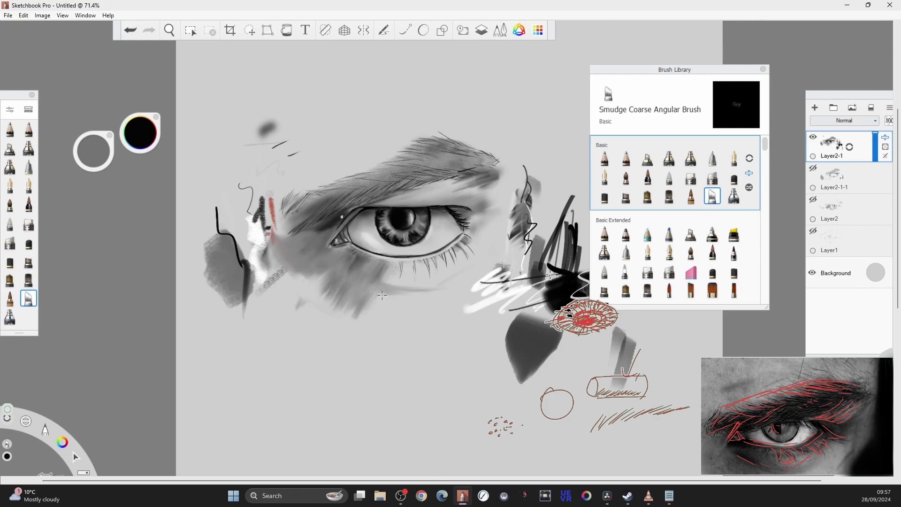
key(])
mouse_move(355, 276)
mouse_down()
mouse_move(265, 270)
mouse_move(239, 227)
mouse_move(264, 197)
mouse_up()
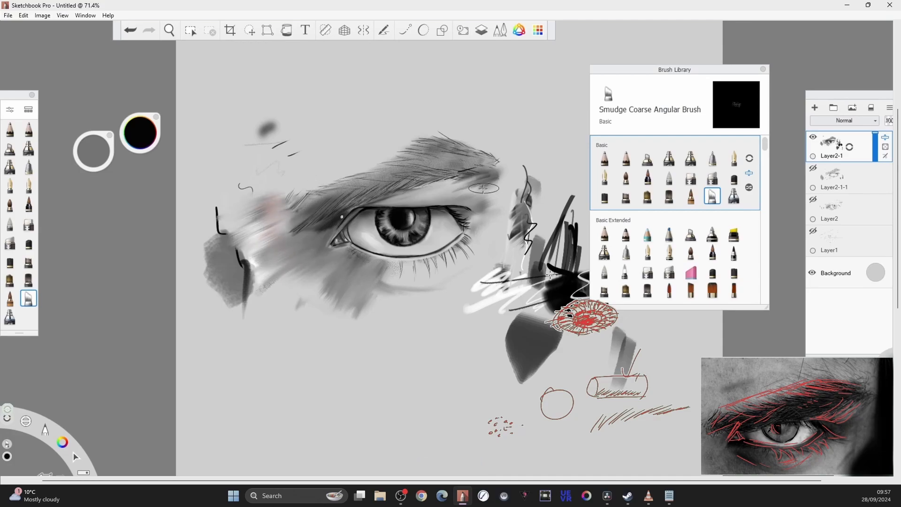
key(])
key([)
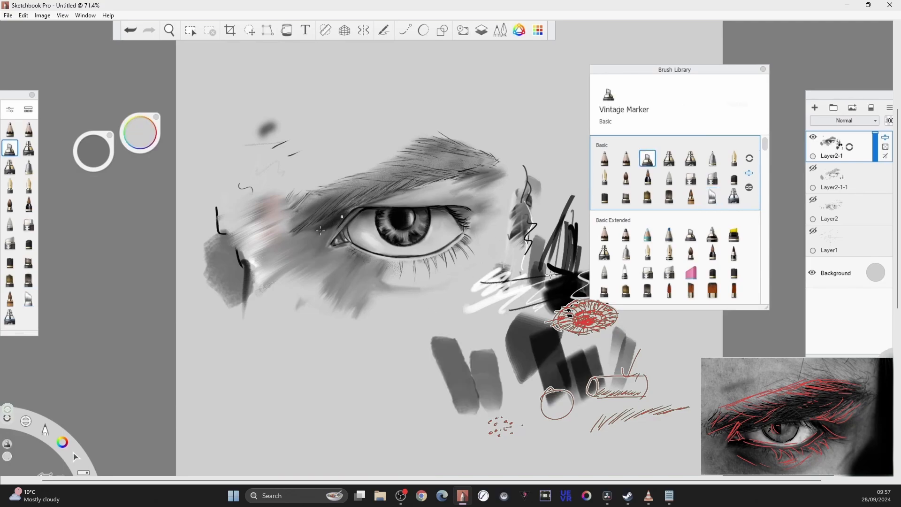
Try the Vintage Marker, Chalk Pastel and Synthetic Acrylic in light grey around the eye and undo the trial strokes
key(])
key(])
key(])
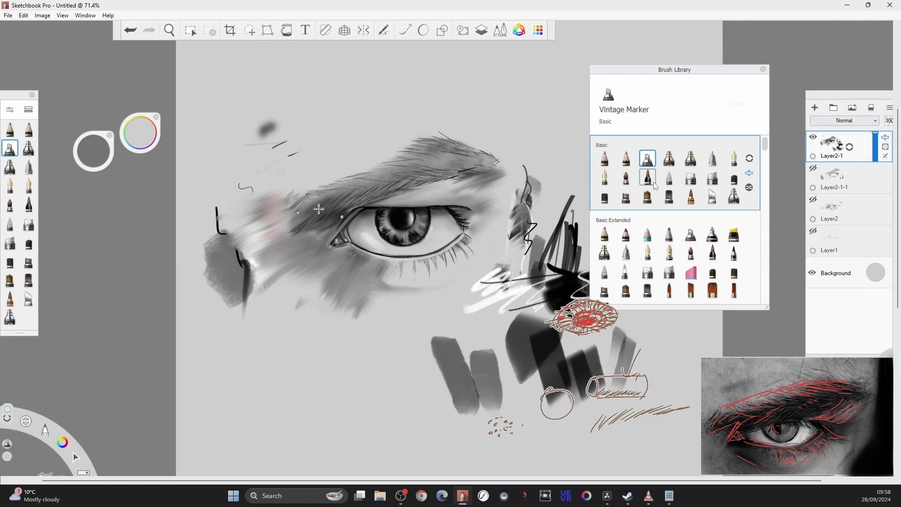
click(604, 197)
drag(378, 205, 483, 176)
key(ctrl+z)
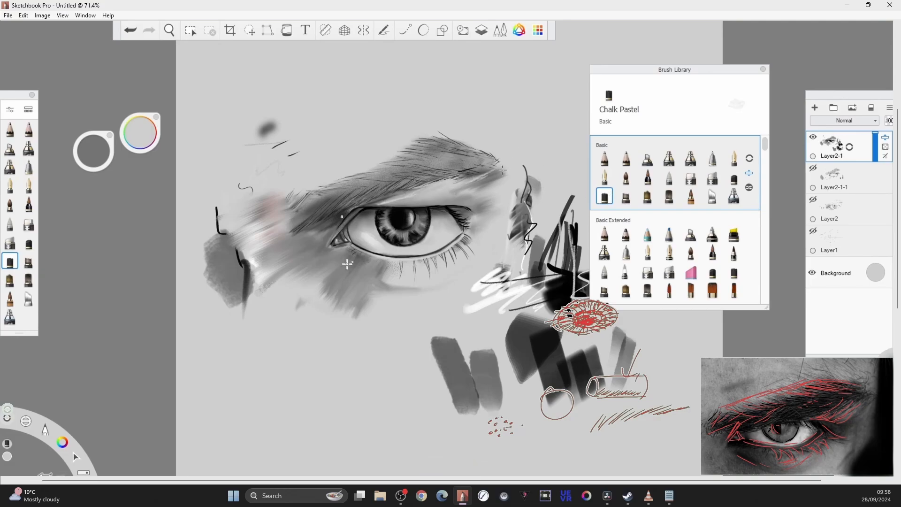
key(bracketleft)
key(bracketleft)
key(bracketleft)
click(626, 196)
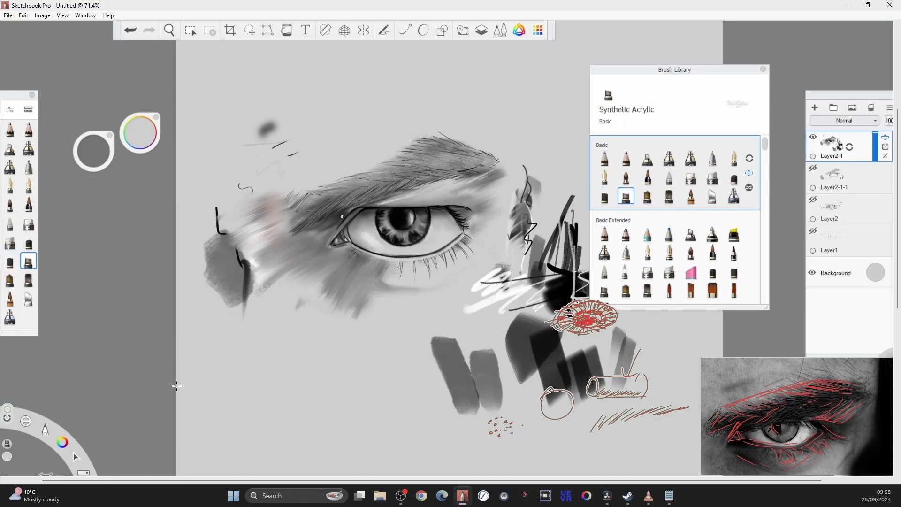
key(bracketright)
key(ctrl+z)
Choose the Soft Pencil from the Basic Extended set and lower its opacity in the brush properties
click(626, 234)
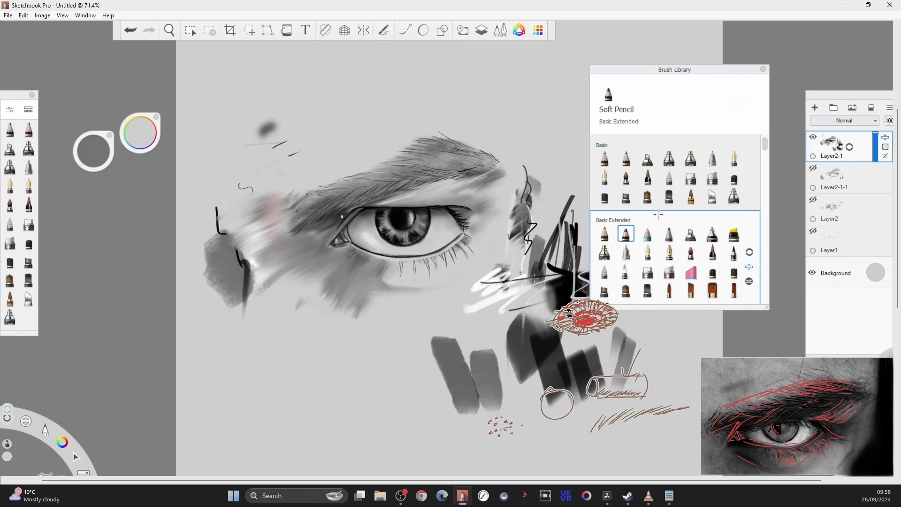
key(bracketleft)
drag(334, 257, 367, 287)
key(ctrl+z)
double_click(626, 234)
drag(325, 97, 176, 158)
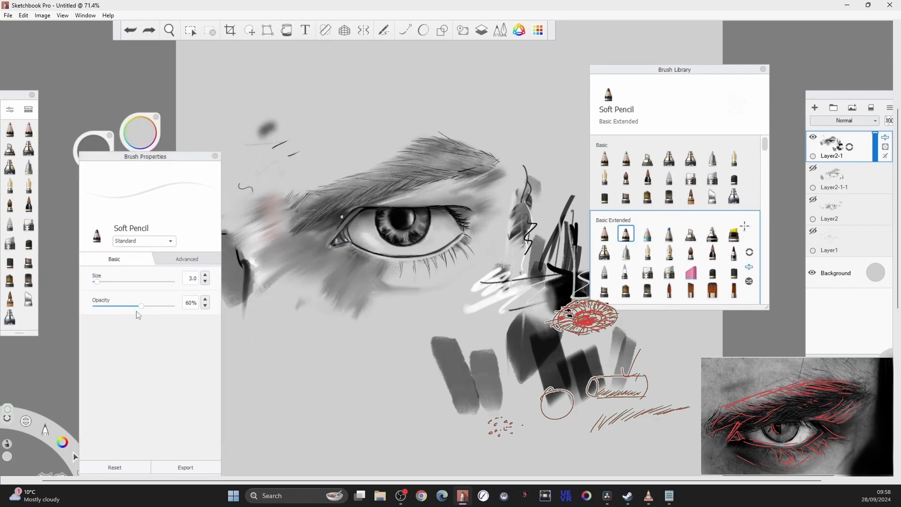
drag(139, 307, 114, 307)
drag(322, 252, 386, 290)
click(215, 156)
Try light Soft Pencil strokes below the inner eye corner at different brush sizes and undo them
key(bracketright)
key(bracketright)
key(bracketright)
key(bracketleft)
mouse_move(340, 260)
mouse_down()
mouse_move(363, 280)
mouse_move(373, 261)
mouse_move(368, 293)
mouse_move(388, 273)
mouse_move(364, 281)
mouse_move(418, 282)
mouse_up()
key(ctrl+z)
key(ctrl+z)
key(ctrl+z)
key(ctrl+z)
key(bracketleft)
key(ctrl+z)
key(ctrl+z)
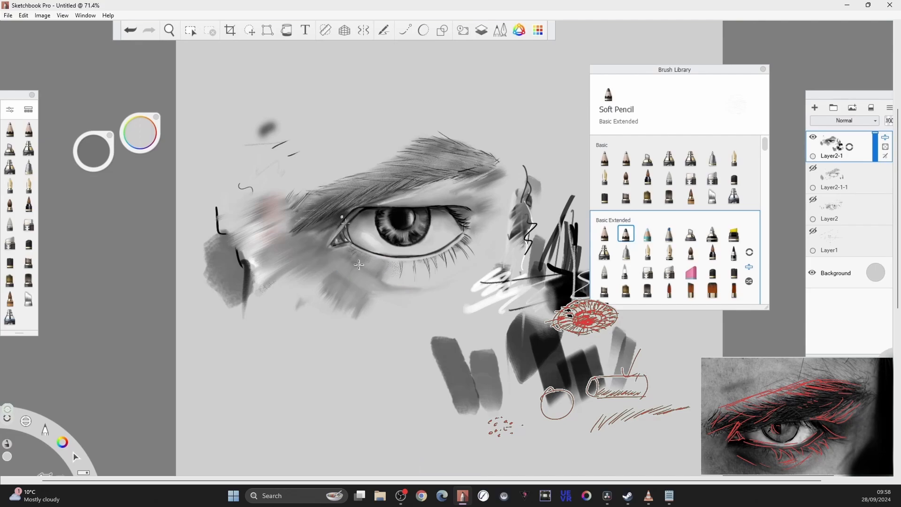
Sketch arcs above and below the eye to mark the eyeball's curvature, and undo them
key(bracketleft)
key(bracketright)
mouse_move(377, 284)
mouse_down()
mouse_move(346, 263)
mouse_move(431, 281)
mouse_up()
drag(432, 282, 443, 274)
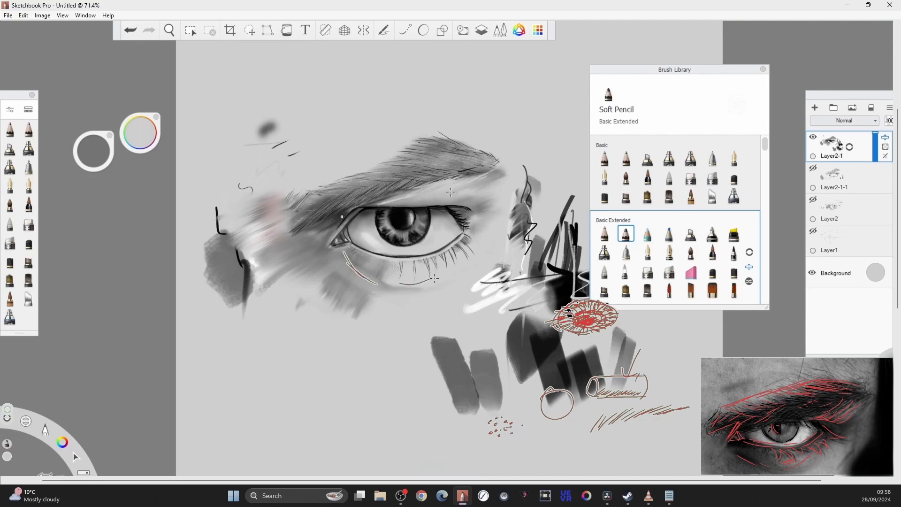
drag(433, 162, 468, 204)
drag(400, 162, 353, 198)
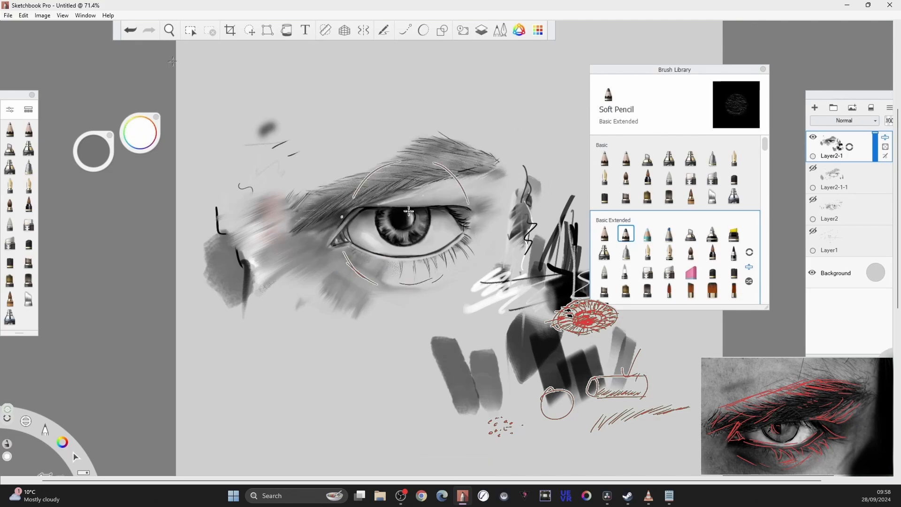
key(ctrl+z)
key(ctrl+z)
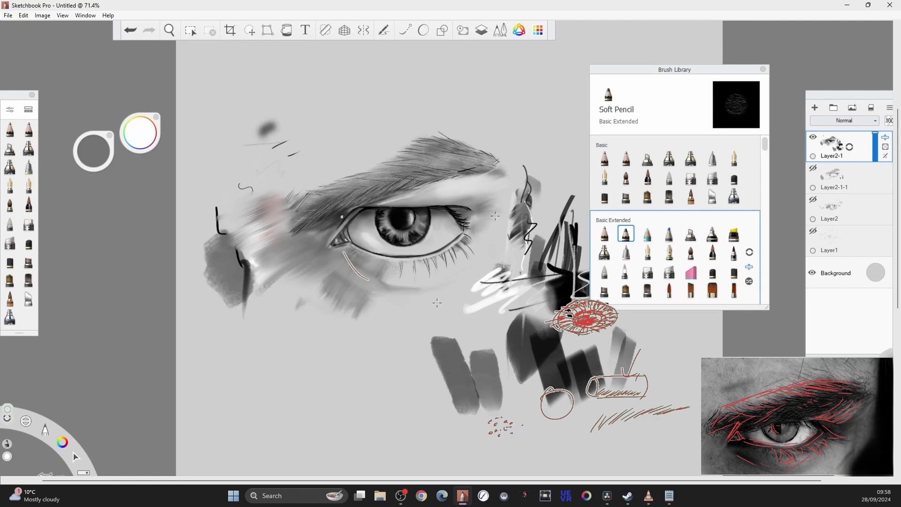
Add a white highlight over the pupil with the Soft Pencil and soften it with the Smudge Coarse Angular Brush
key(bracketleft)
key(bracketright)
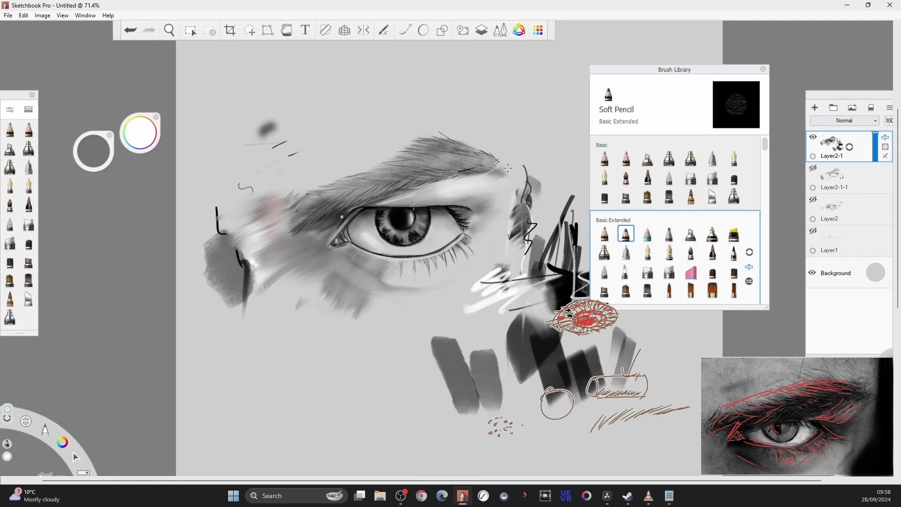
mouse_move(414, 213)
mouse_down()
mouse_move(409, 228)
mouse_move(413, 216)
mouse_up()
key(s)
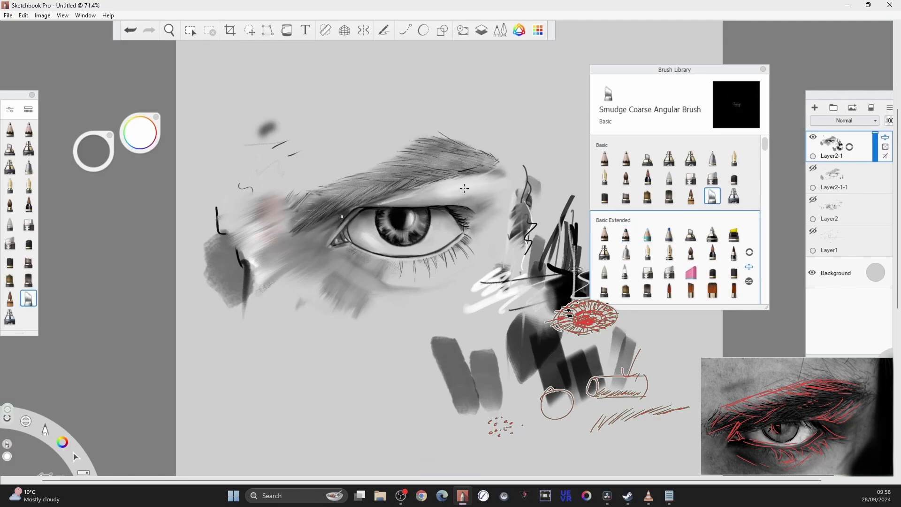
Add small white Chalk Pastel highlights along the lower lid and lash line, redoing the first strokes
click(626, 178)
click(526, 301)
click(604, 197)
drag(543, 328, 574, 348)
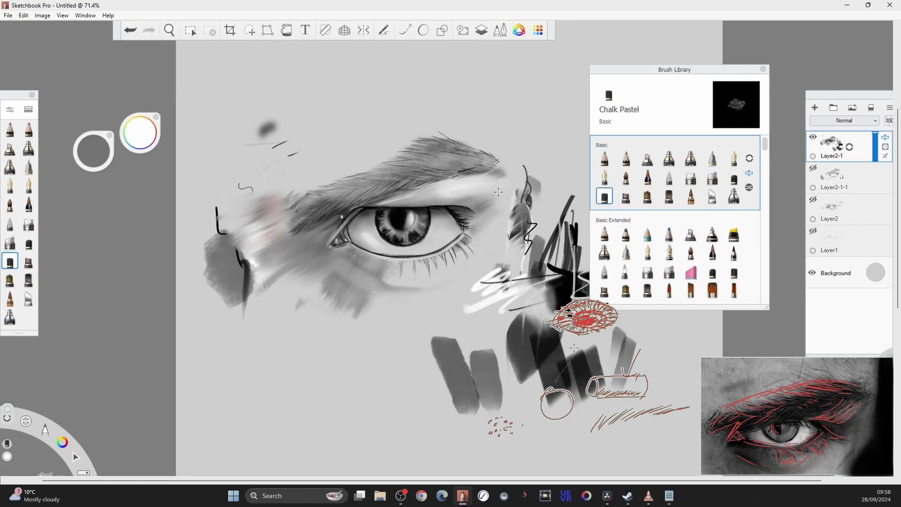
key(bracketleft)
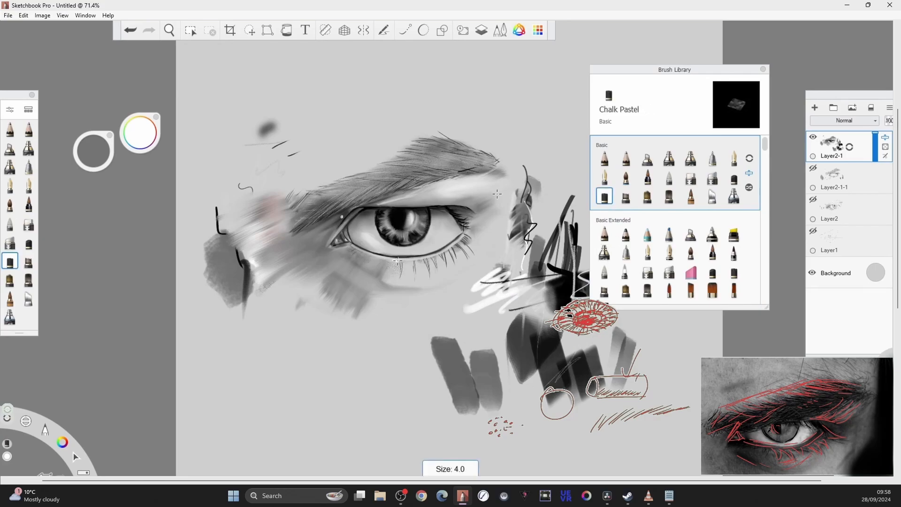
key(bracketleft)
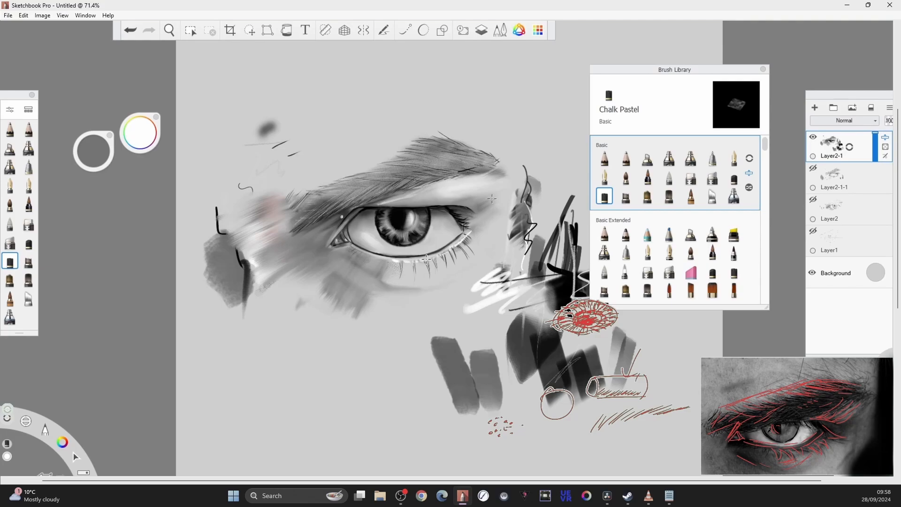
key(ctrl+z)
key(ctrl+z)
drag(441, 255, 459, 243)
Try dark grey strokes with an enlarged Chalk Pastel and the Long Wirey Fur brush, and undo the stroke over the eye
key(bracketright)
key(bracketright)
key(bracketright)
key(bracketright)
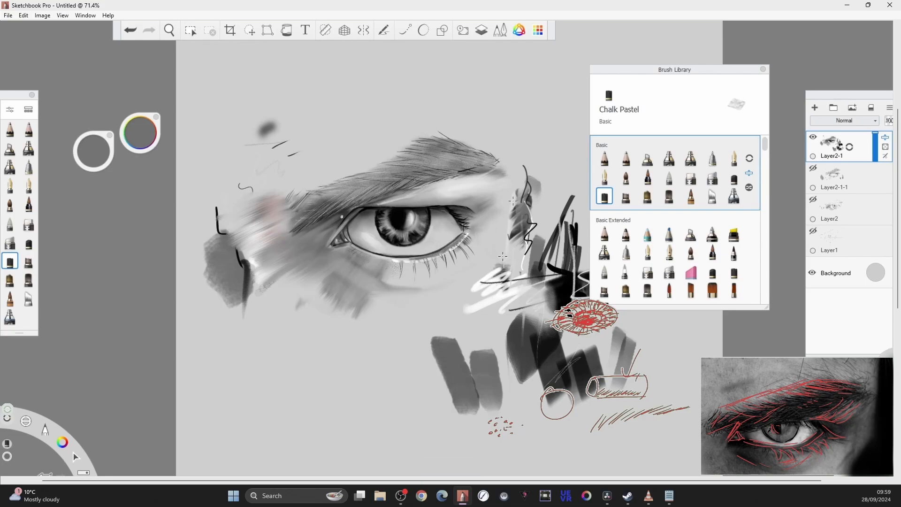
key(bracketright)
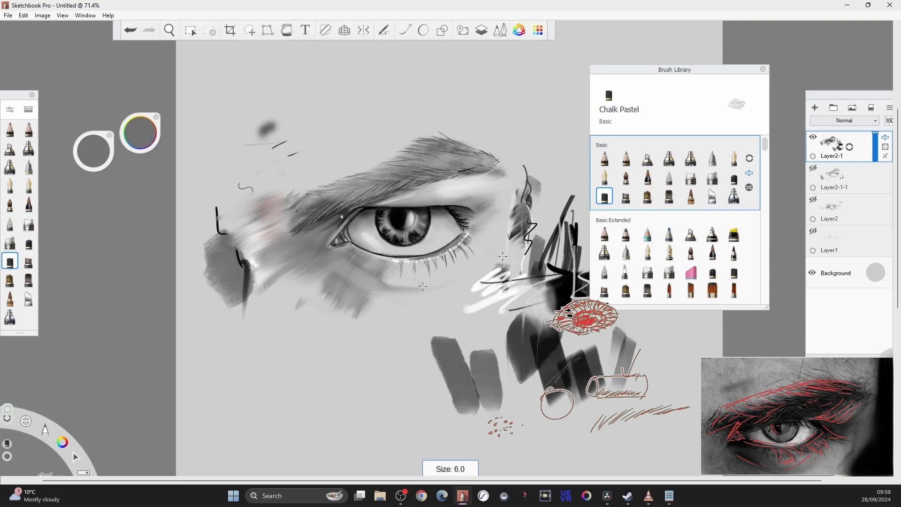
click(765, 219)
click(604, 252)
drag(597, 332, 605, 360)
key(bracketright)
key(bracketright)
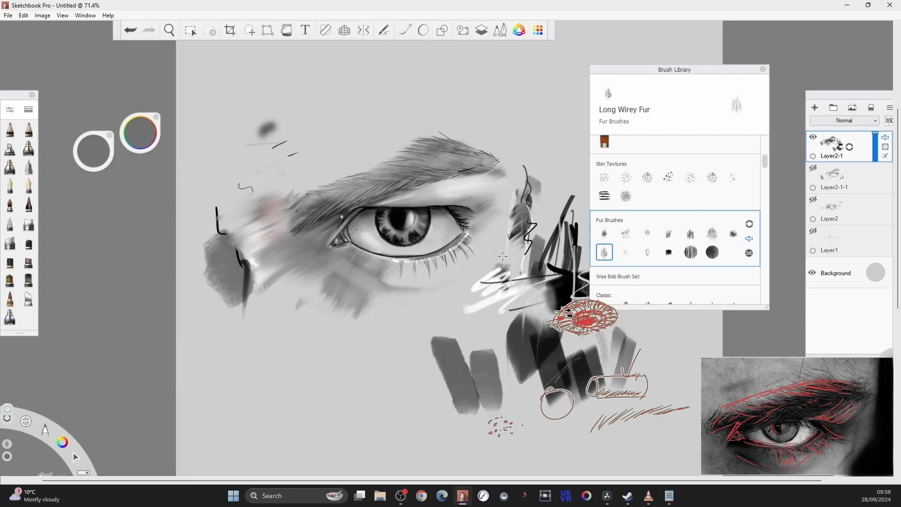
drag(357, 220, 365, 243)
key(ctrl+z)
Choose the Rough Grainy Eraser from the Fur Brushes and use it at a reduced size on the upper lid above the iris
click(690, 234)
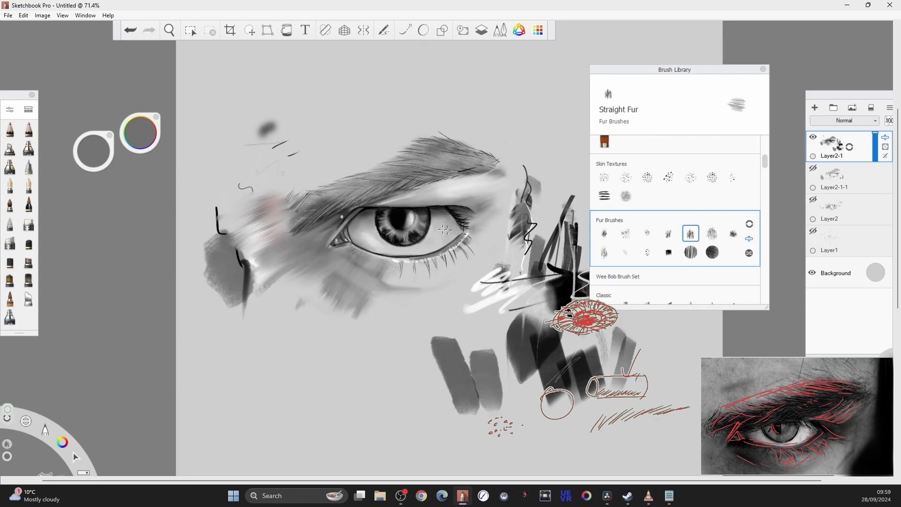
click(712, 252)
key(ctrl+z)
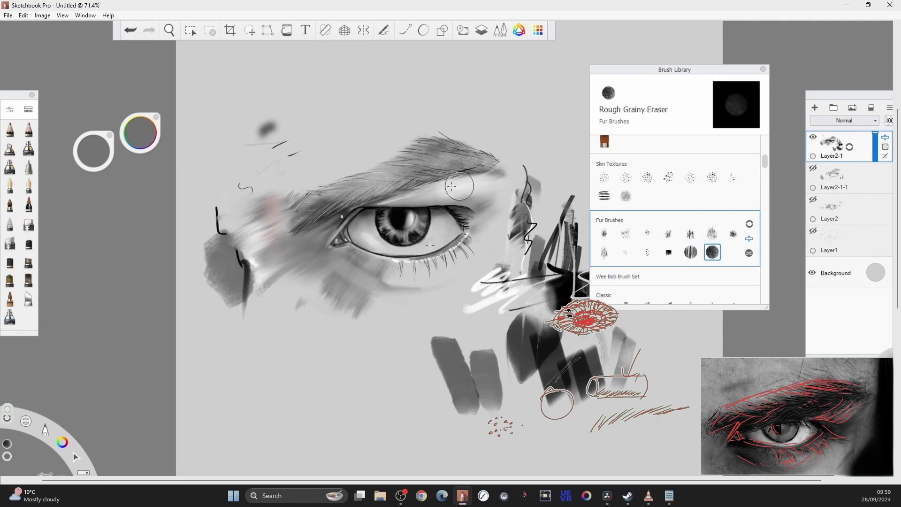
key(bracketleft)
key(bracketleft)
key(bracketleft)
key(bracketleft)
key(bracketleft)
key(bracketleft)
key(bracketleft)
drag(422, 199, 392, 204)
Texture the skin shading beside and below the inner eye corner with the Rough Grainy Eraser at size 102.1
key(bracketright)
key(bracketright)
key(bracketright)
key(bracketright)
key(bracketright)
key(bracketright)
key(bracketright)
key(bracketright)
key(bracketright)
key(bracketright)
key(bracketright)
key(bracketright)
key(bracketright)
key(bracketright)
key(bracketright)
key(bracketright)
key(bracketright)
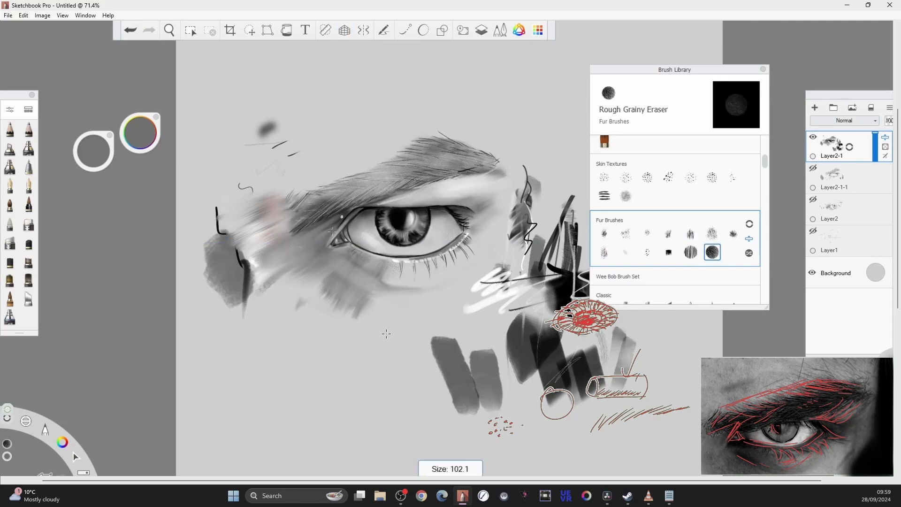
drag(295, 256, 322, 251)
drag(324, 296, 407, 301)
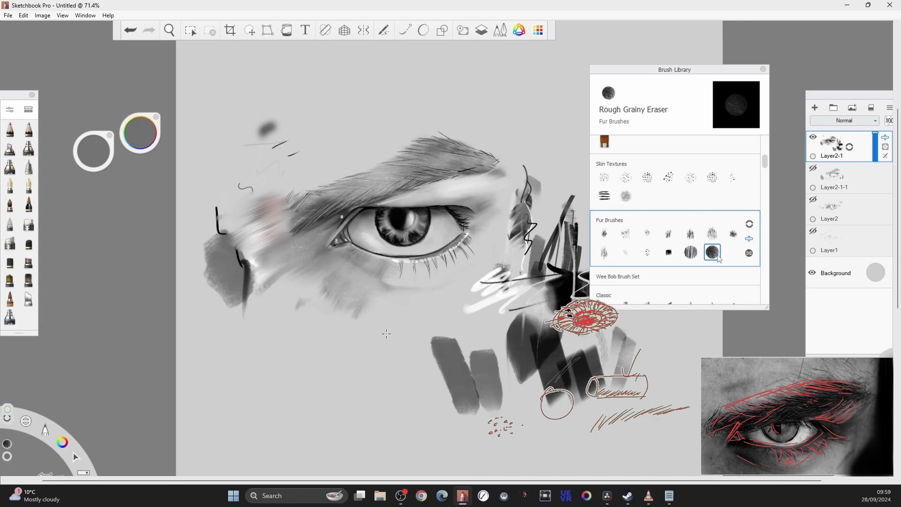
Place a black mark below the eye and rub it away with the Rough Grainy Eraser
drag(140, 129, 140, 159)
click(365, 294)
click(712, 252)
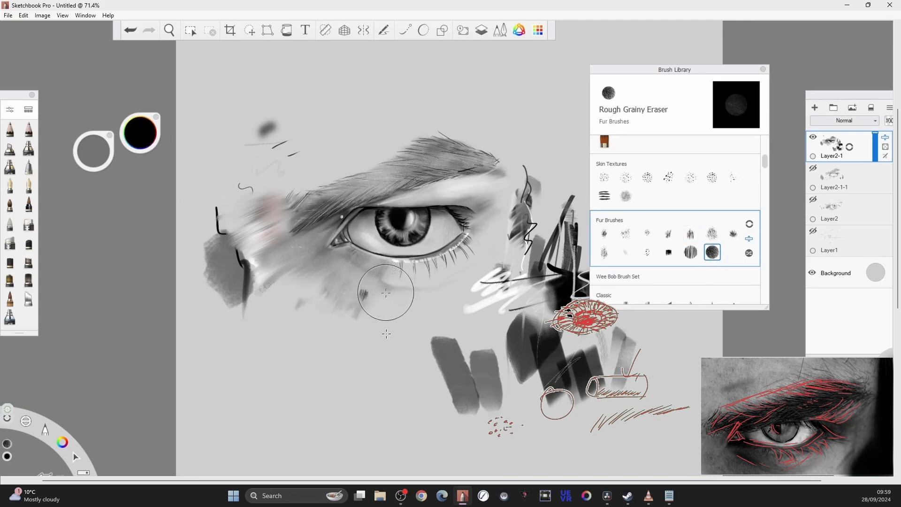
drag(386, 293, 346, 292)
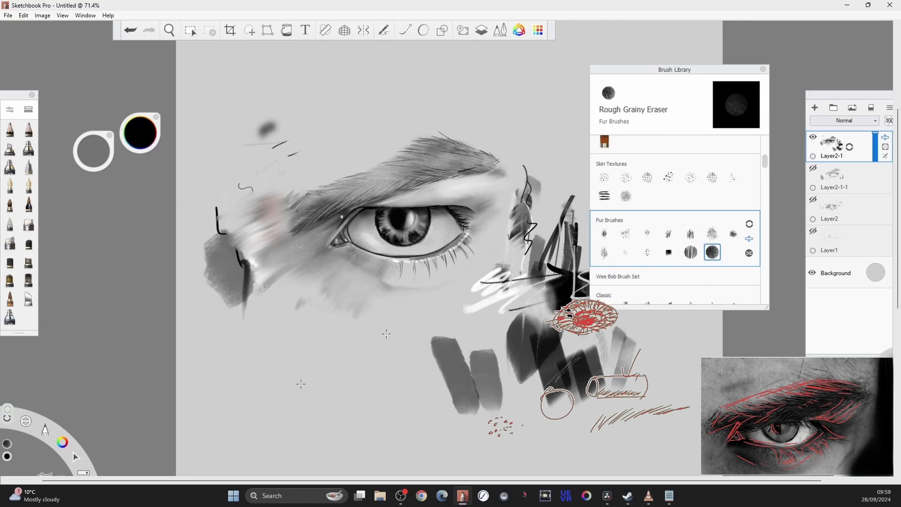
Duplicate Layer2-1 and hide the original layer
click(848, 145)
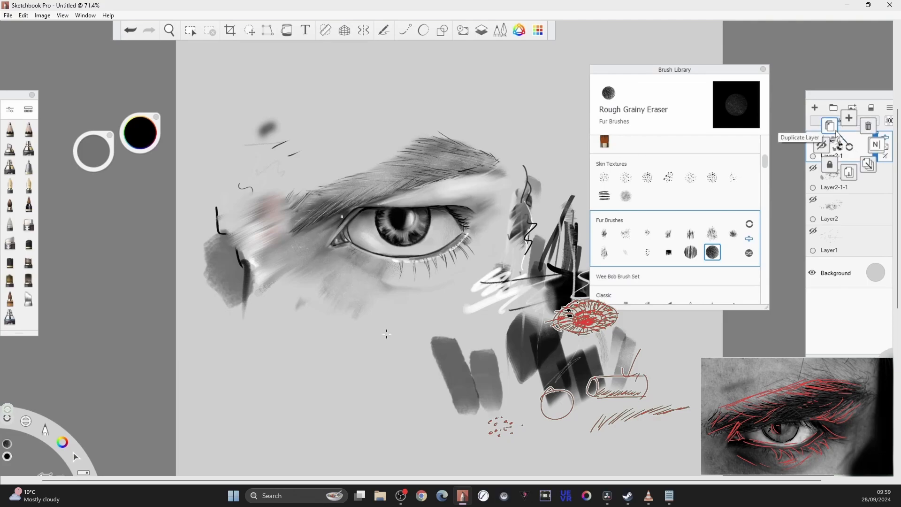
click(838, 136)
click(813, 168)
Close the Brush Library and erase the test swatches and scribbles around the eye with the eraser at size 70.5
click(763, 69)
click(28, 224)
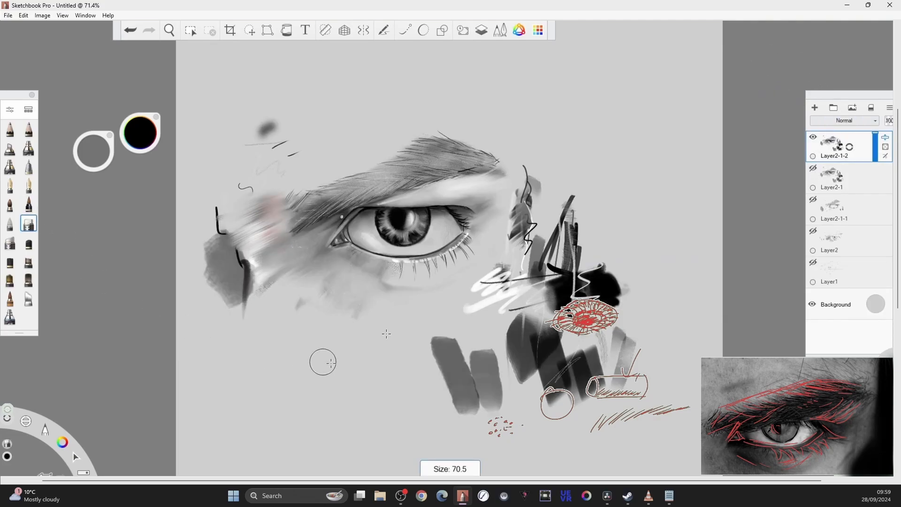
mouse_move(323, 362)
mouse_down()
mouse_move(474, 366)
mouse_move(498, 390)
mouse_move(539, 376)
mouse_move(419, 378)
mouse_up()
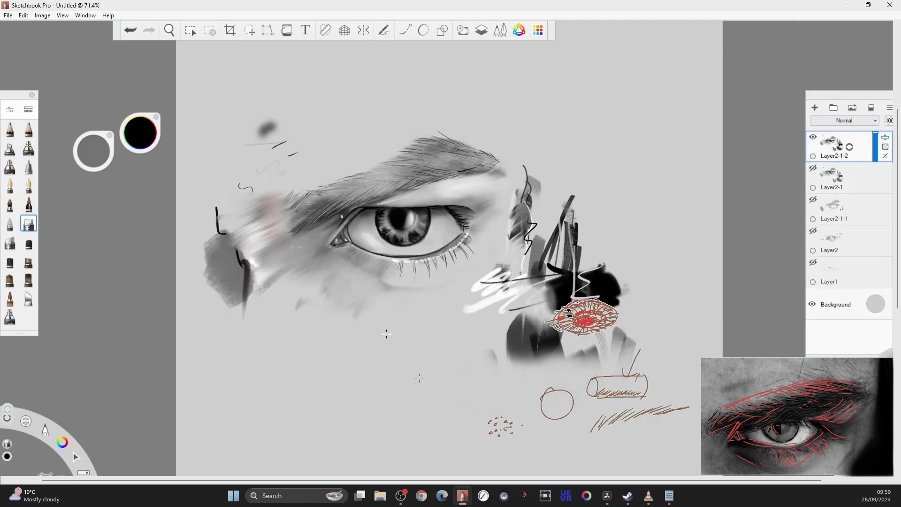
mouse_move(539, 347)
mouse_down()
mouse_move(502, 291)
mouse_move(526, 197)
mouse_move(521, 169)
mouse_up()
mouse_move(558, 202)
mouse_down()
mouse_move(559, 328)
mouse_move(620, 343)
mouse_move(615, 282)
mouse_up()
mouse_move(221, 234)
mouse_down()
mouse_move(228, 322)
mouse_move(263, 281)
mouse_move(268, 131)
mouse_up()
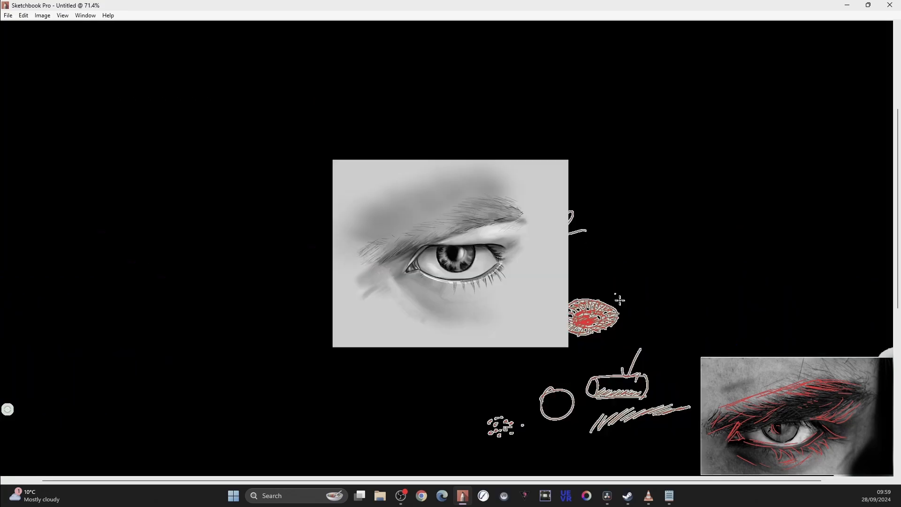